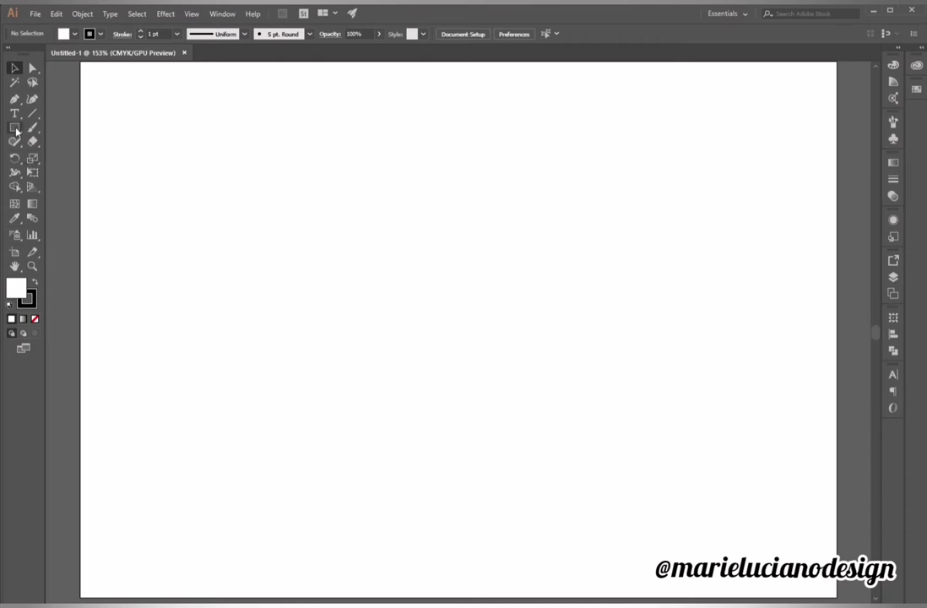
Draw an upright ellipse about 7.9 cm wide and 11.3 cm high in the upper middle of the artboard.
drag(15, 131, 56, 150)
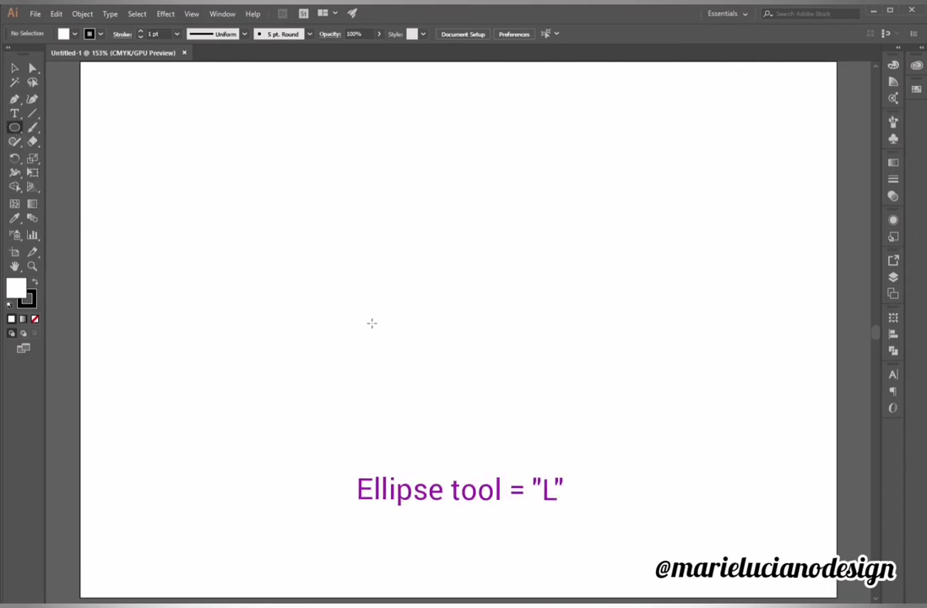
mouse_move(323, 402)
mouse_down()
mouse_move(540, 161)
mouse_move(616, 144)
mouse_move(457, 110)
mouse_move(523, 115)
mouse_up()
click(14, 69)
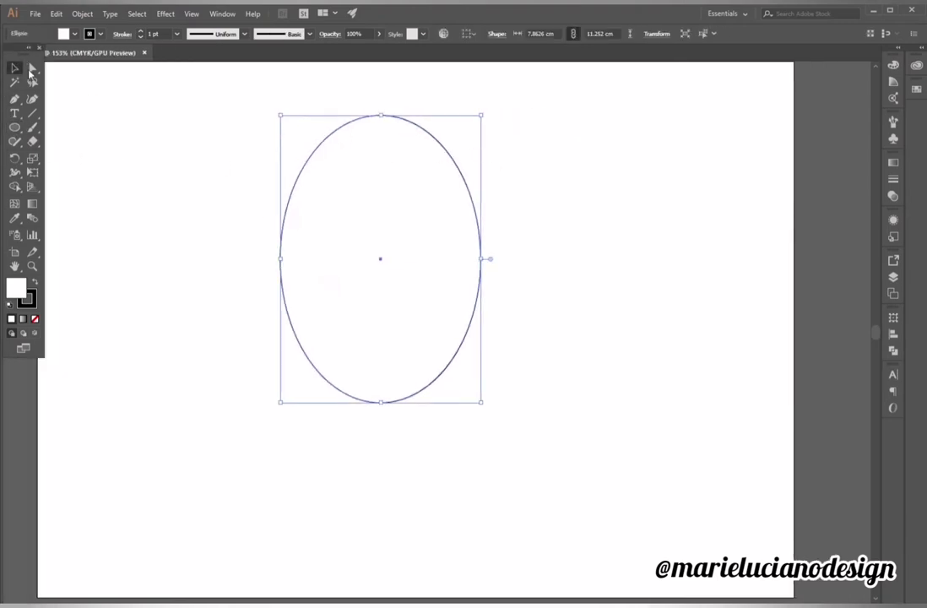
drag(17, 54, 17, 87)
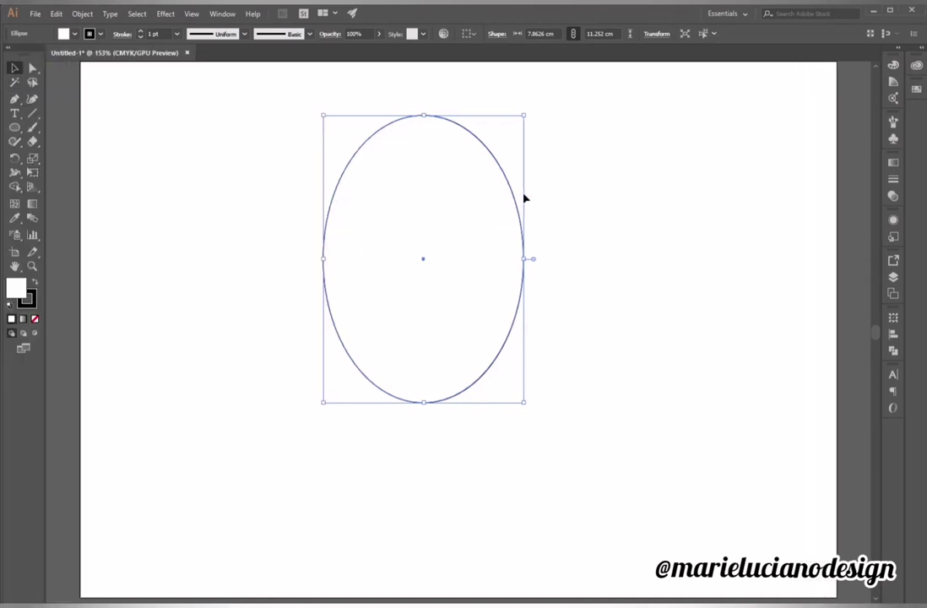
Move the ellipse down toward the artboard's lower middle, tilt it clockwise and stretch it to about 8.5 by 12.9 cm.
drag(515, 214, 577, 325)
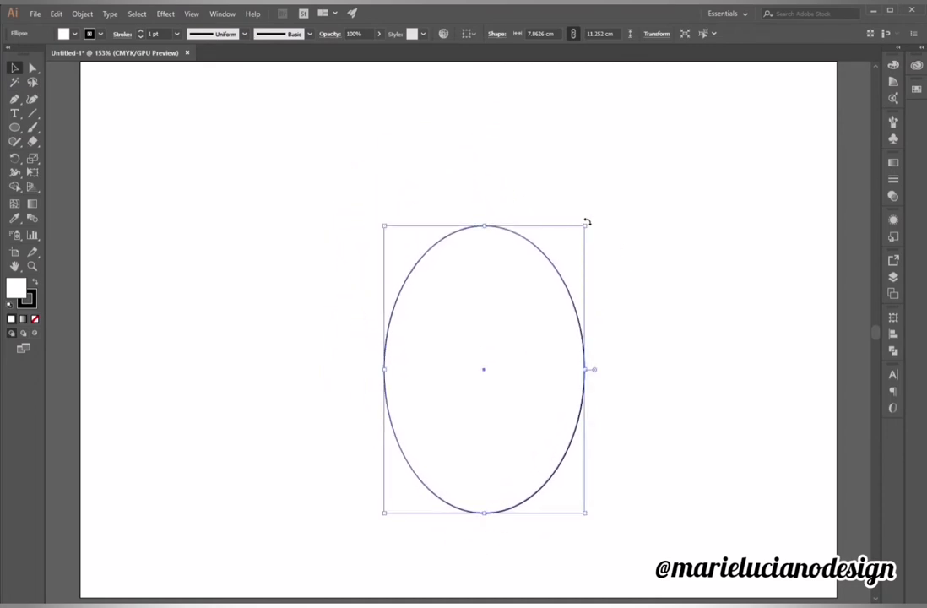
drag(587, 222, 635, 258)
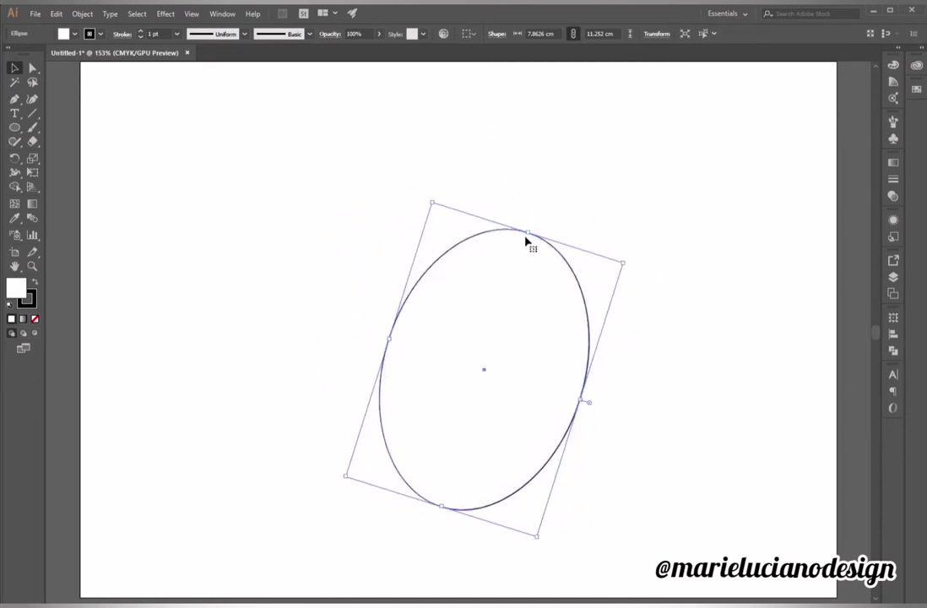
drag(530, 231, 576, 197)
click(642, 239)
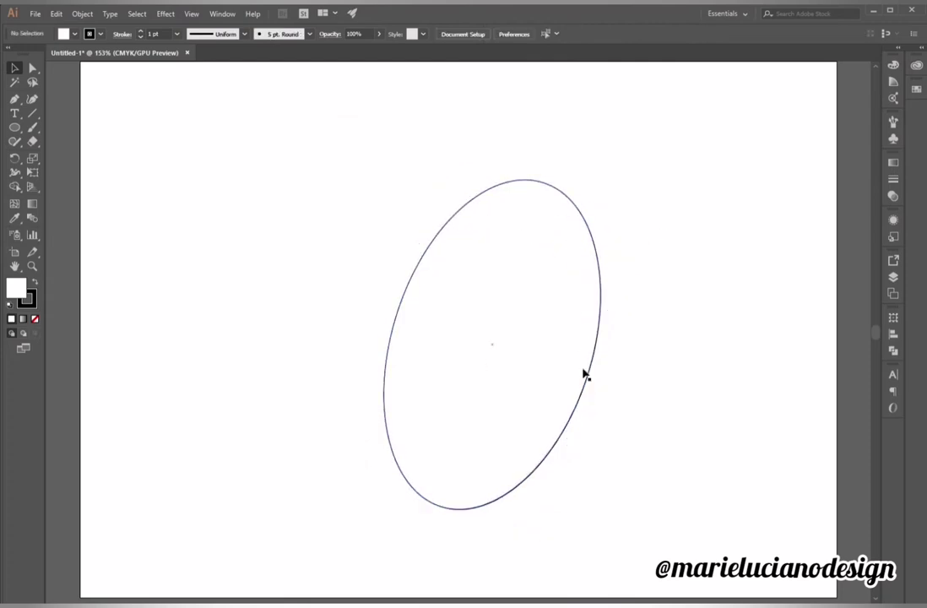
Reshape the tilted ellipse by lengthening and flattening its bottom anchor's right handle and nudging the right anchor outward.
click(542, 470)
key(a)
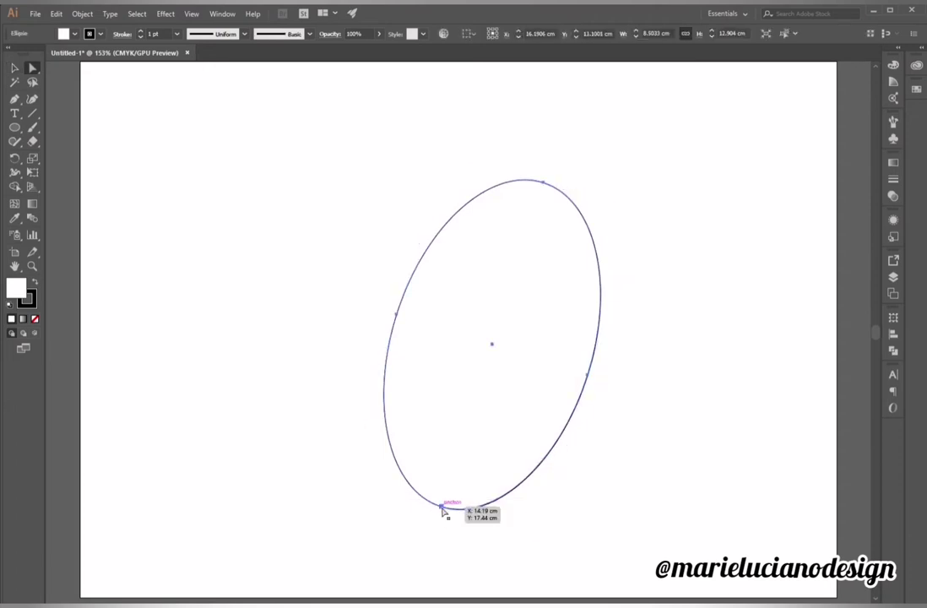
click(441, 506)
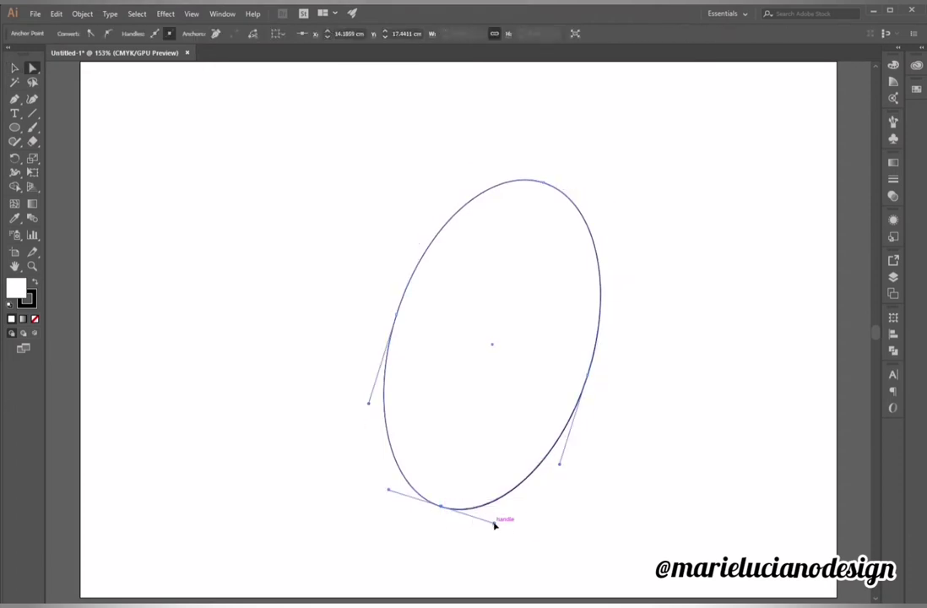
drag(495, 525, 568, 518)
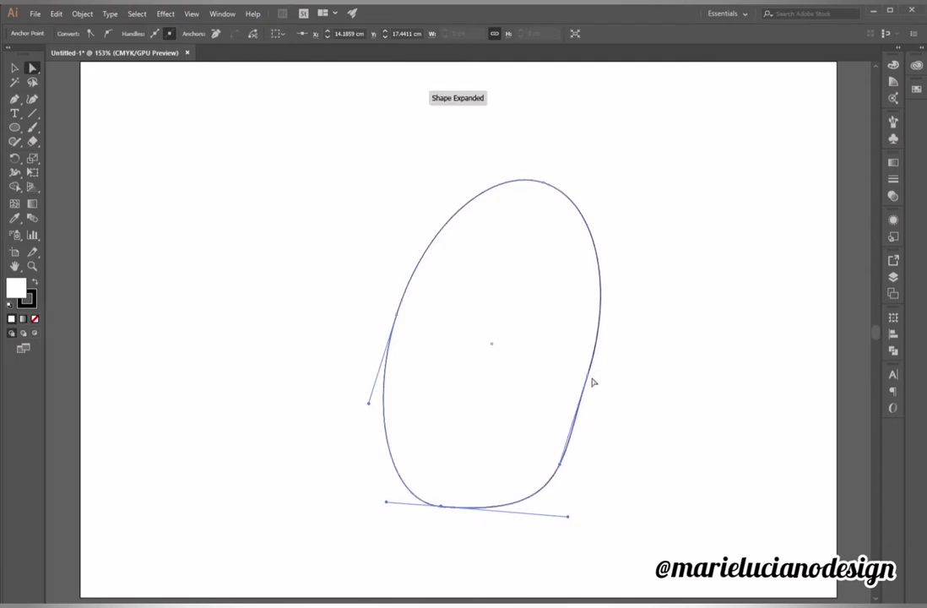
drag(593, 383, 595, 377)
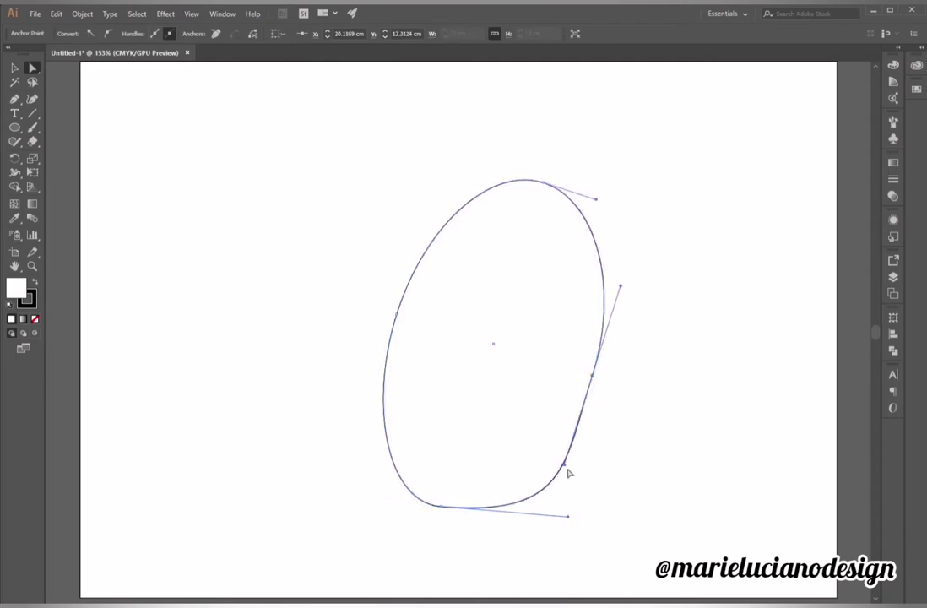
click(633, 524)
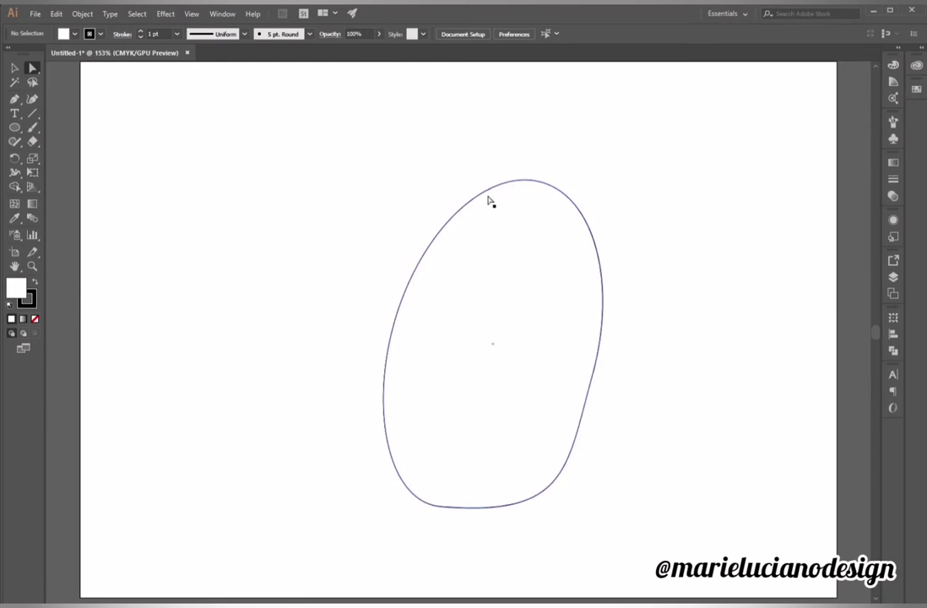
Extend the bottom anchor's left handle outward so the body shape's lower left side bulges.
click(399, 475)
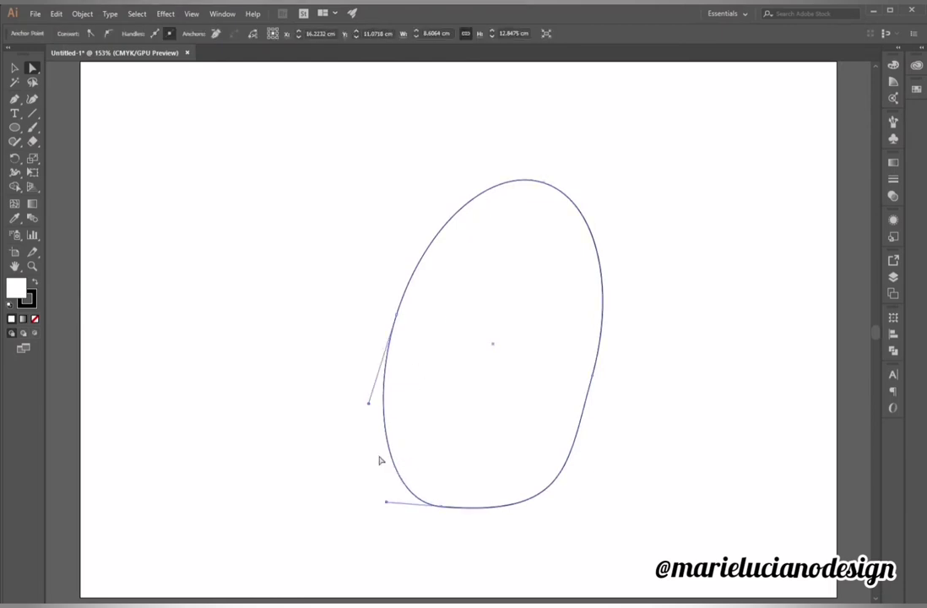
drag(388, 507, 313, 507)
click(416, 419)
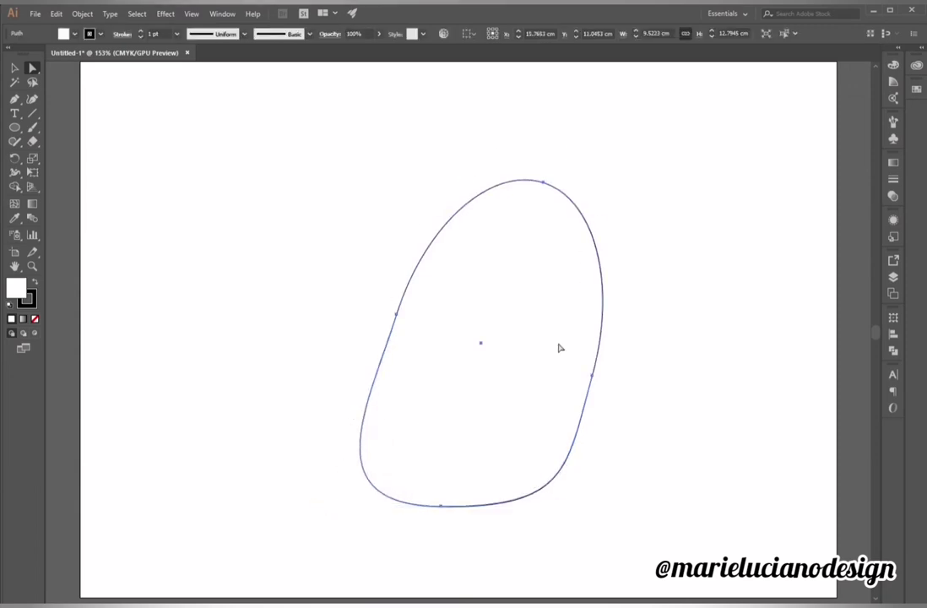
click(254, 446)
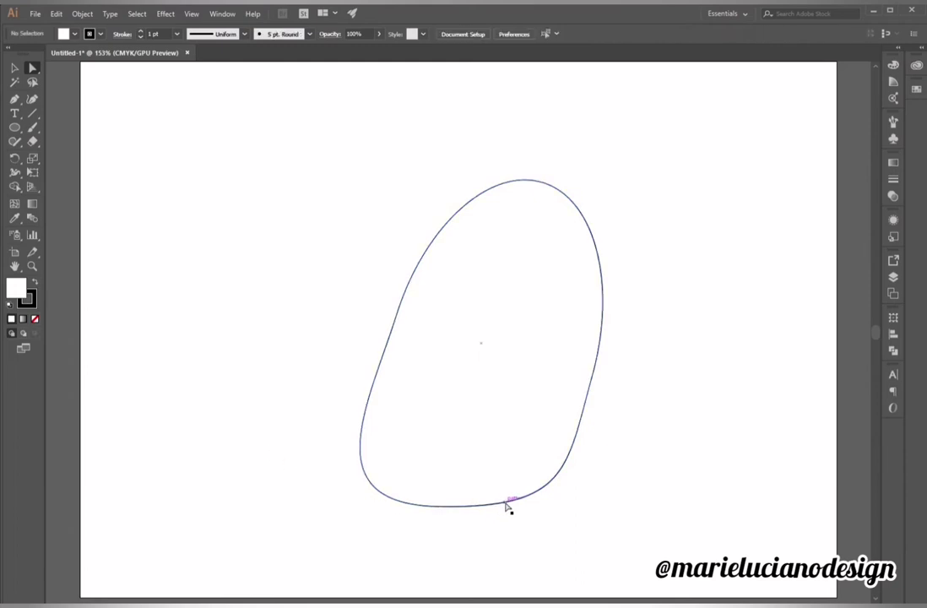
Draw a narrow upright ellipse about 1.7 by 9.2 cm over the body's left edge and remove its fill.
click(14, 126)
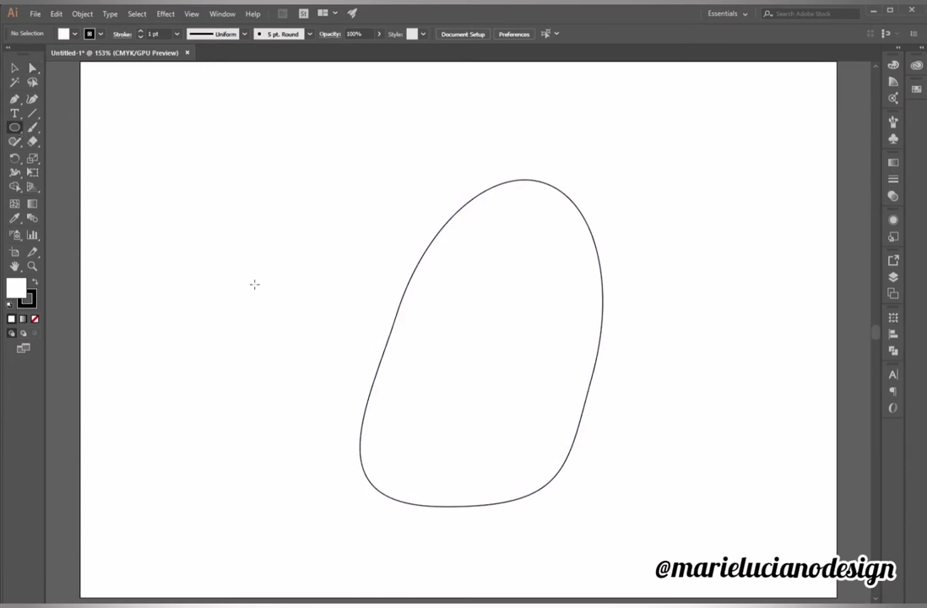
drag(370, 522, 415, 285)
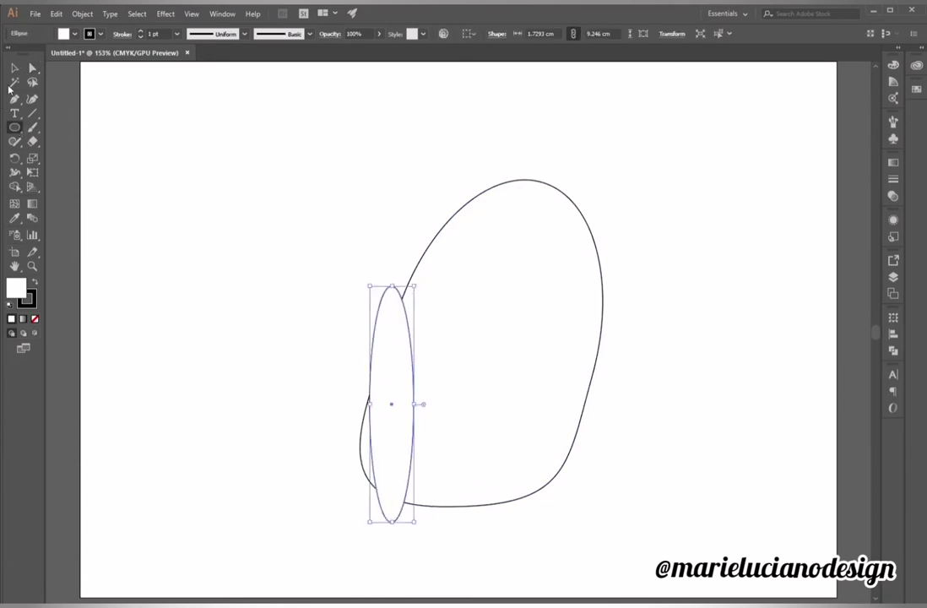
click(14, 67)
click(34, 320)
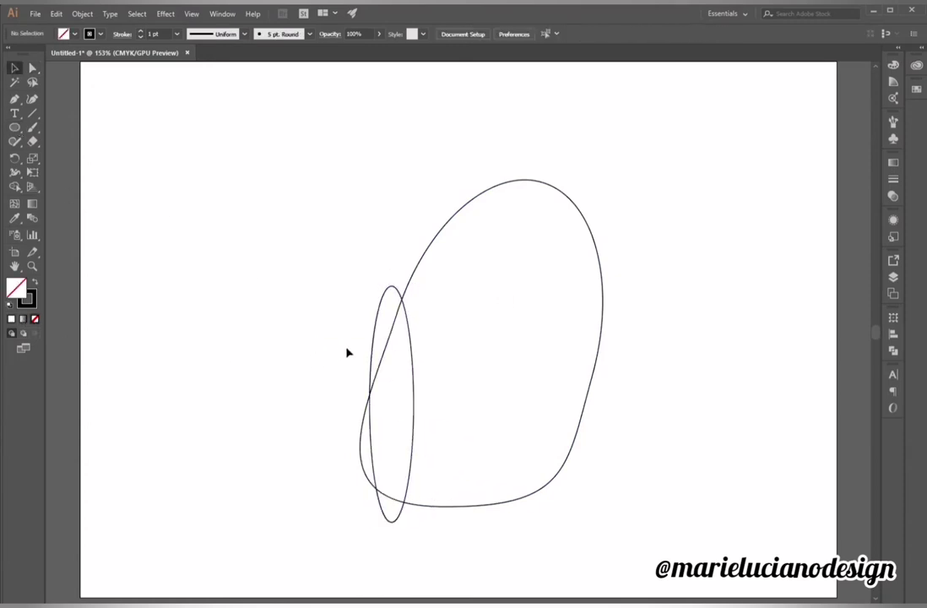
Tilt the narrow ellipse to match the body as a front leg and place a copy near the body's right side.
drag(409, 348, 418, 362)
drag(425, 299, 450, 315)
drag(381, 418, 547, 446)
click(504, 495)
mouse_move(586, 323)
mouse_down()
mouse_move(569, 302)
mouse_move(594, 321)
mouse_up()
click(589, 451)
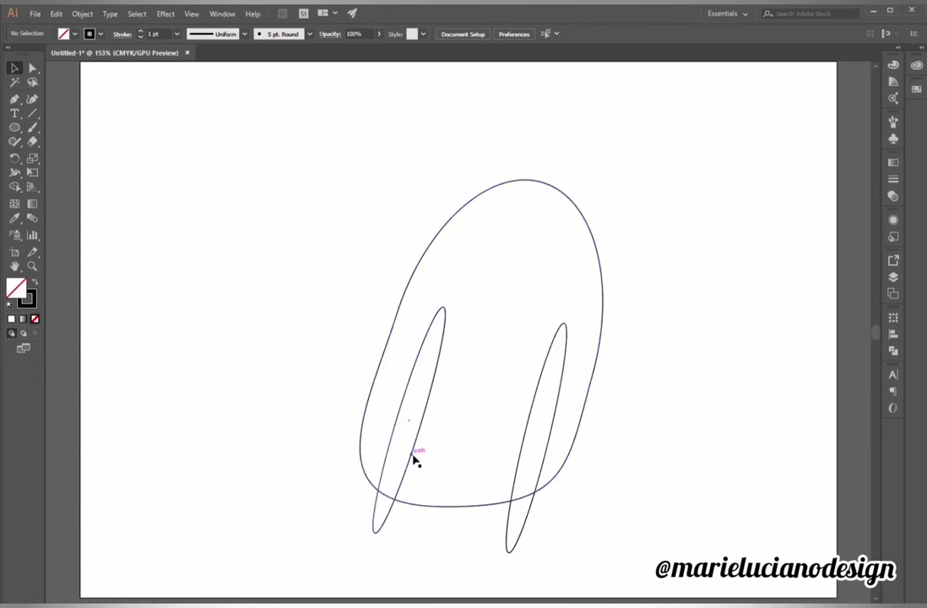
Copy the left leg ellipse between the two legs, widen it to about 2.5 cm and lengthen it upward.
drag(416, 460, 437, 436)
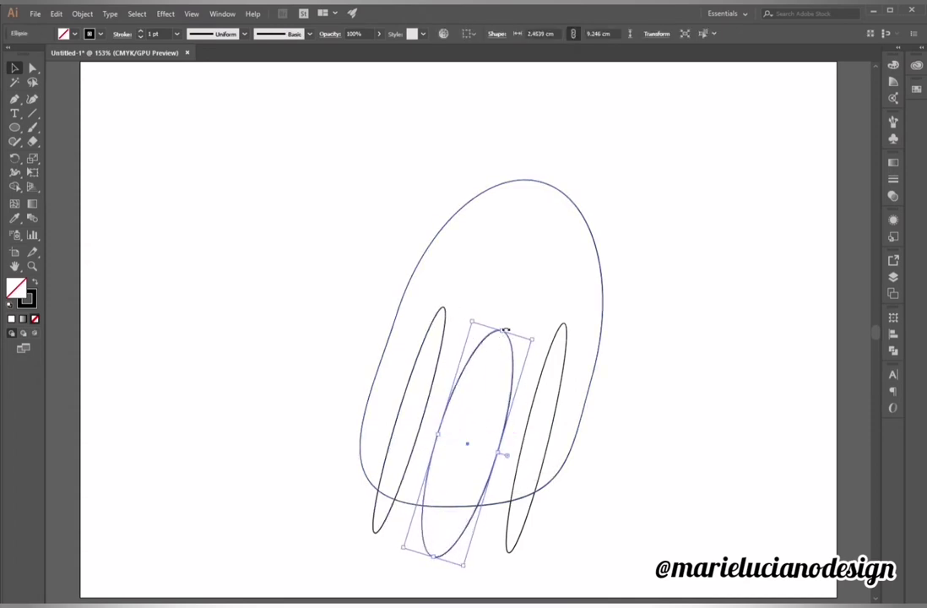
drag(504, 330, 542, 283)
click(703, 315)
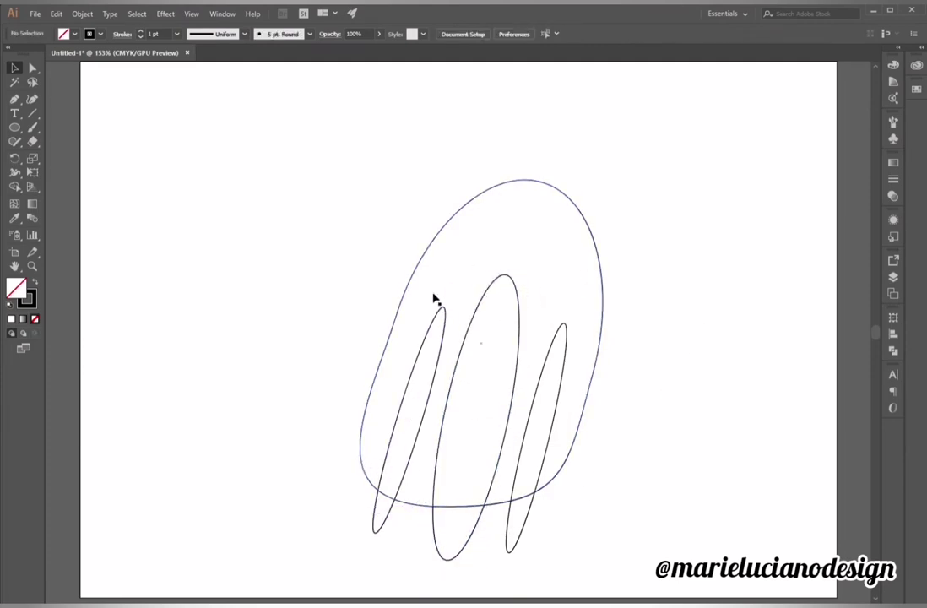
Undo the accidental shift of the body shape and remove its white fill.
drag(434, 291, 553, 351)
key(ctrl+z)
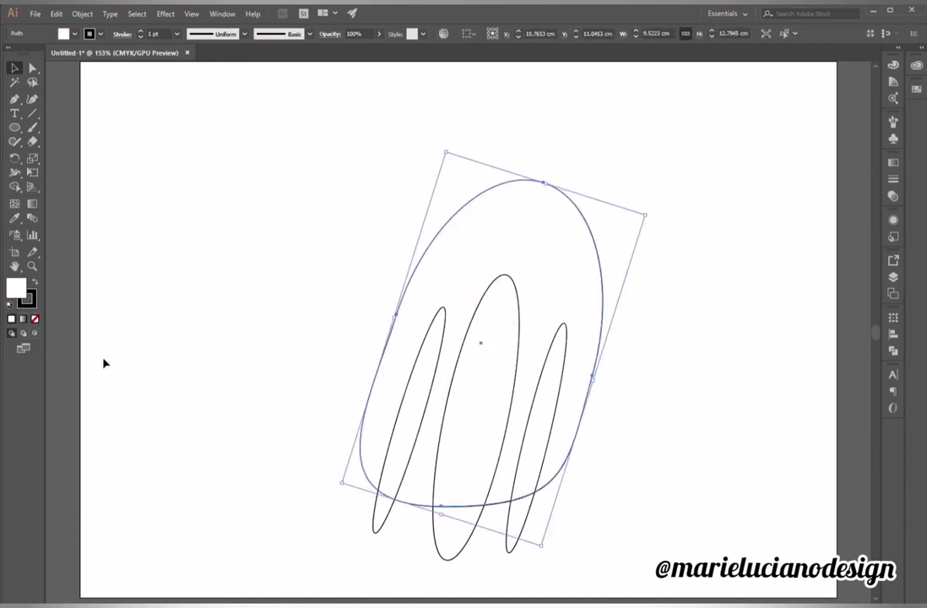
click(35, 320)
click(153, 344)
Move the three leg ellipses together down and slightly left so they extend further below the body.
key(ctrl+a)
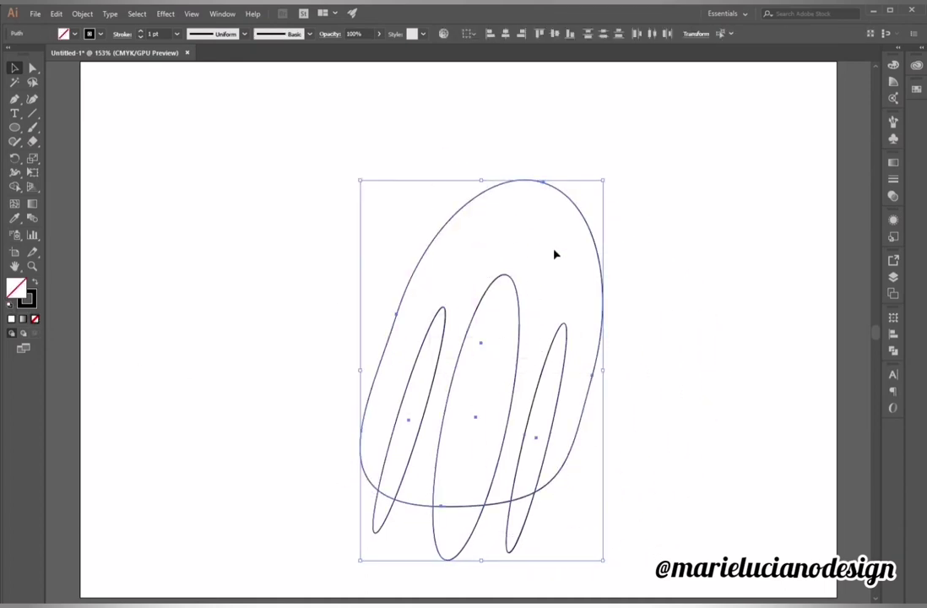
click(504, 277)
drag(514, 297, 502, 351)
click(380, 471)
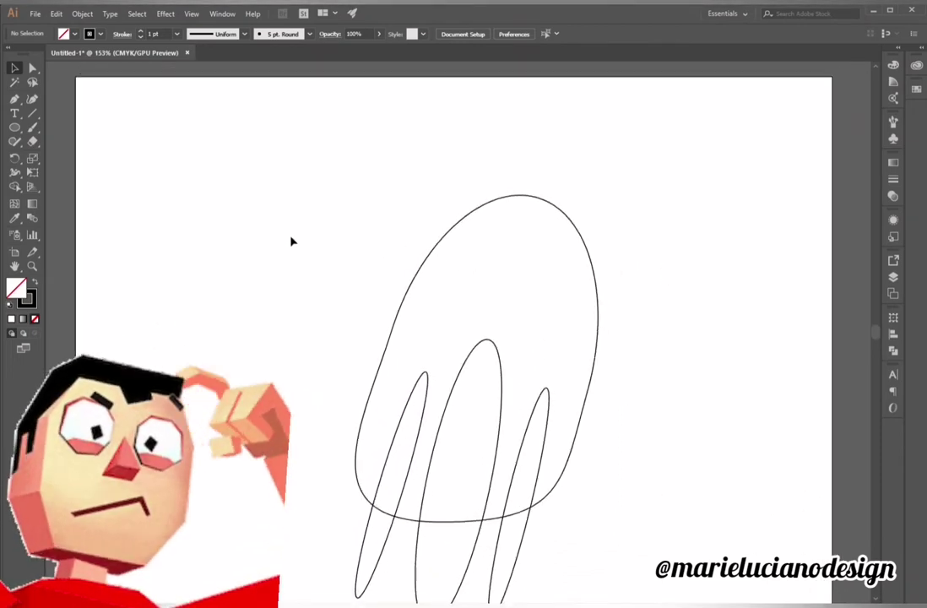
Select the body and all three legs and scale them down slightly.
drag(290, 240, 690, 361)
drag(599, 195, 571, 243)
click(644, 301)
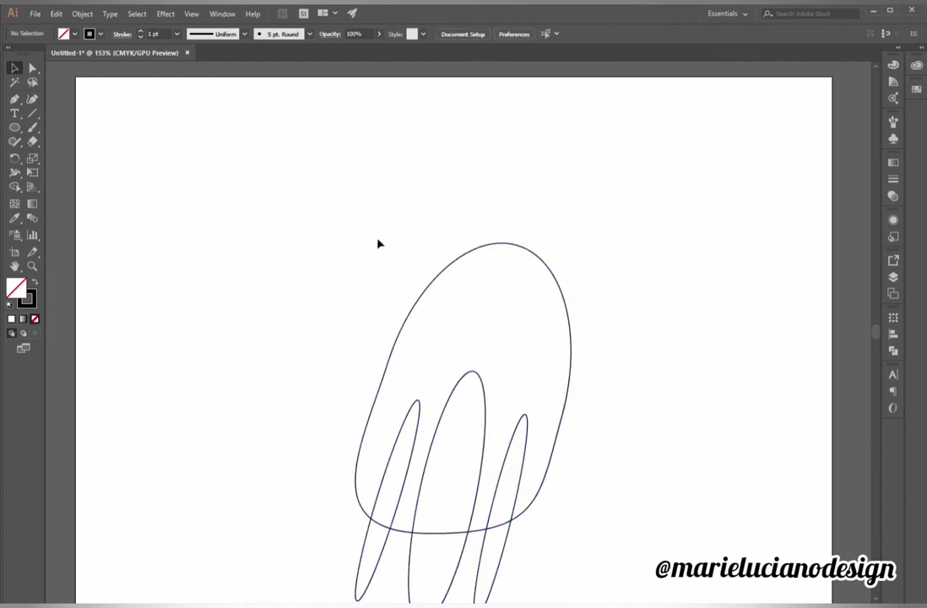
Draw a curving S-shaped open tail path with the Pen tool, starting inside the body's upper right and ending above it.
click(13, 100)
click(539, 285)
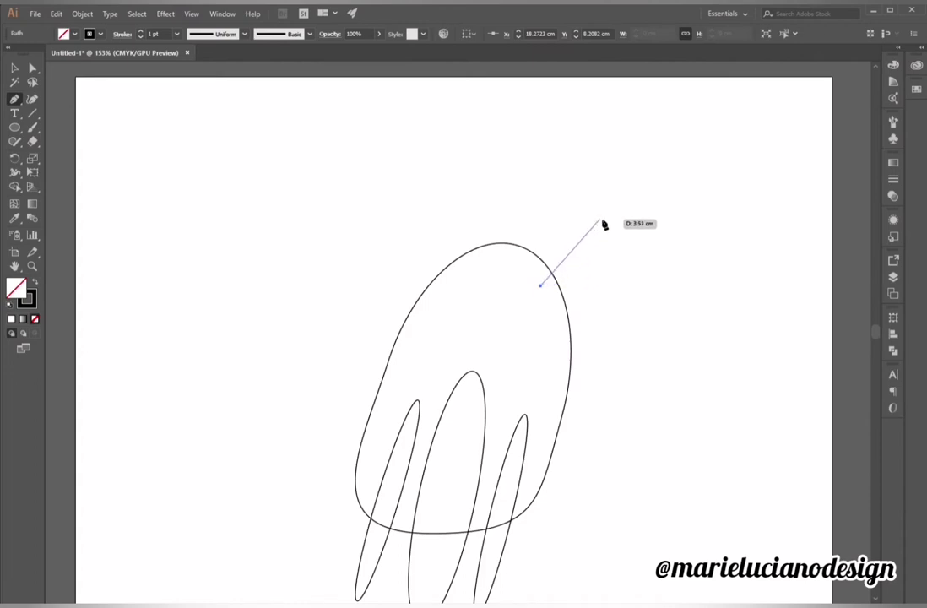
drag(609, 233, 610, 189)
drag(518, 192, 465, 222)
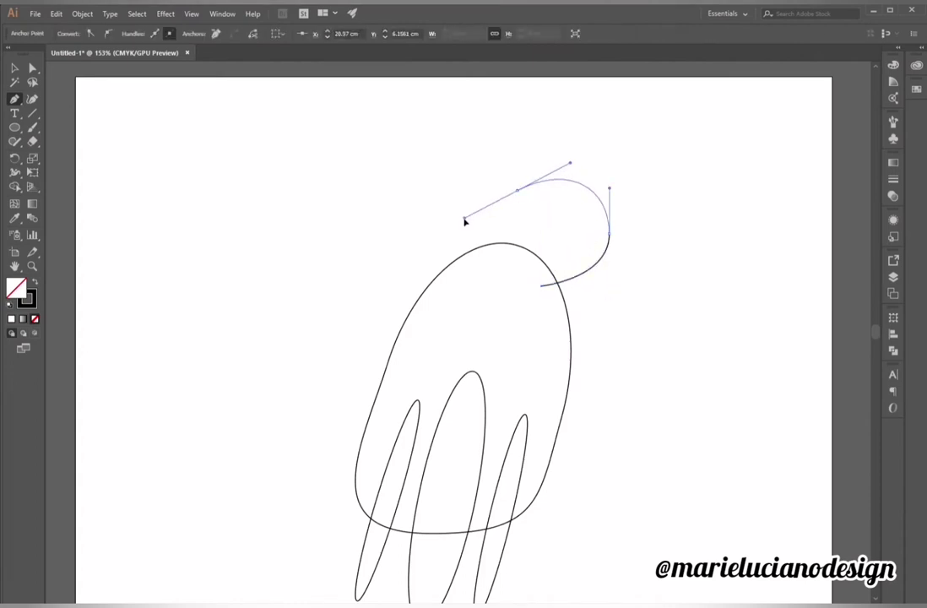
drag(360, 256, 326, 223)
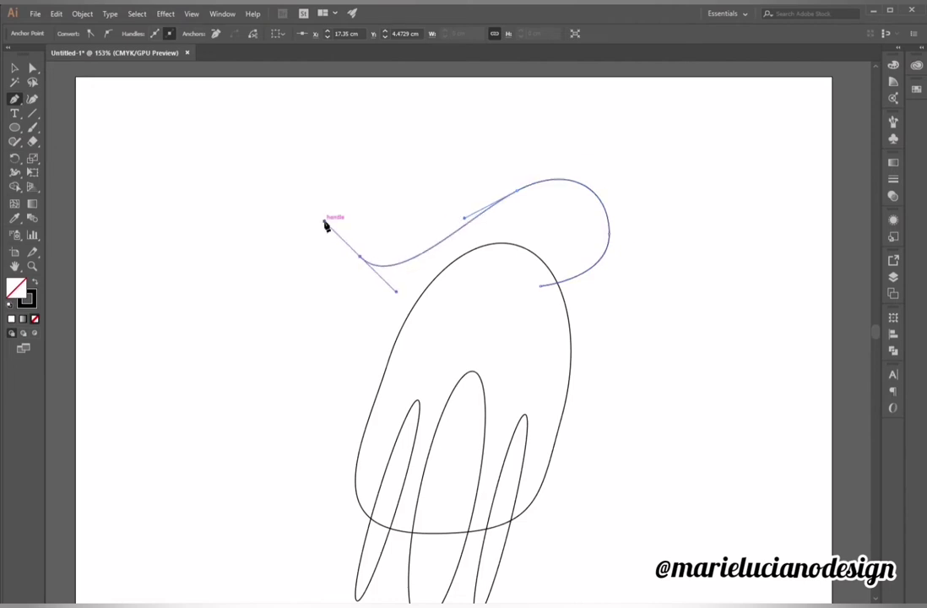
drag(500, 132, 480, 110)
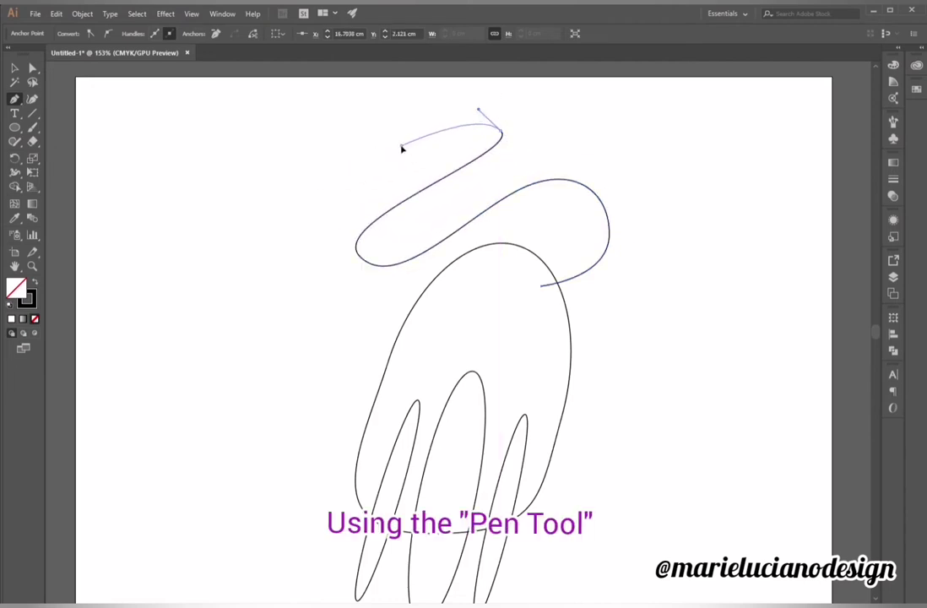
click(402, 149)
click(14, 67)
click(563, 296)
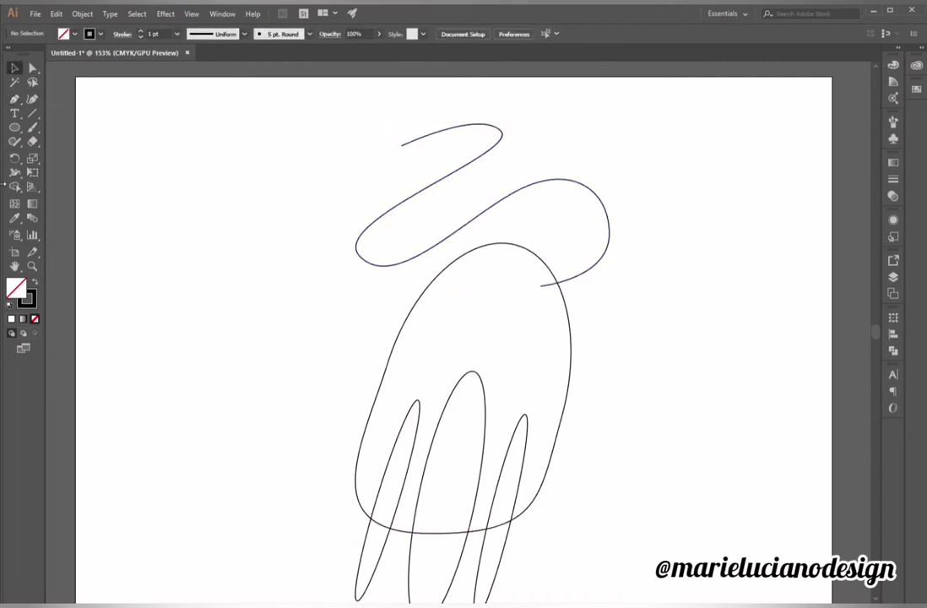
Draw a slightly wide ellipse for the head beside the body's upper left.
click(14, 126)
mouse_move(256, 299)
mouse_down()
mouse_move(325, 369)
mouse_move(366, 391)
mouse_up()
click(14, 67)
click(229, 223)
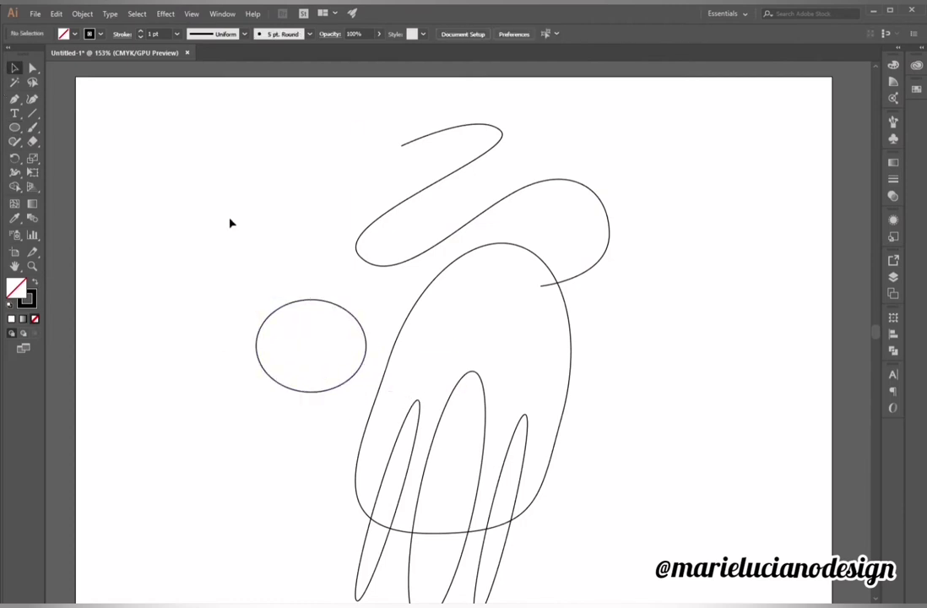
Create a three-sided polygon with a 1.7639 cm radius beside the head's left edge.
click(14, 128)
click(65, 170)
click(231, 341)
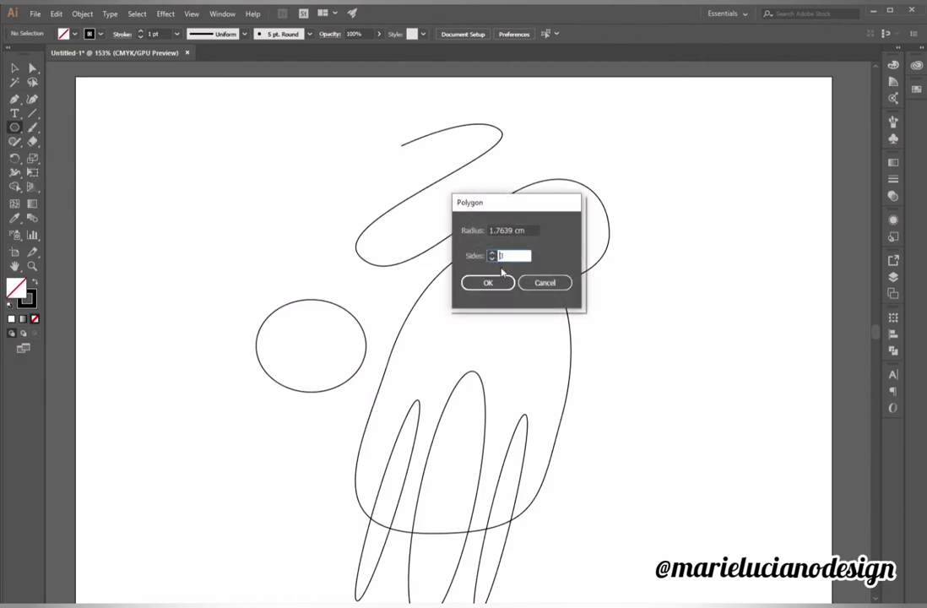
click(488, 282)
key(v)
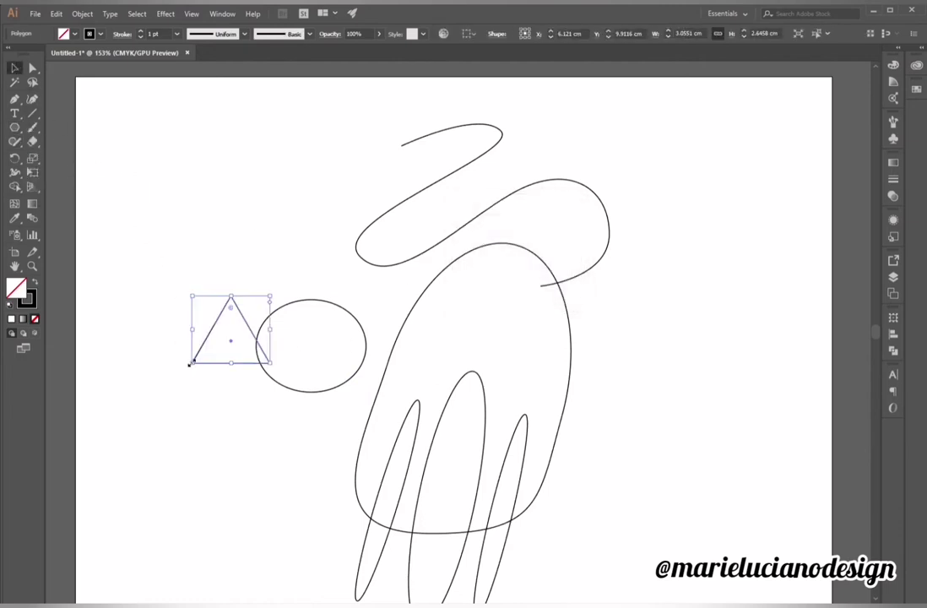
Narrow and shrink the triangle into an ear on the head's upper left and place a matching copy on the right.
drag(193, 328, 230, 329)
drag(269, 296, 353, 302)
click(247, 340)
click(377, 315)
click(342, 326)
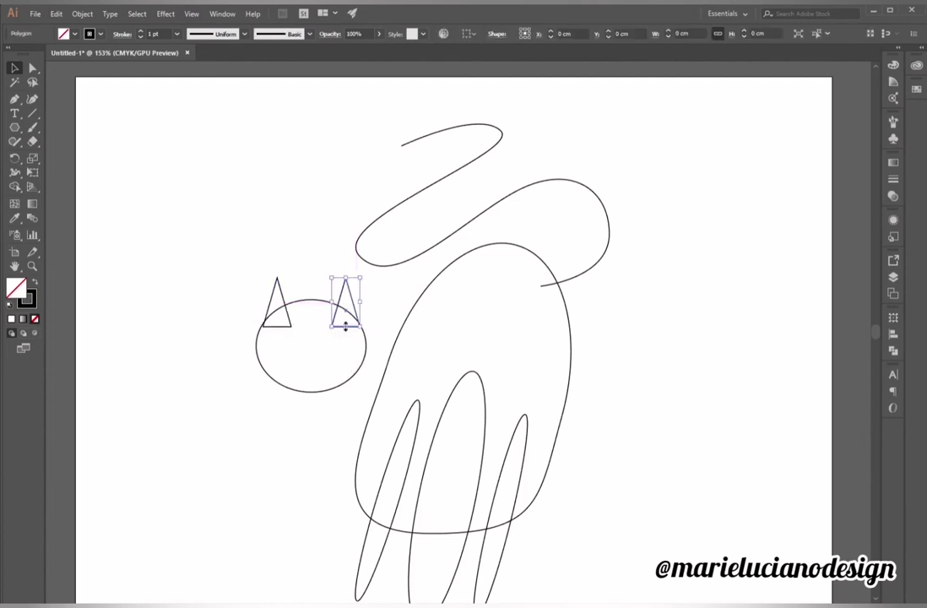
click(281, 153)
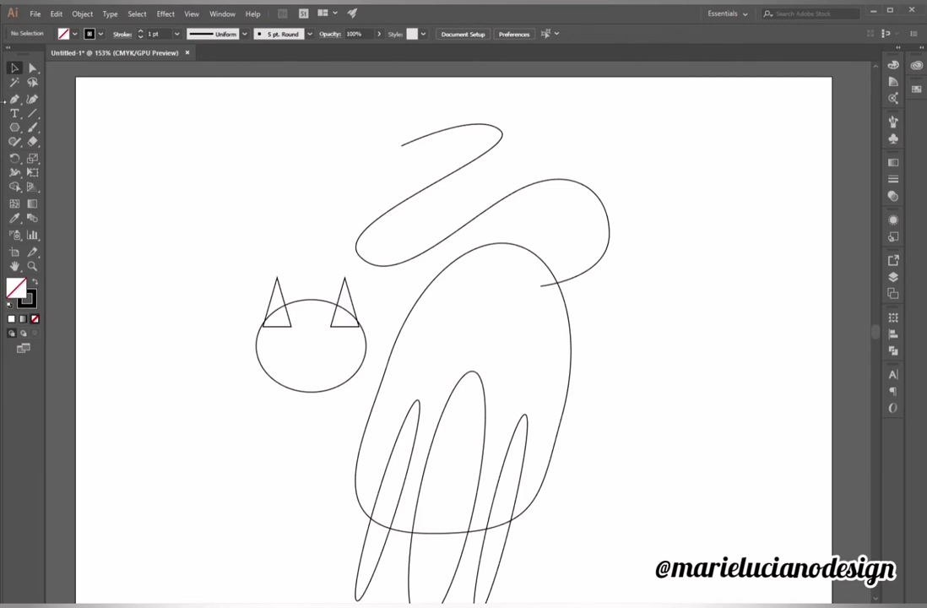
Draw a small flat ellipse about 1.3 by 0.5 cm above and left of the head.
drag(14, 127, 52, 133)
drag(225, 239, 258, 250)
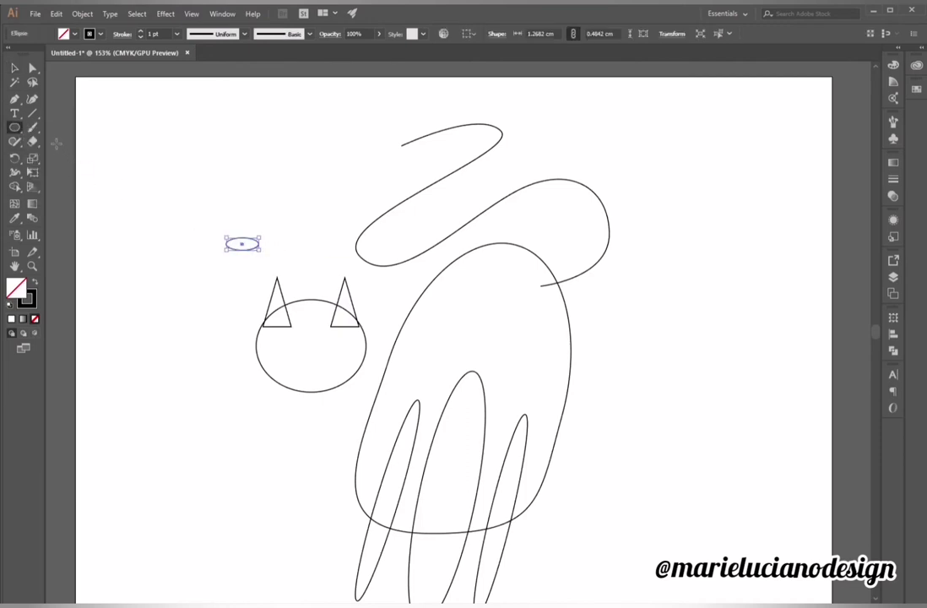
Convert the left and right end anchors of the small flat ellipse to sharp corners, forming an eye outline.
drag(15, 99, 60, 146)
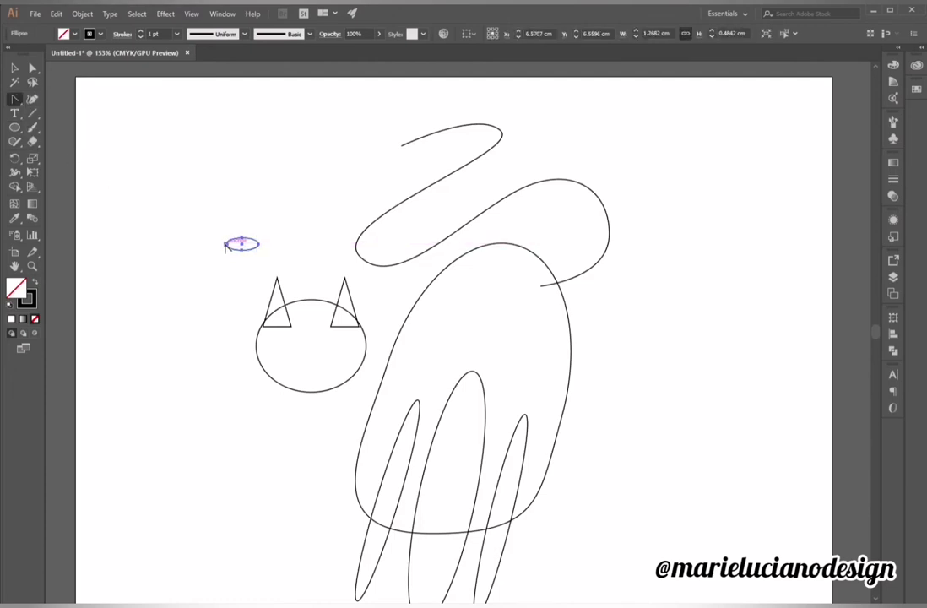
click(226, 245)
click(259, 244)
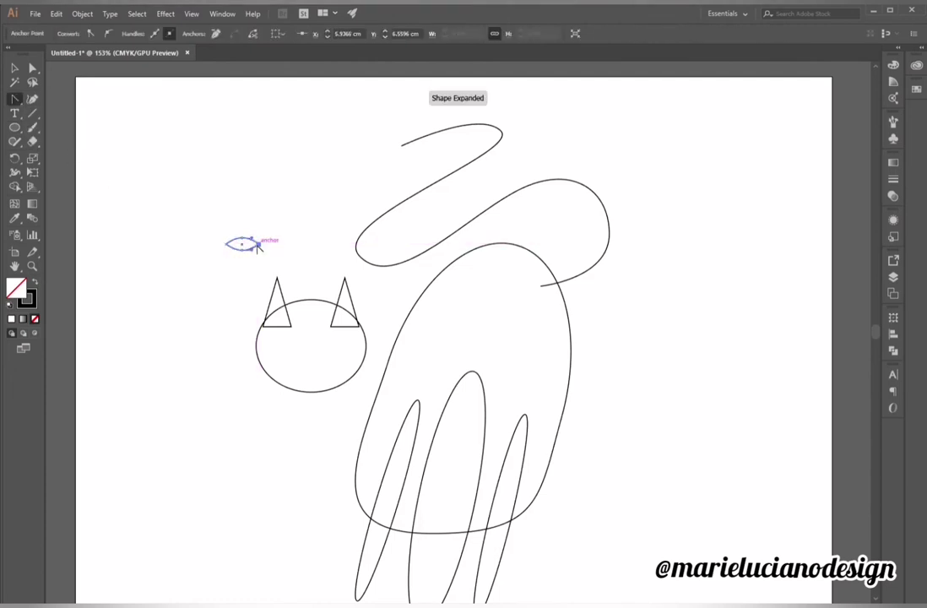
click(15, 67)
click(206, 176)
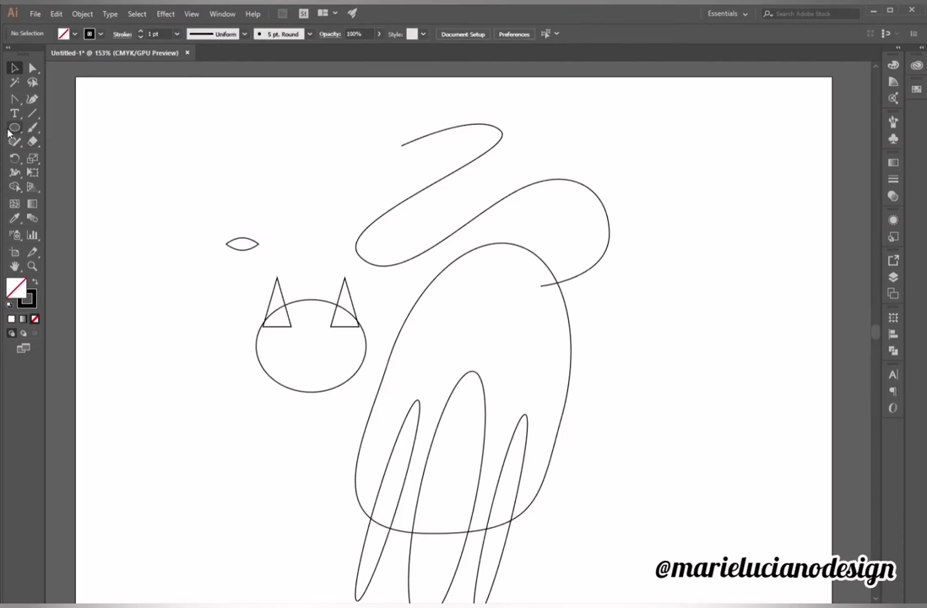
Draw a narrow upright ellipse about 0.36 by 0.94 cm over the eye's centre as a pupil, filled black without a stroke.
drag(13, 127, 53, 158)
drag(241, 225, 249, 252)
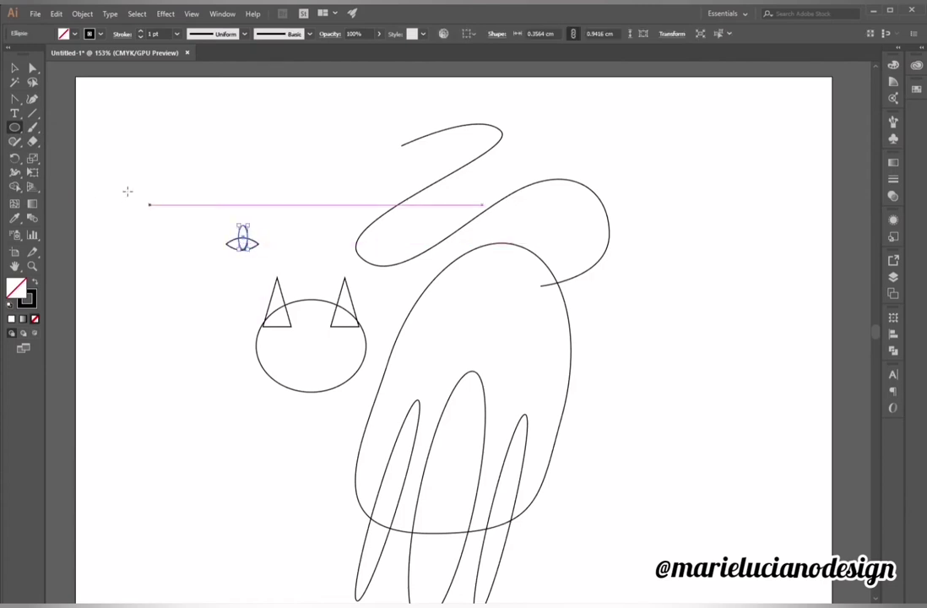
key(v)
click(36, 283)
click(155, 338)
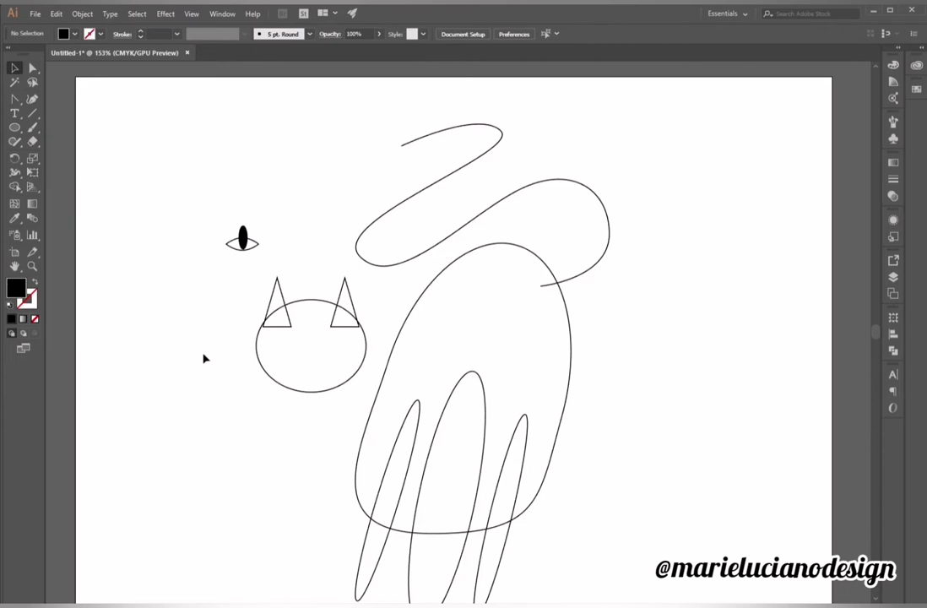
Use the Shape Builder on the eye and pupil to trim the pupil to the eye's outline.
drag(194, 221, 237, 269)
drag(212, 234, 263, 274)
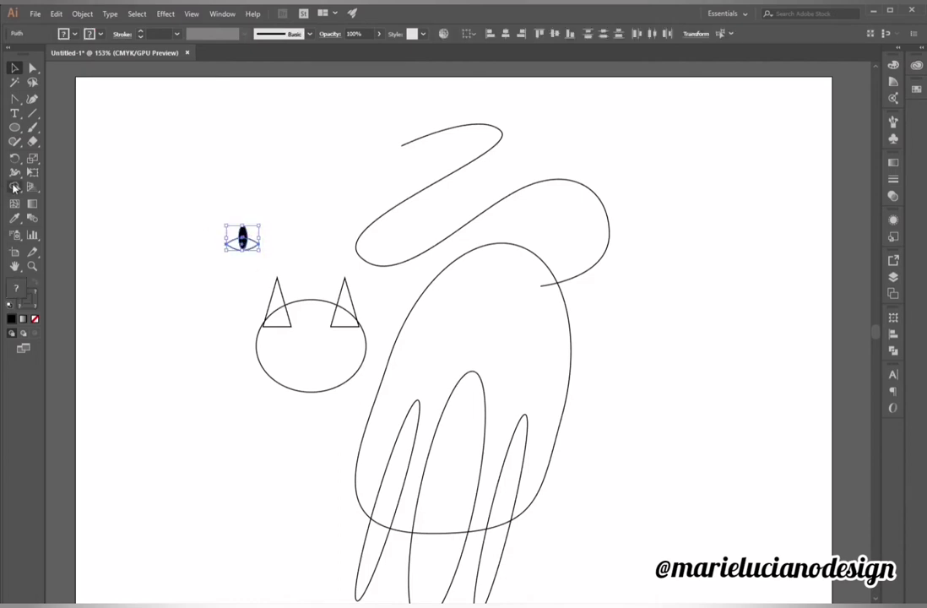
click(15, 188)
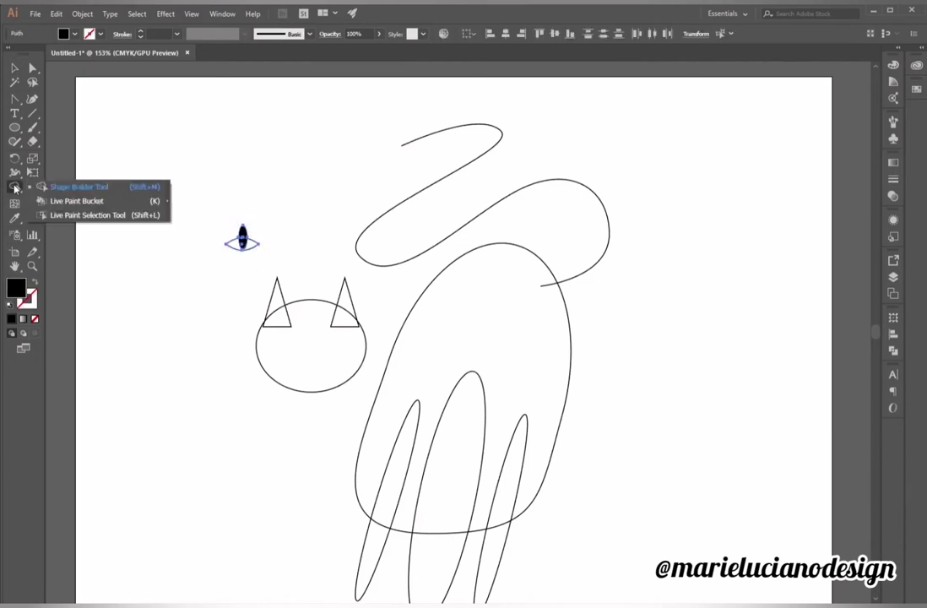
click(77, 201)
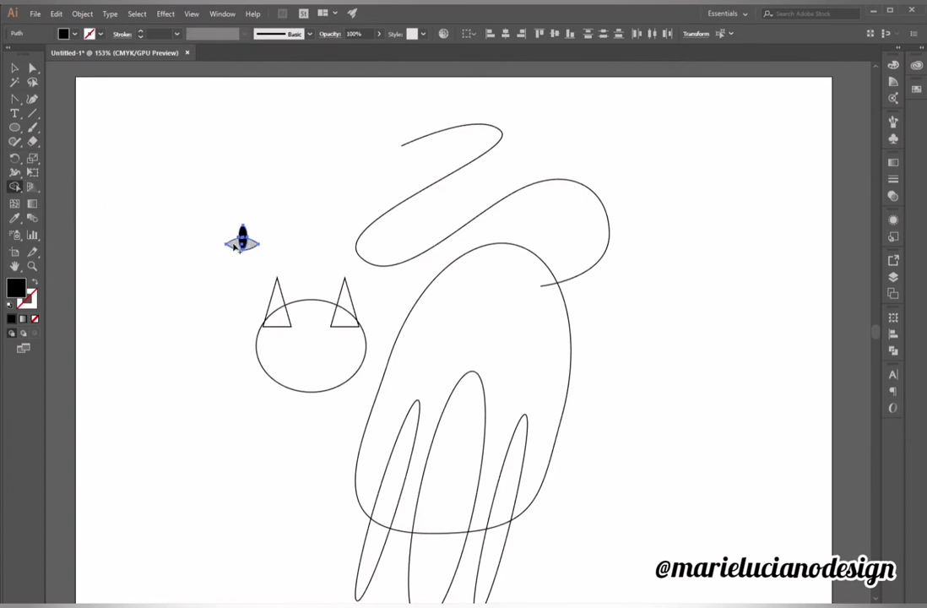
click(236, 247)
click(14, 68)
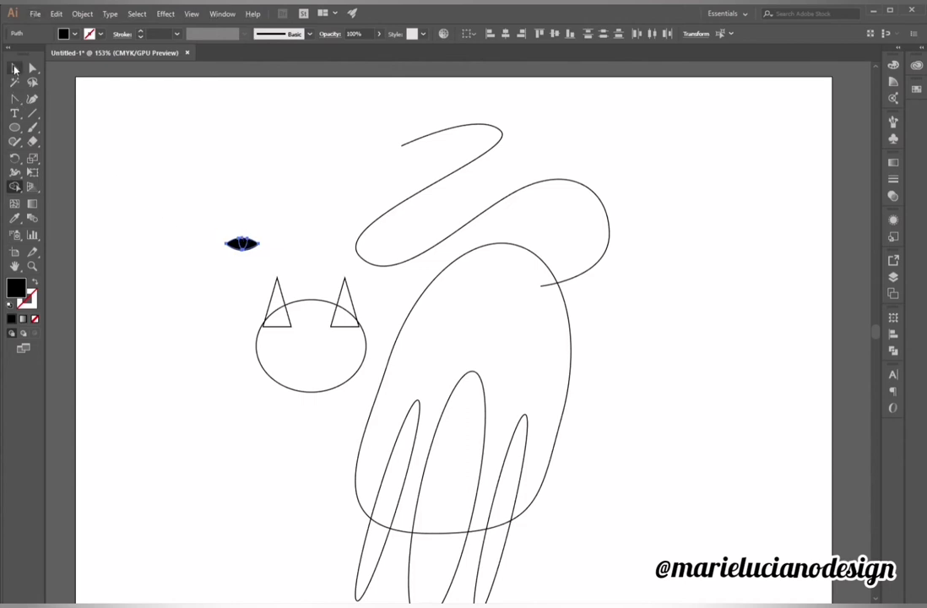
Give the eye shape the default white fill with black stroke, and give the pupil a black fill and black stroke.
drag(235, 248, 234, 272)
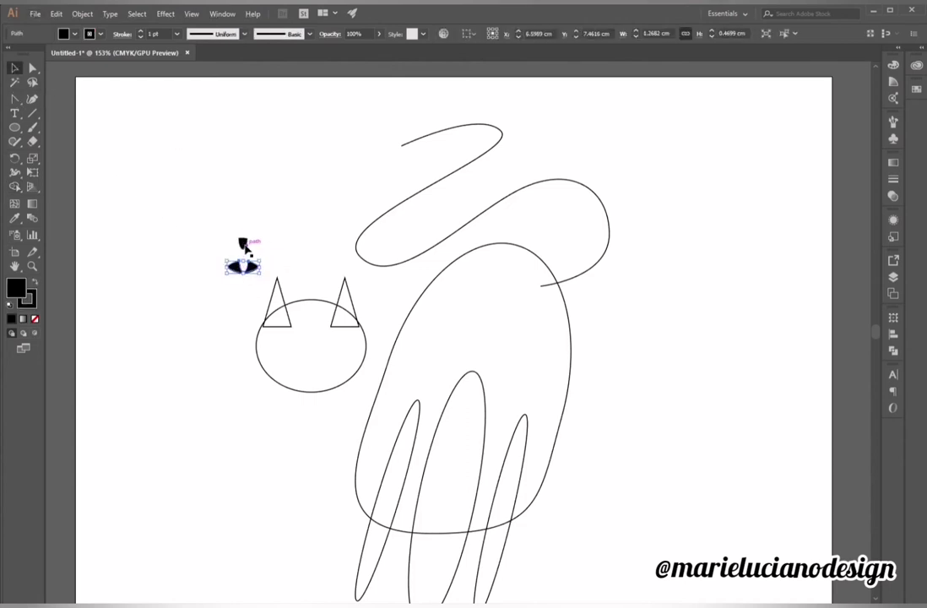
key(ctrl+z)
click(269, 260)
click(251, 246)
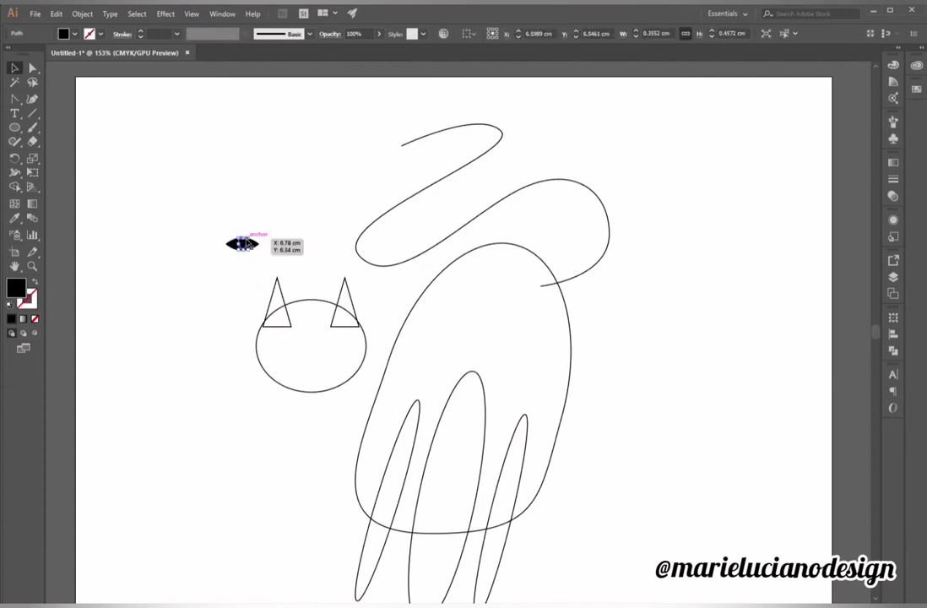
click(266, 257)
click(255, 247)
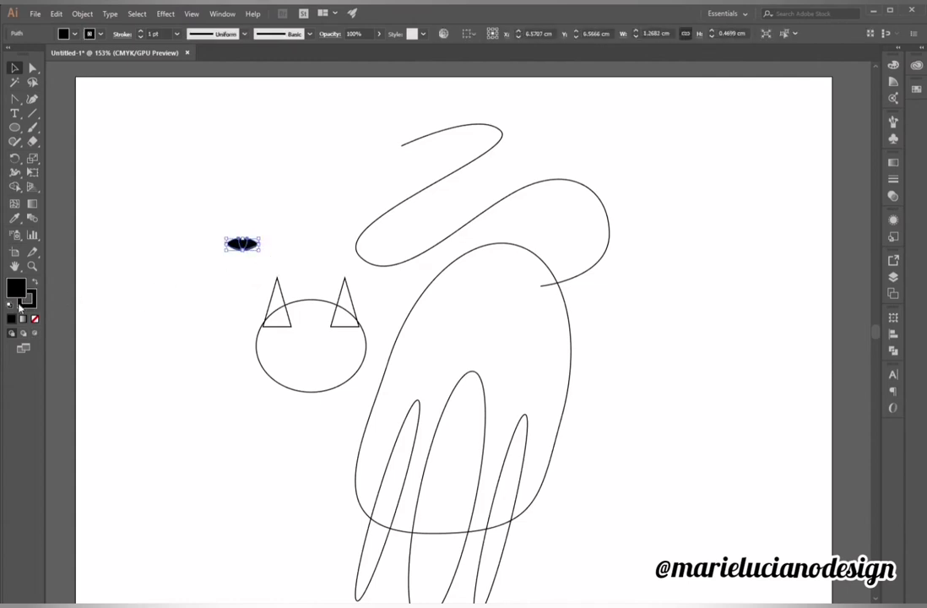
click(9, 306)
click(153, 385)
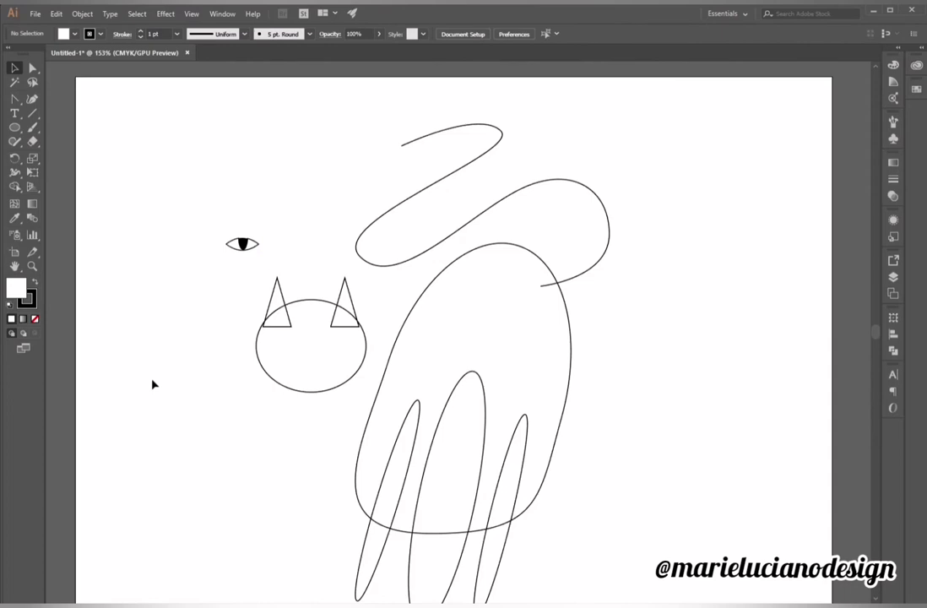
click(243, 245)
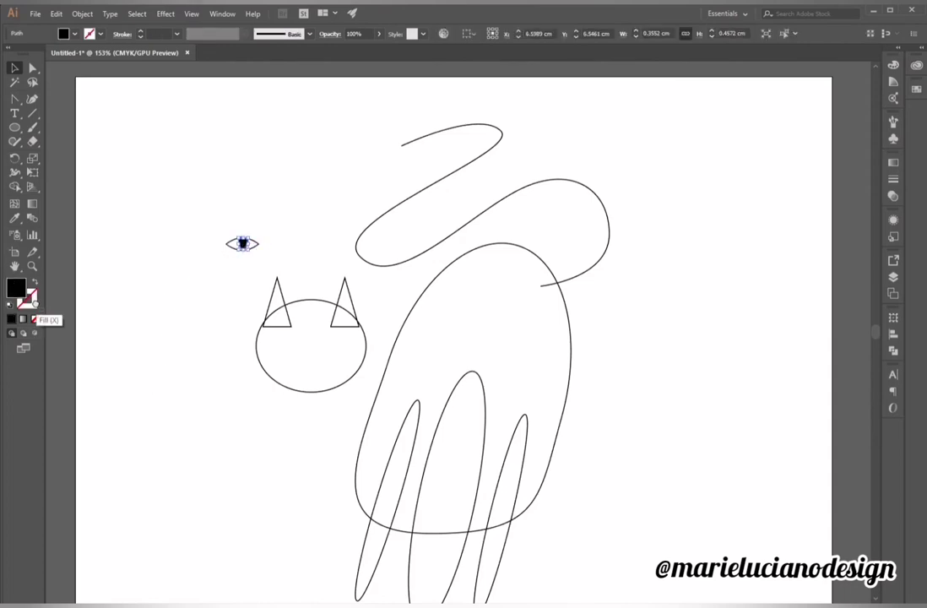
click(192, 380)
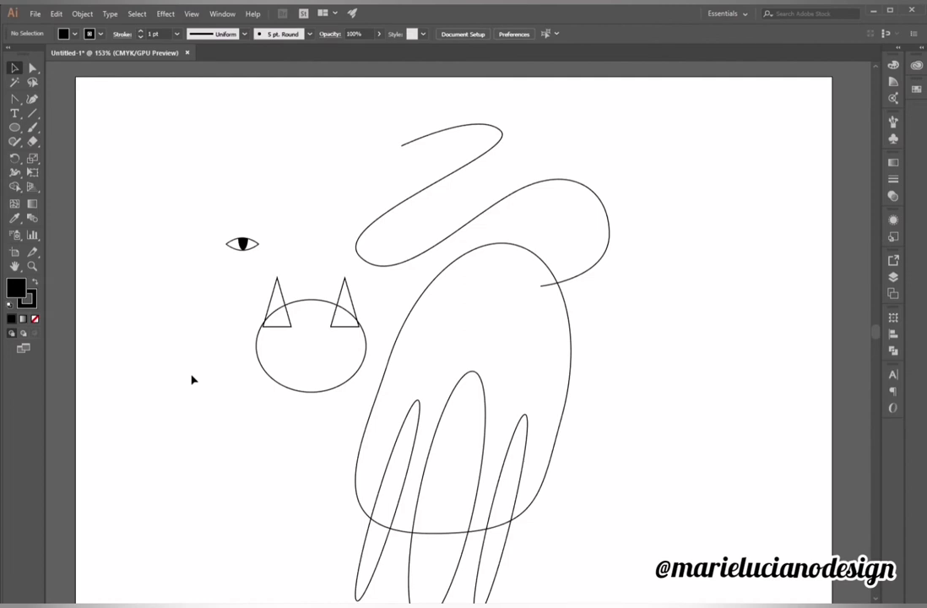
Place the finished eye on the left side of the head and a matching copy on the right side.
drag(181, 207, 298, 245)
click(105, 272)
drag(172, 206, 322, 261)
drag(297, 244, 339, 340)
click(236, 372)
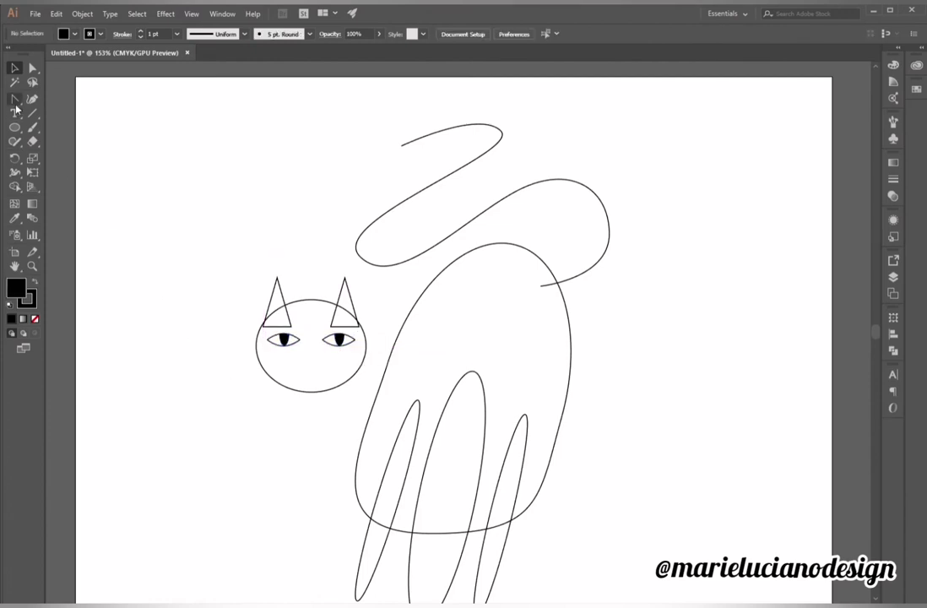
Draw a curved whisker with the Pen tool across the head's left cheek, with no fill.
drag(14, 98, 63, 96)
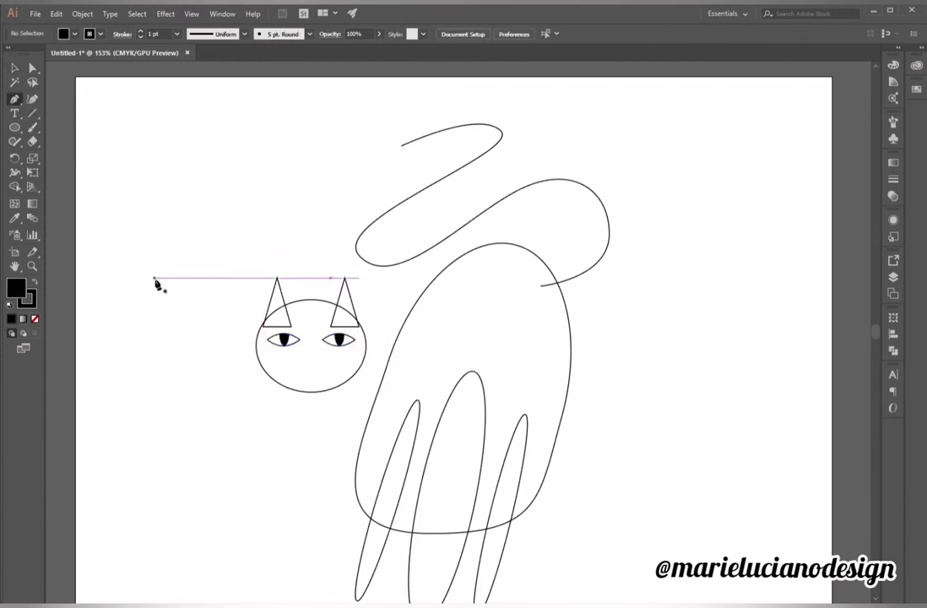
click(300, 361)
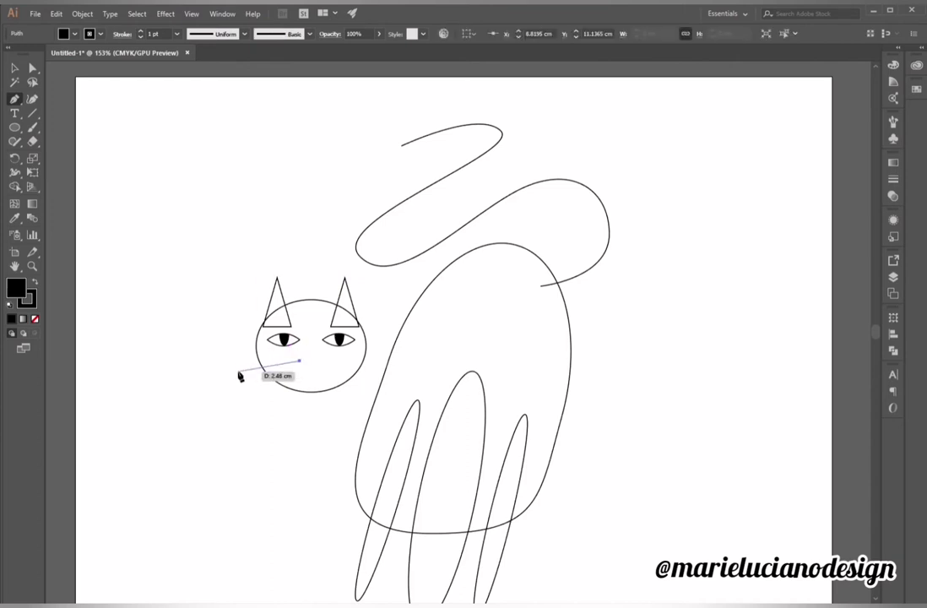
drag(254, 368, 236, 384)
click(35, 320)
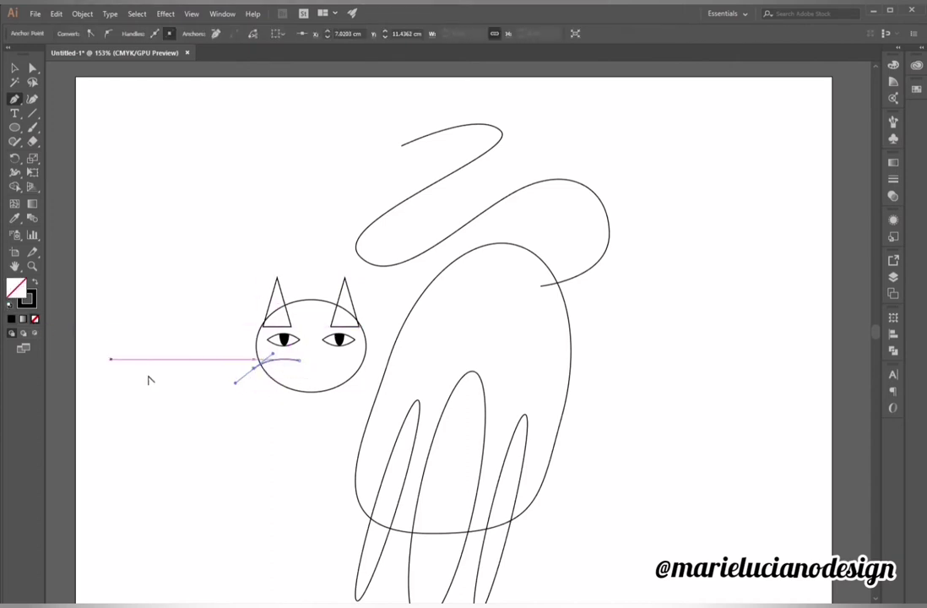
key(v)
click(237, 337)
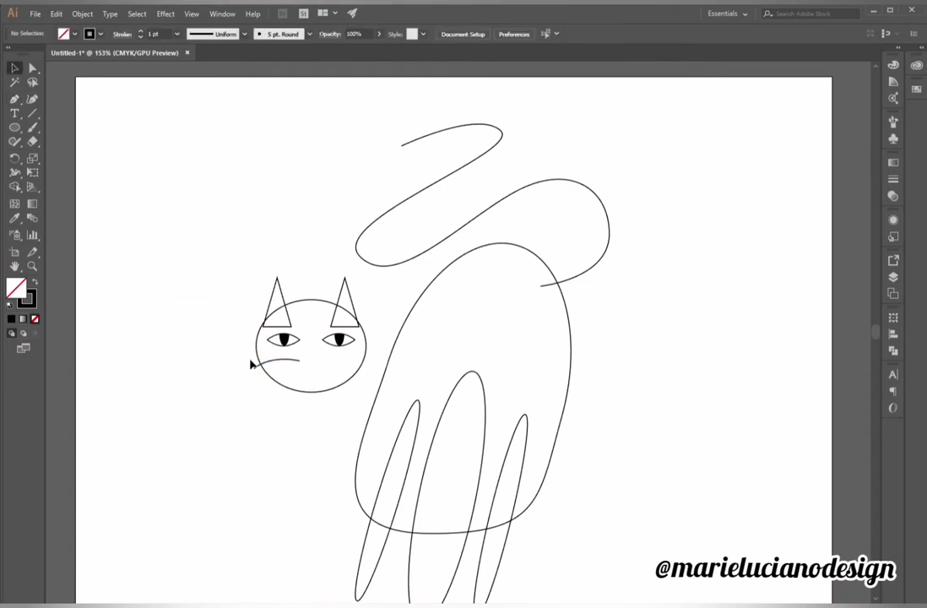
Adjust the whisker's angle and place a shorter, more tilted copy about 1.2 cm wide just below it.
click(263, 364)
drag(307, 358, 272, 391)
click(293, 368)
click(262, 406)
click(253, 403)
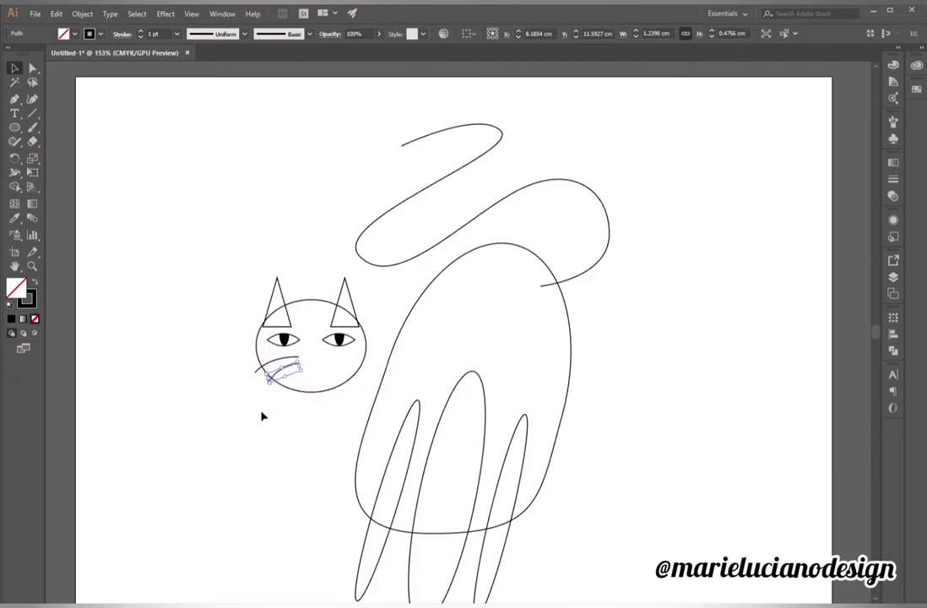
click(267, 442)
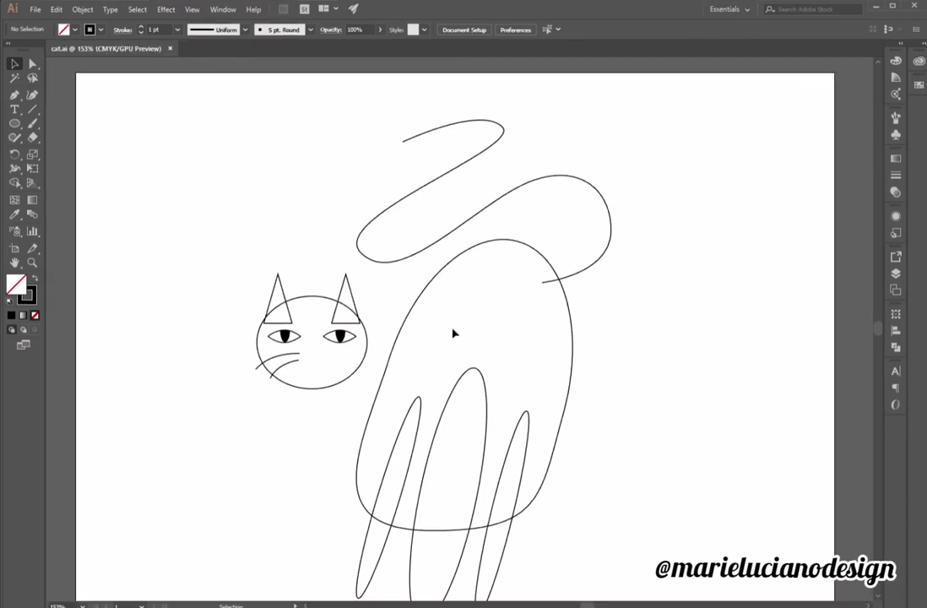
Reflect a copy of both whiskers across the vertical axis and place it on the head's right cheek.
click(284, 365)
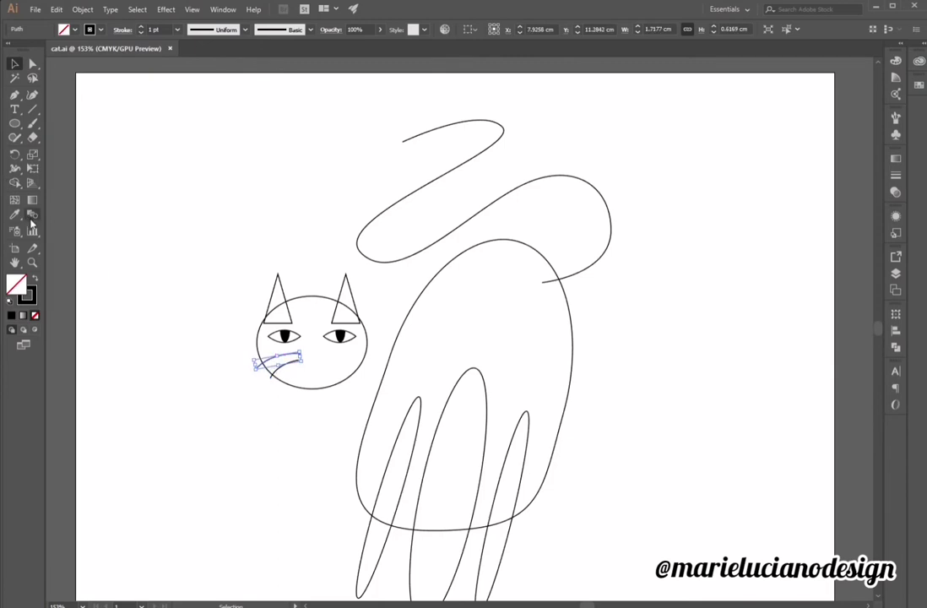
shift+click(270, 379)
click(14, 155)
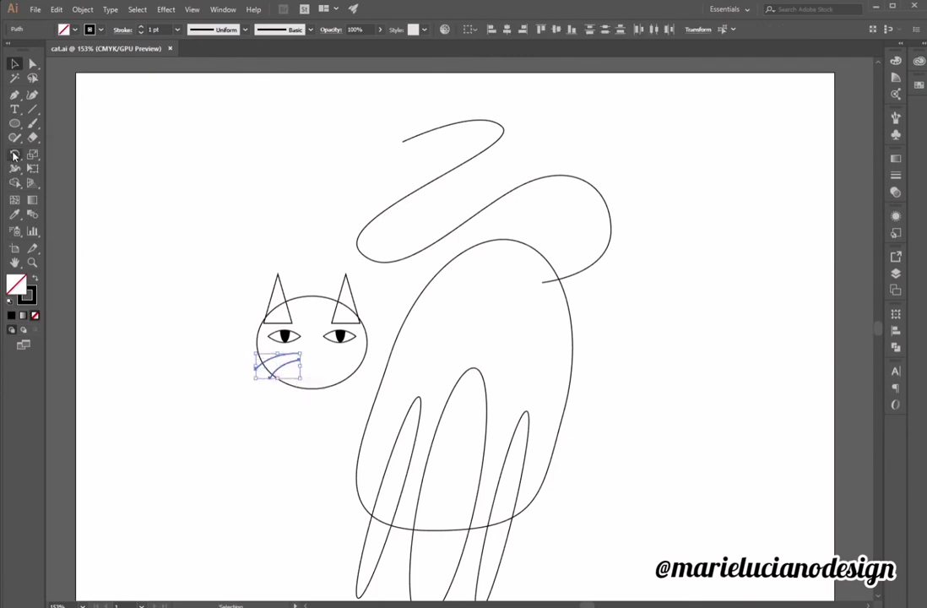
double_click(69, 168)
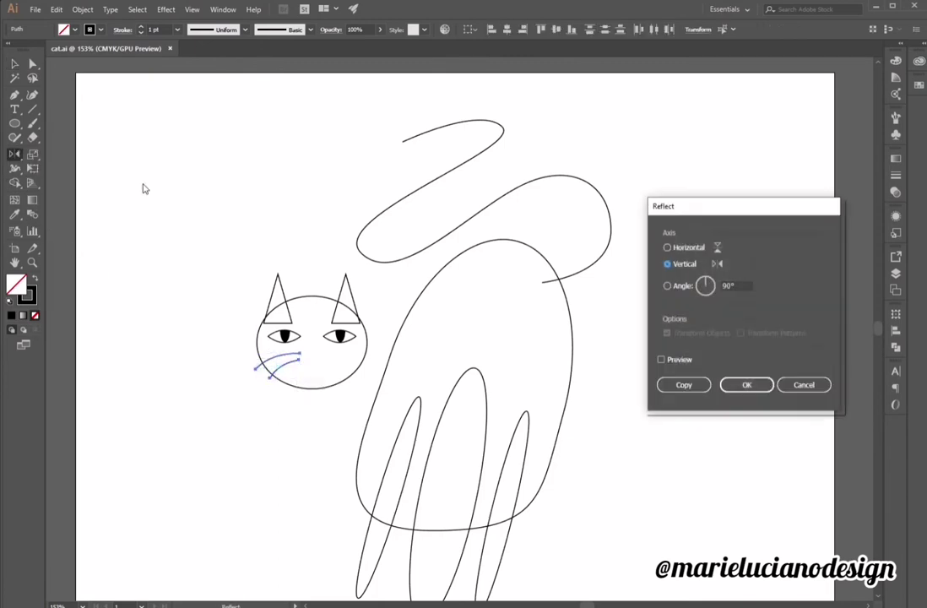
click(685, 385)
click(15, 63)
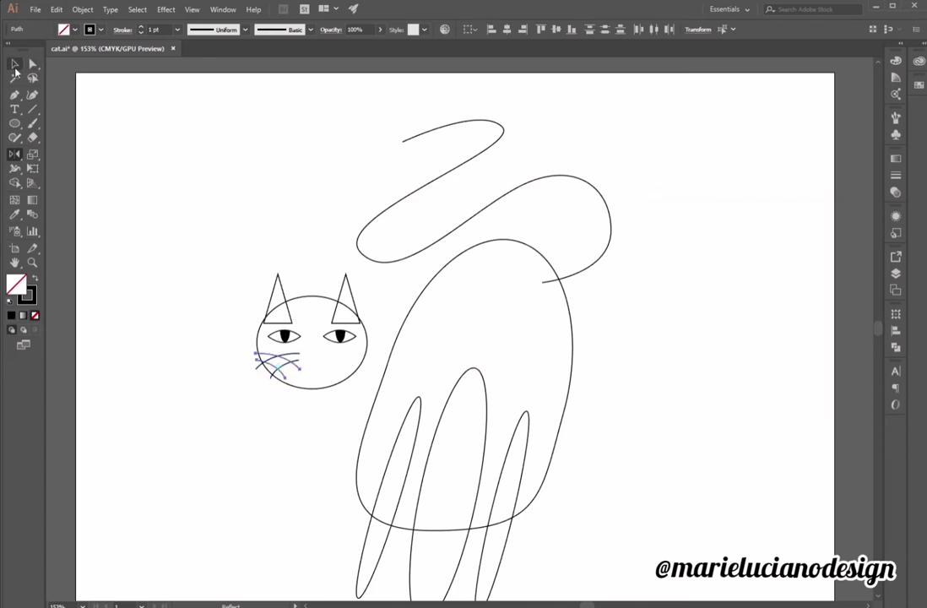
drag(283, 363, 350, 365)
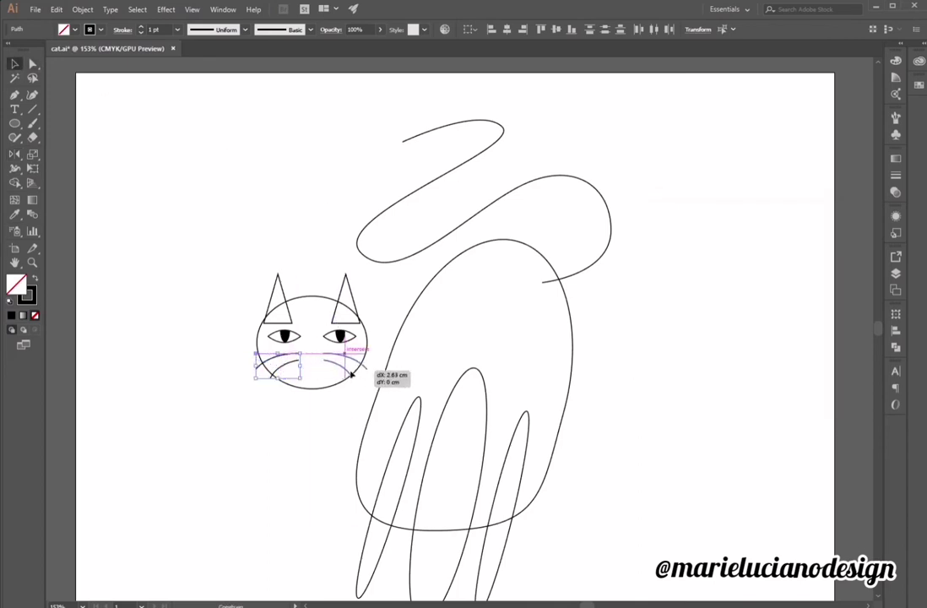
click(332, 417)
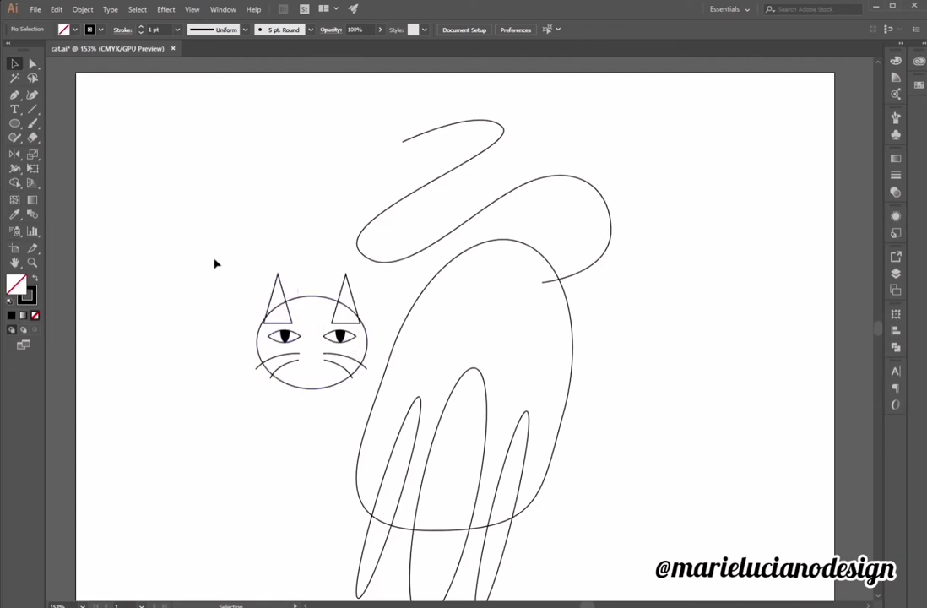
Fill the head and both ears with black and remove their stroke.
drag(220, 259, 365, 325)
click(36, 280)
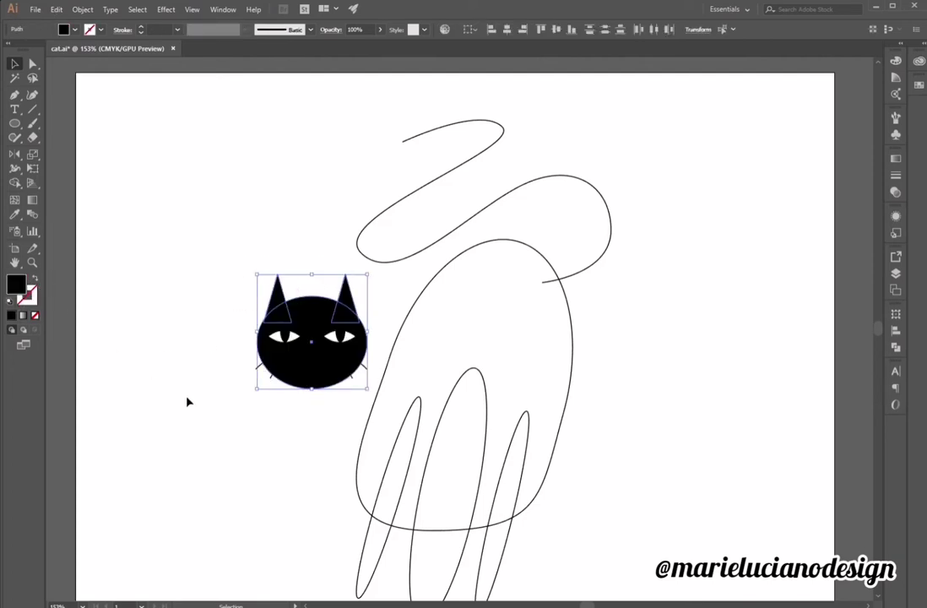
click(187, 399)
Set the stroke colour of all four whiskers to white (ffffff).
click(258, 368)
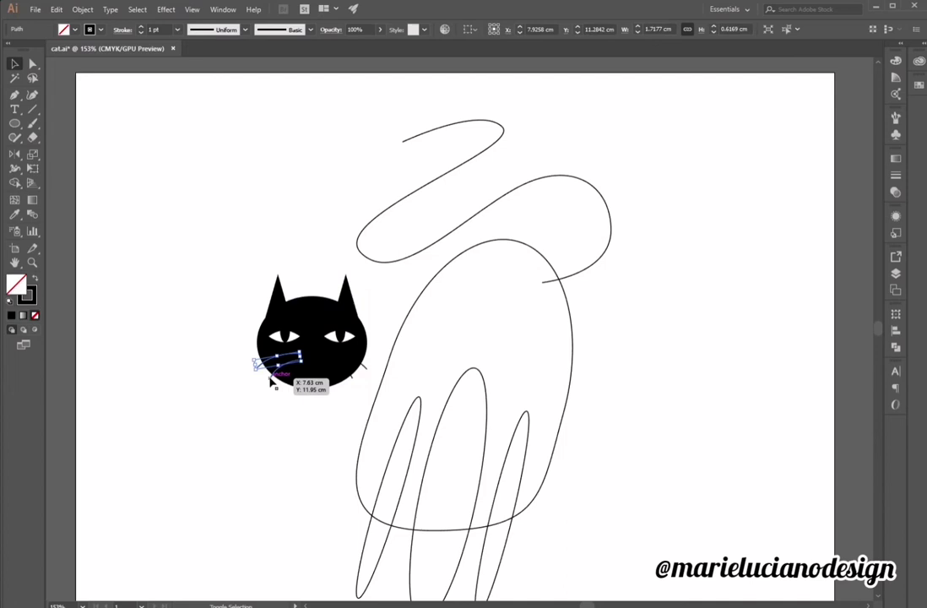
shift+click(365, 369)
double_click(27, 295)
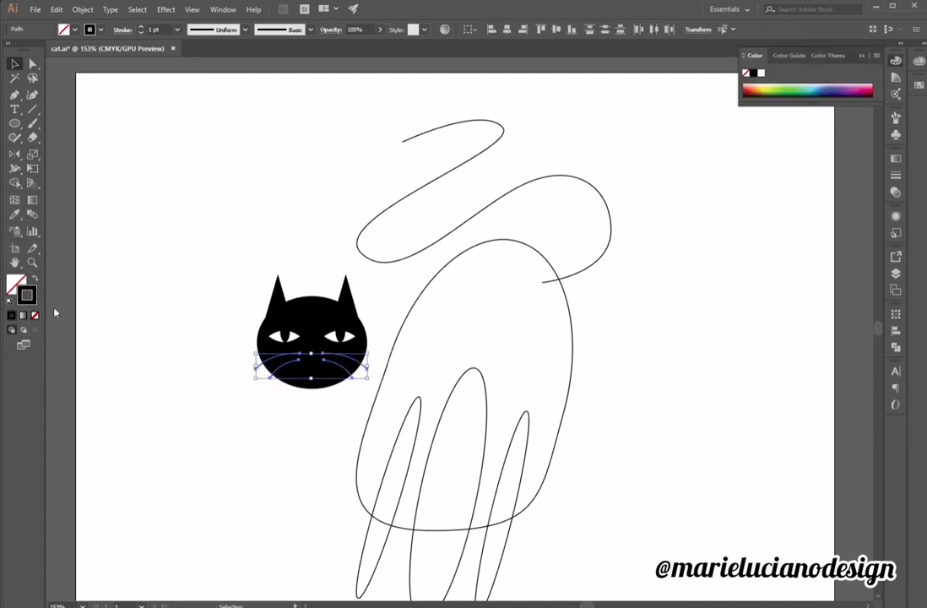
text(ffffff)
key(Return)
click(732, 287)
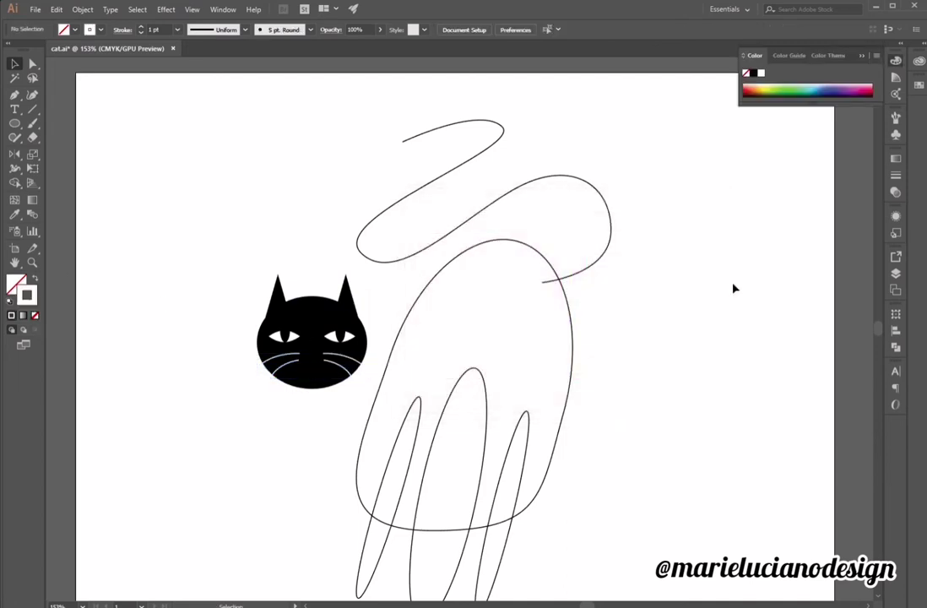
Round the top corners of both ears with a radius of about 0.1 cm.
click(346, 306)
key(a)
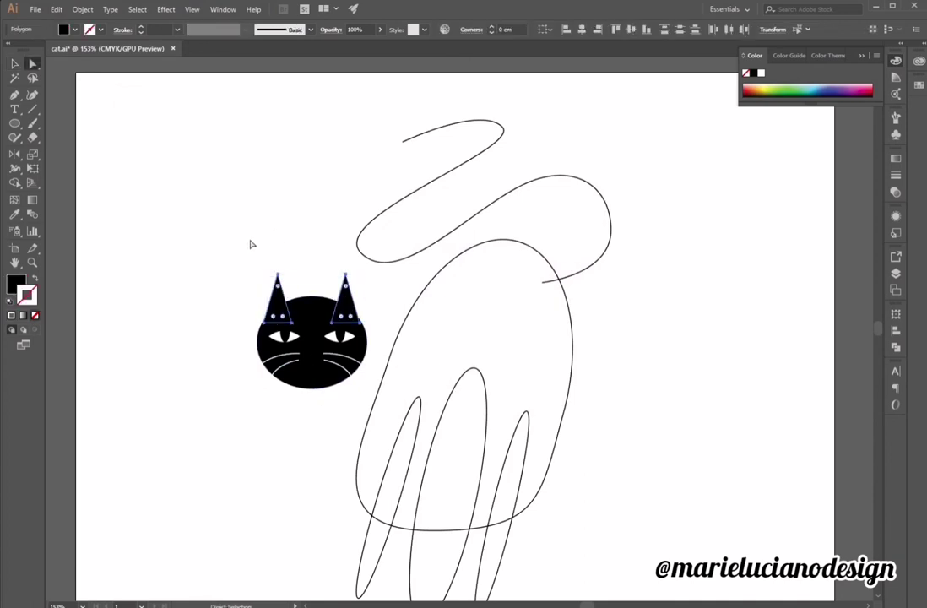
drag(245, 252, 346, 298)
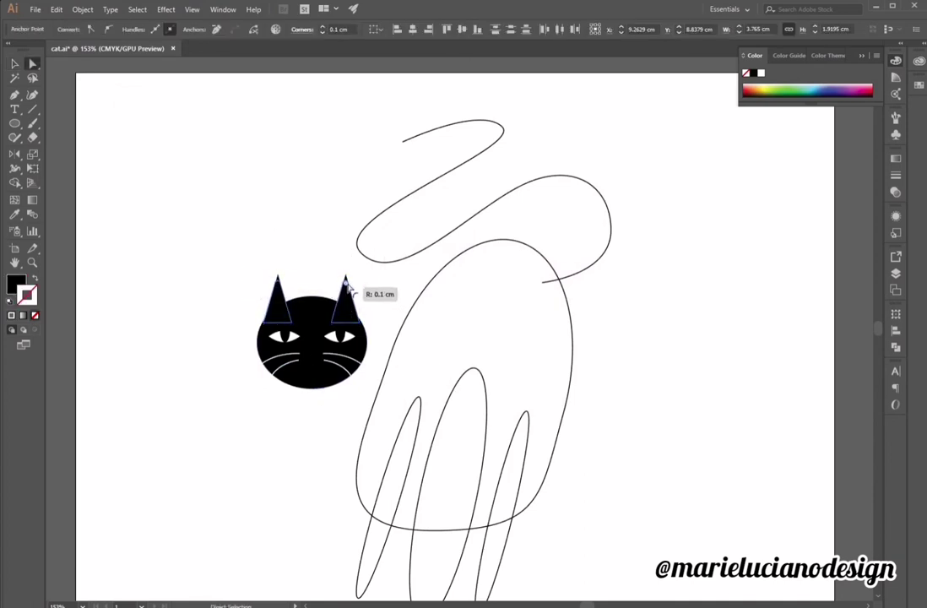
click(374, 296)
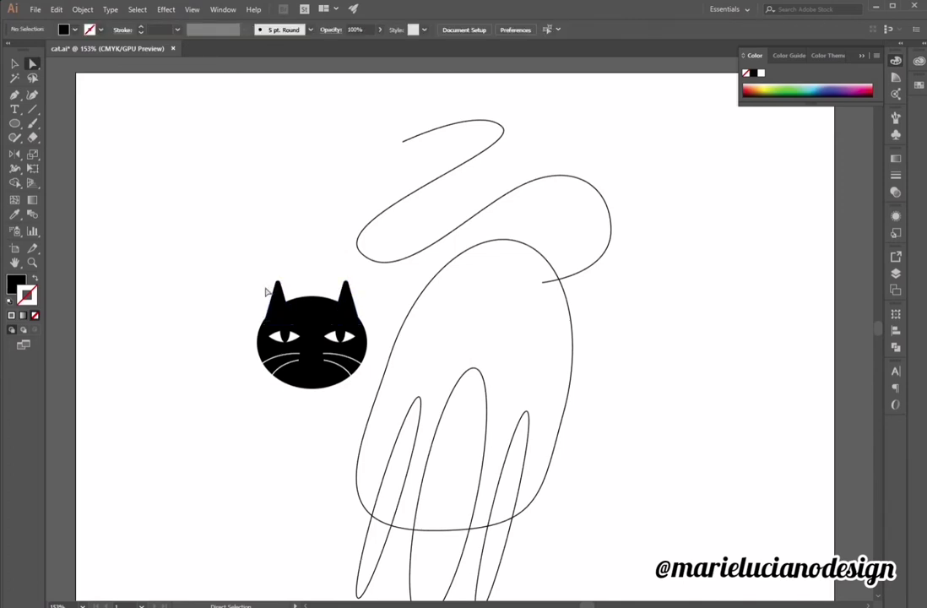
Enlarge the complete head with its ears, eyes and whiskers, tilt it counter-clockwise and place it beside the body's upper left side.
click(14, 64)
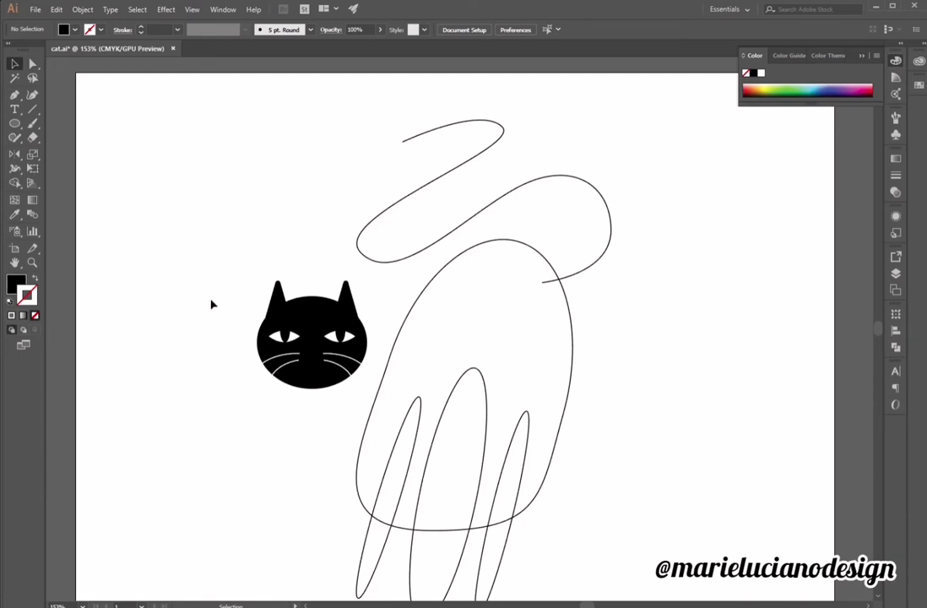
drag(212, 304, 236, 432)
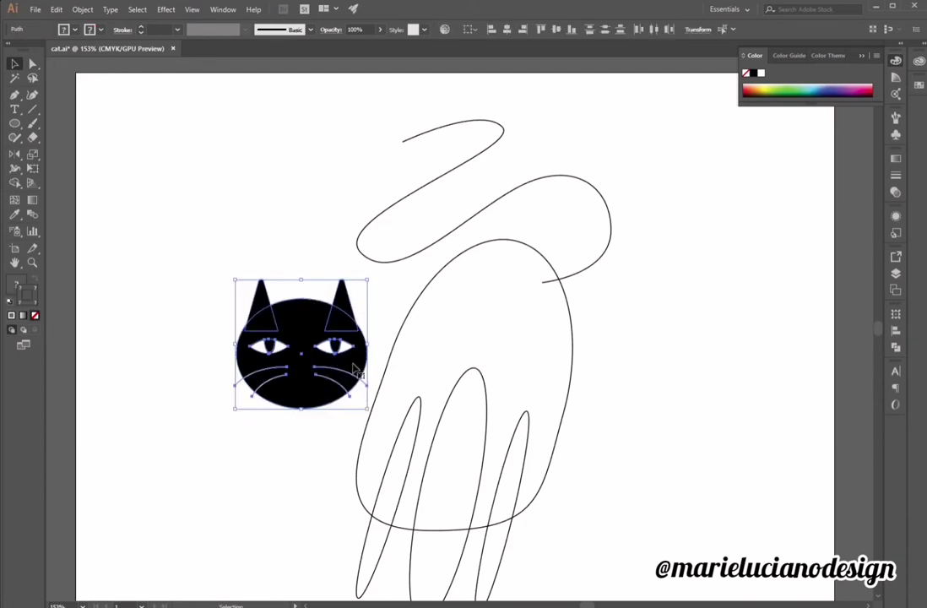
drag(373, 269, 380, 349)
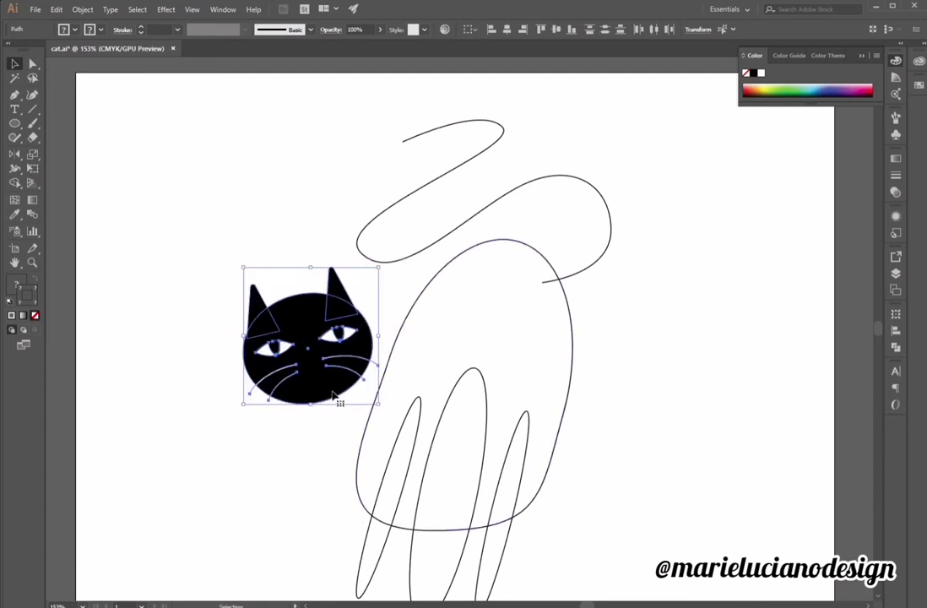
drag(318, 397, 334, 395)
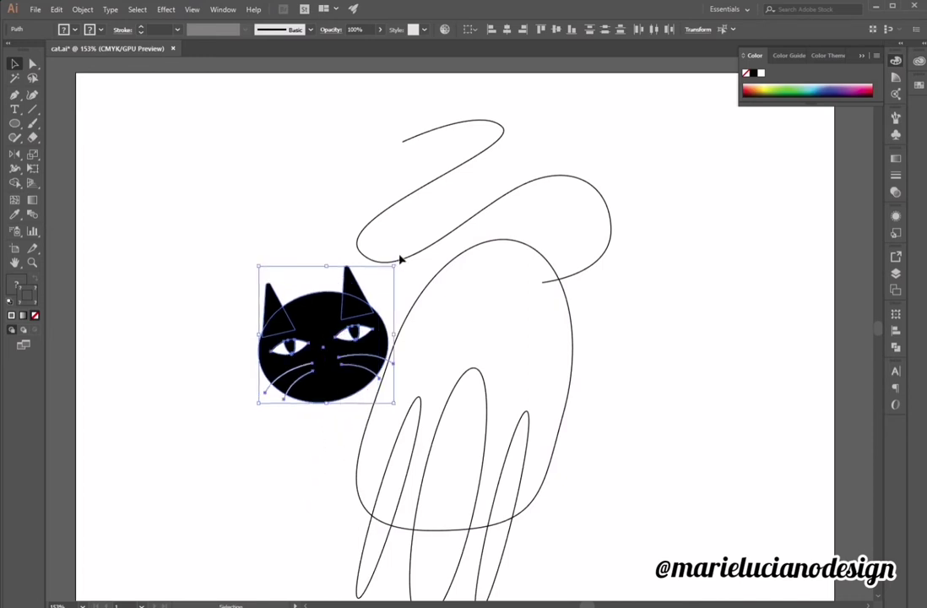
drag(361, 307, 342, 292)
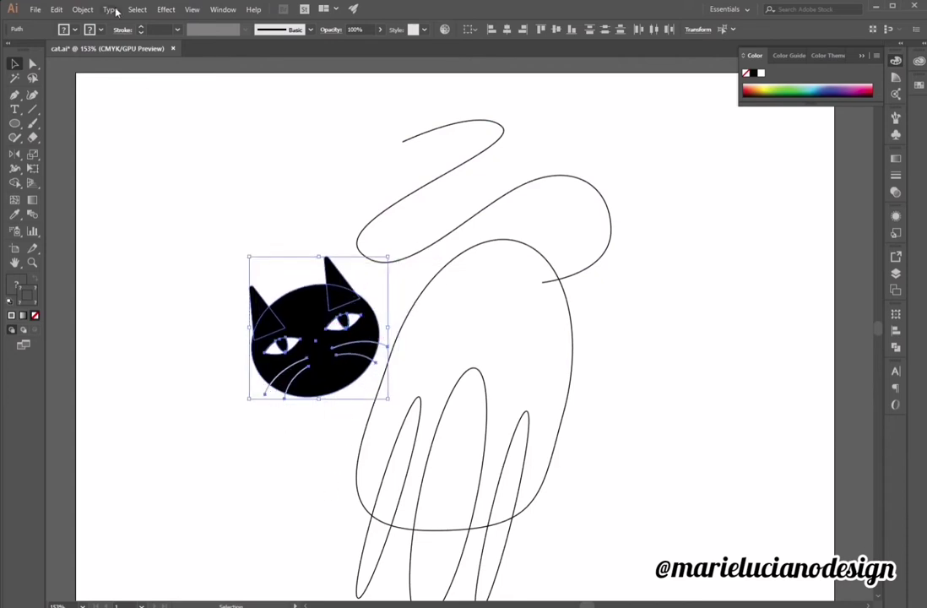
Group all the parts of the tilted head into one object and deselect it.
click(84, 13)
click(93, 54)
click(221, 180)
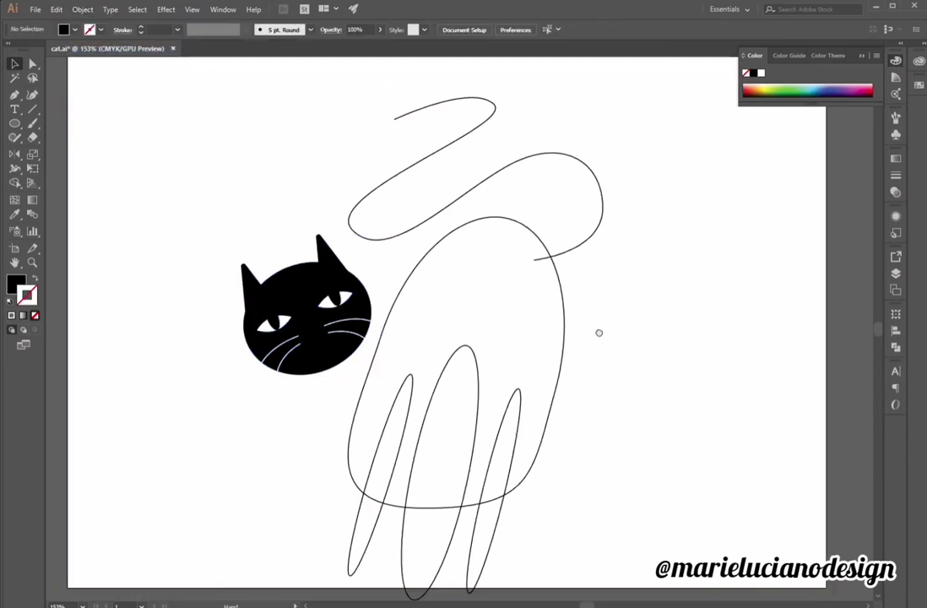
Set the stroke weight of the curved tail path to 30 pt.
click(568, 171)
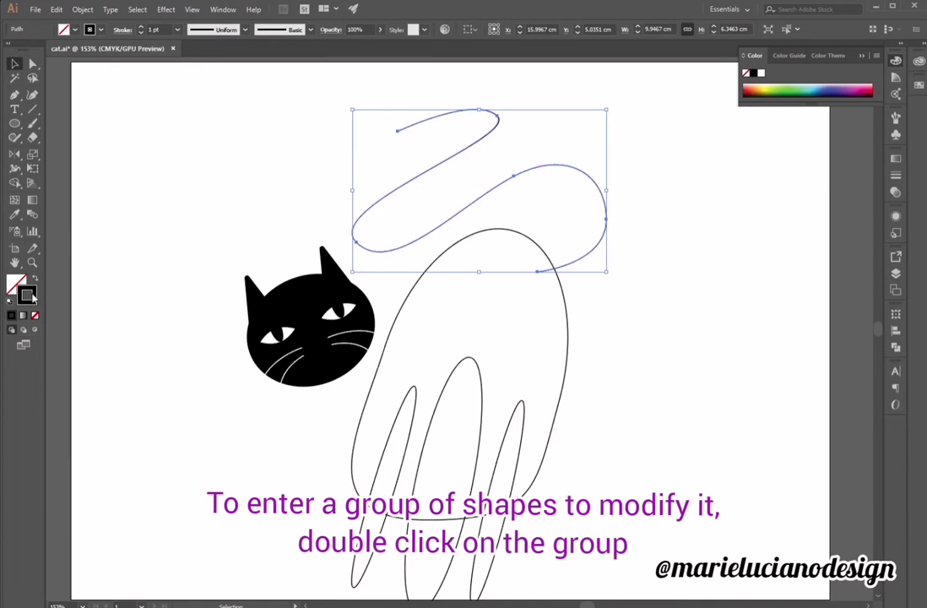
click(177, 30)
click(200, 189)
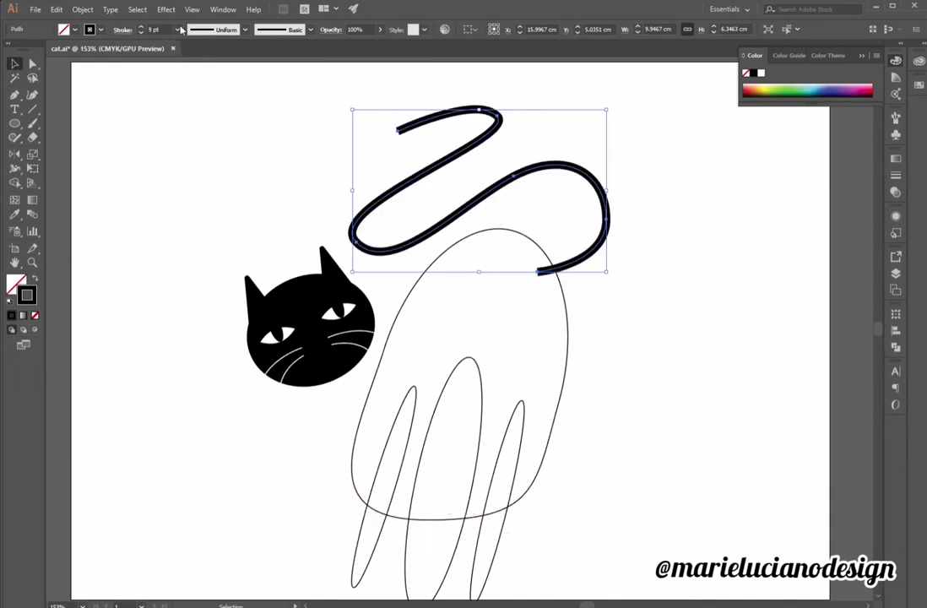
click(178, 30)
click(200, 281)
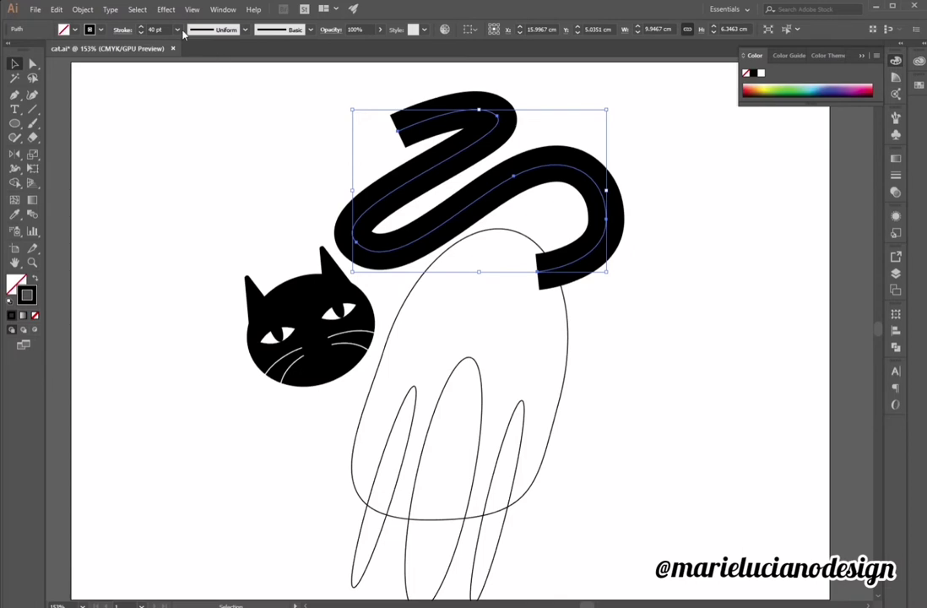
click(177, 30)
click(208, 266)
drag(163, 31, 141, 30)
text(30)
key(Tab)
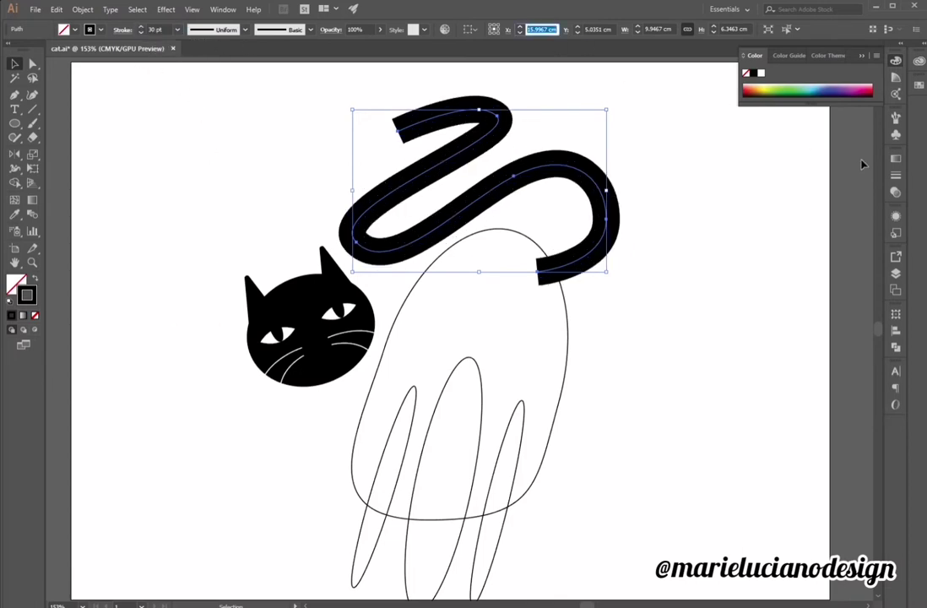
Give the tail's stroke round caps at both ends and deselect it.
click(897, 174)
click(807, 186)
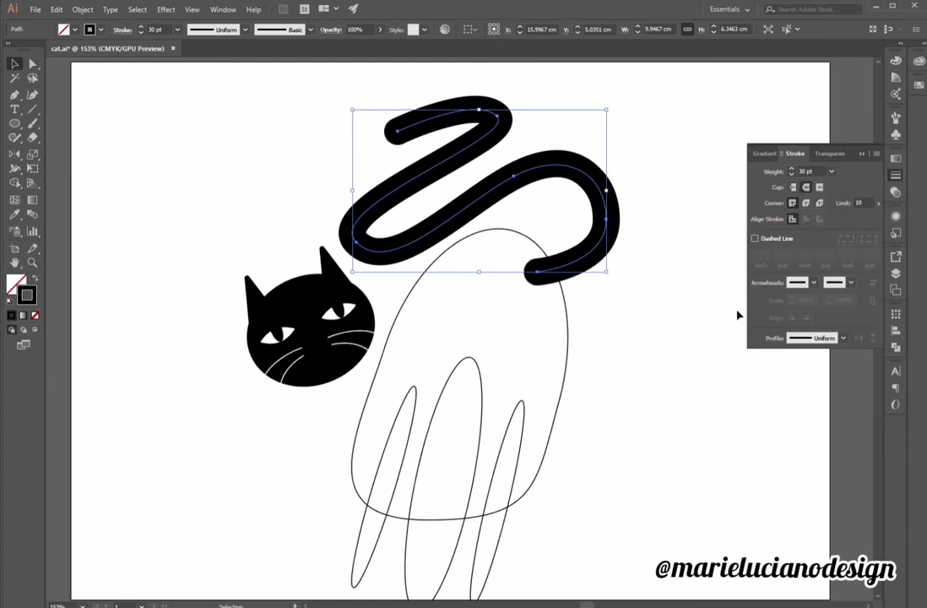
click(612, 388)
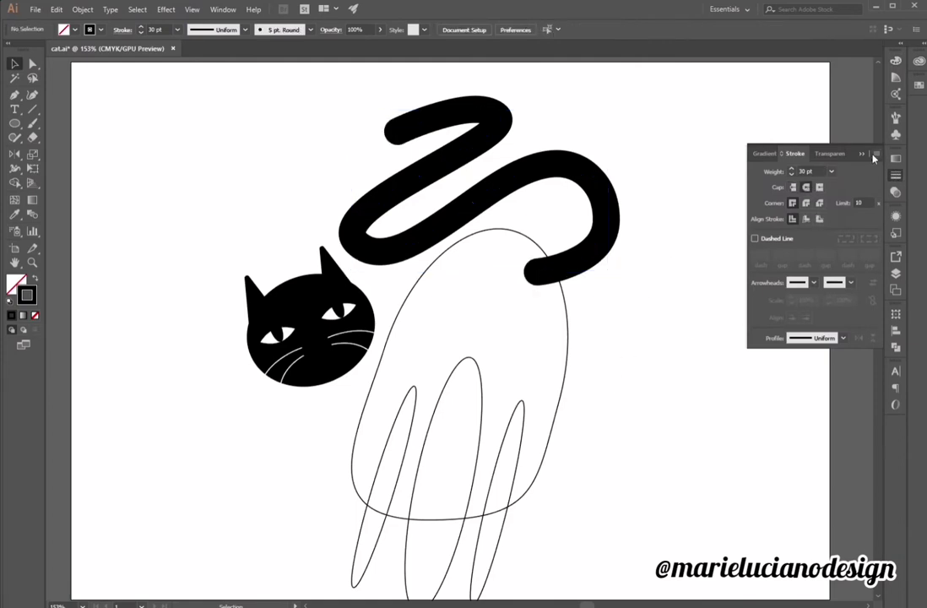
click(753, 237)
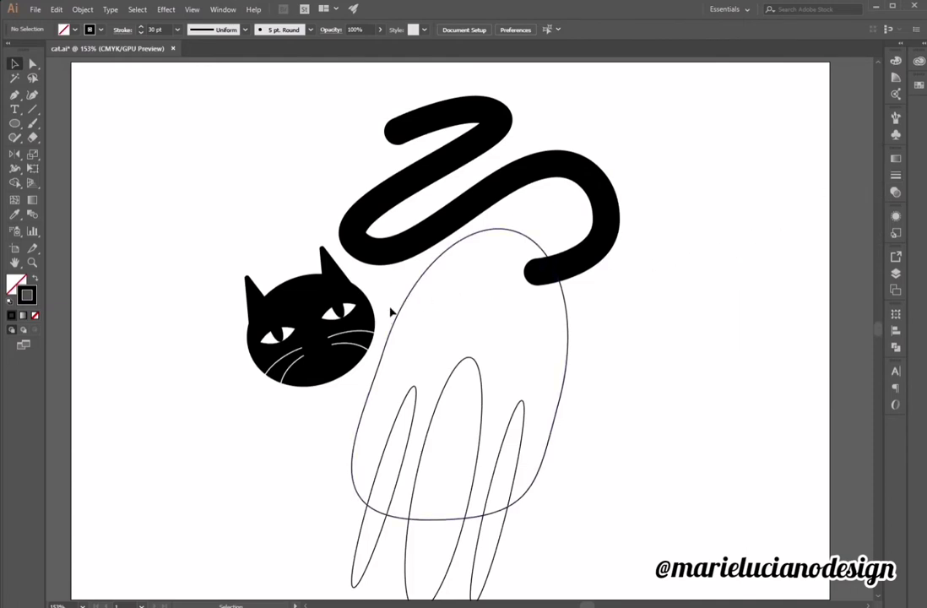
Draw a closed Pen tool shape from the head's right side over the shoulder, down a straight front leg and back under the chin.
click(400, 320)
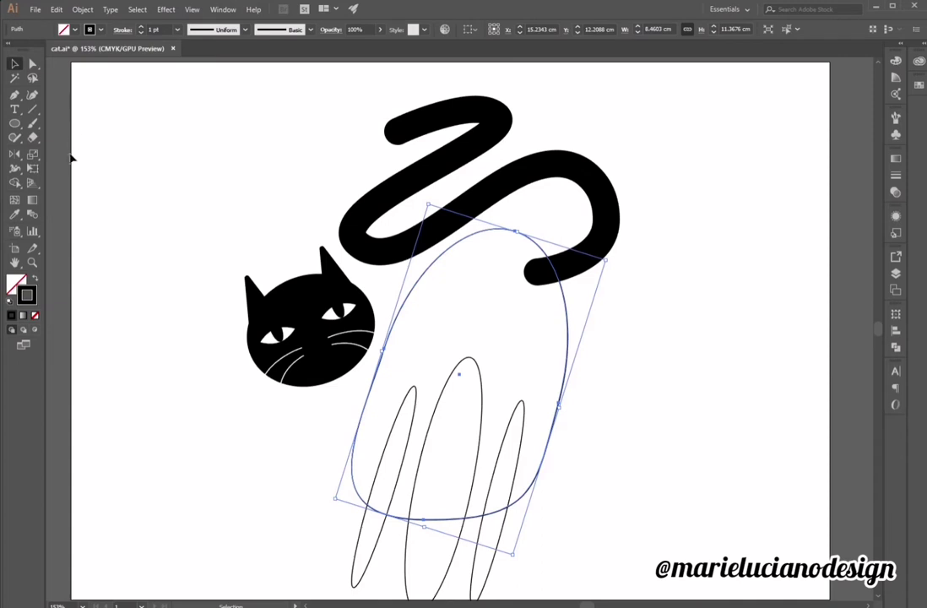
click(14, 95)
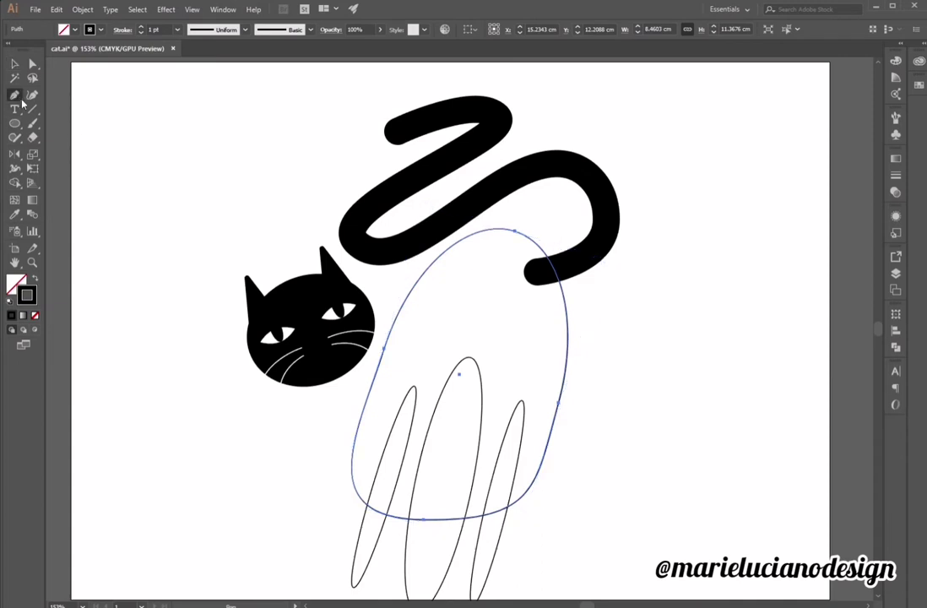
click(369, 297)
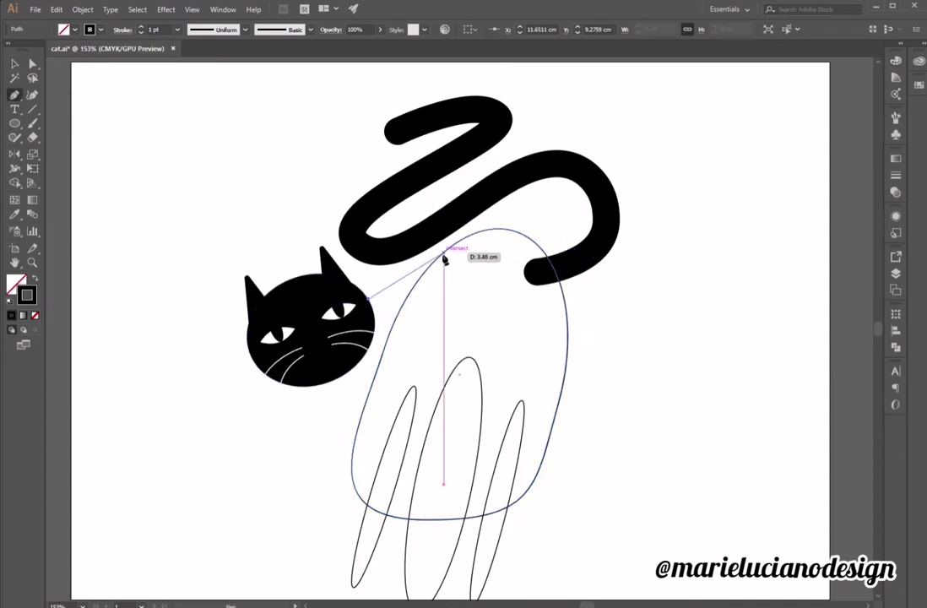
drag(441, 255, 494, 193)
key(ctrl+z)
drag(392, 327, 364, 405)
drag(309, 383, 252, 411)
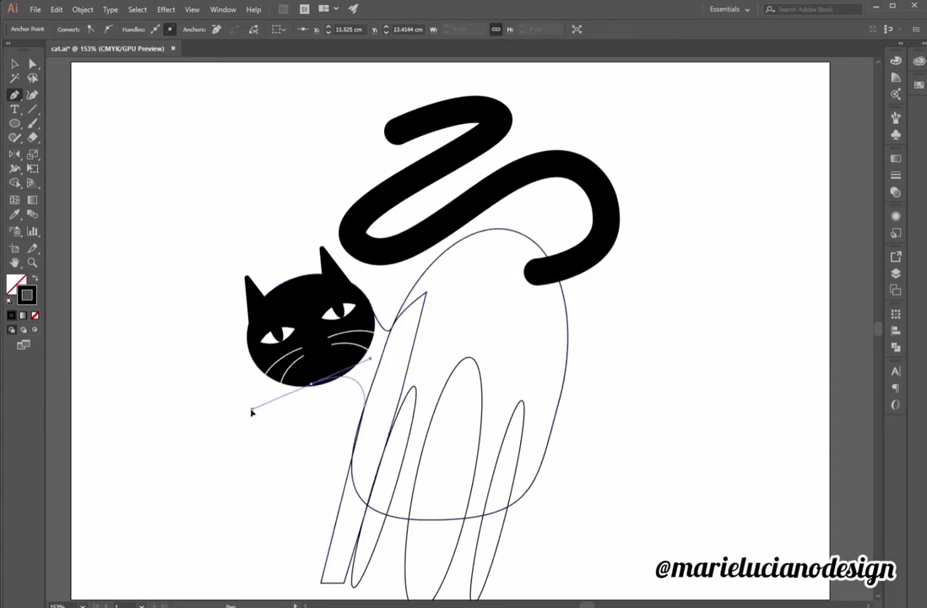
click(310, 384)
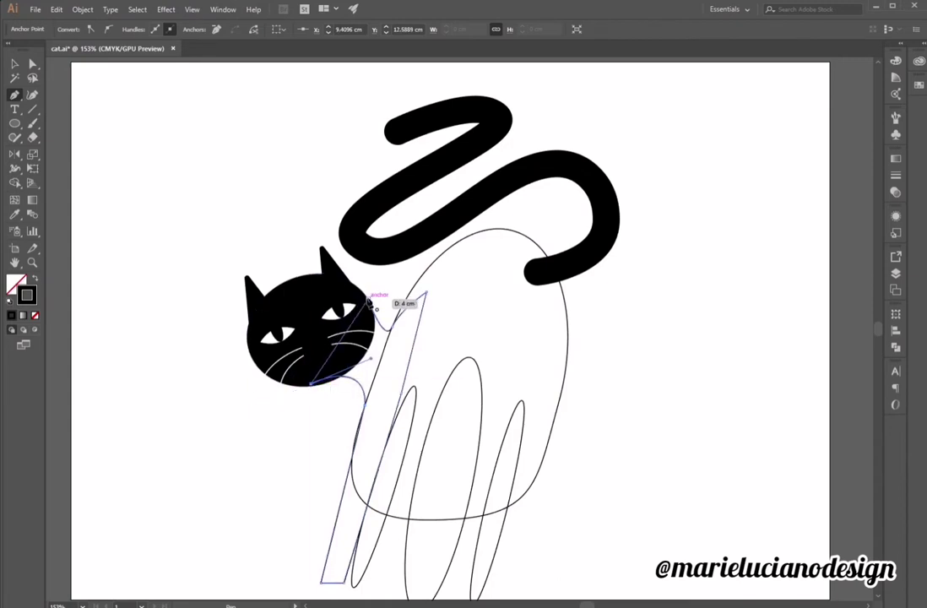
click(369, 298)
click(14, 66)
click(270, 494)
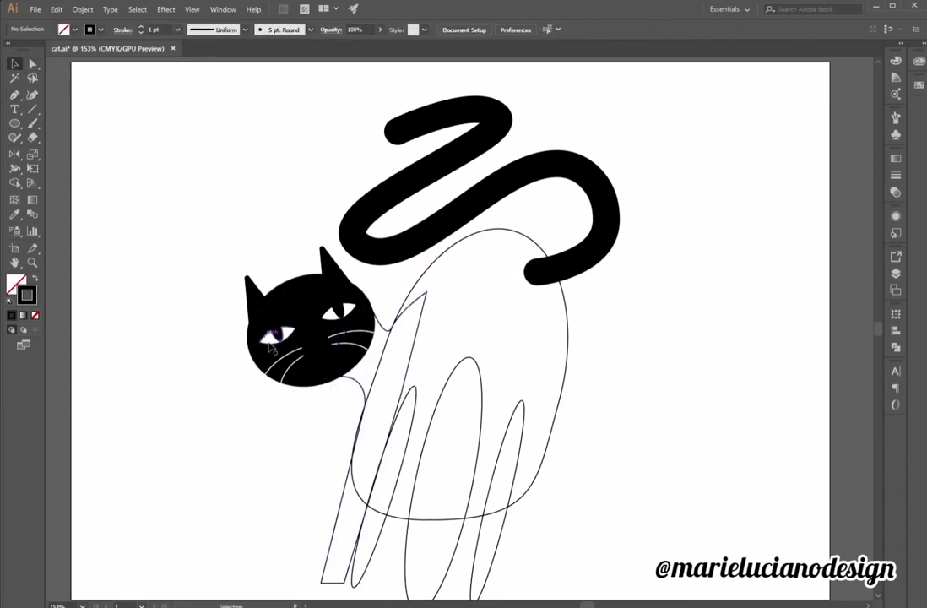
Nudge the neck and front leg shape down slightly, then lower its throat anchor and adjust the chin handle to smooth the neck curve.
click(363, 395)
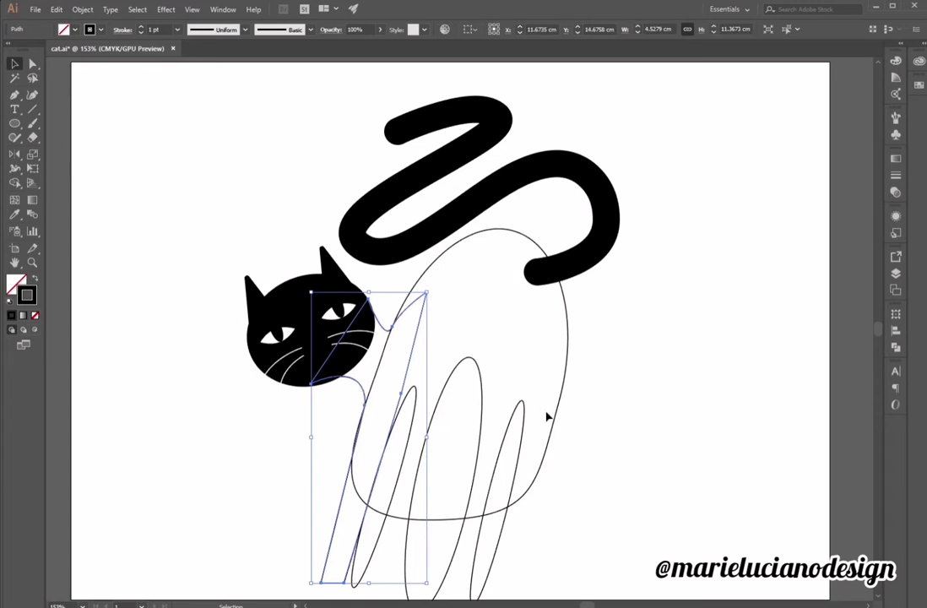
key(Down)
click(273, 484)
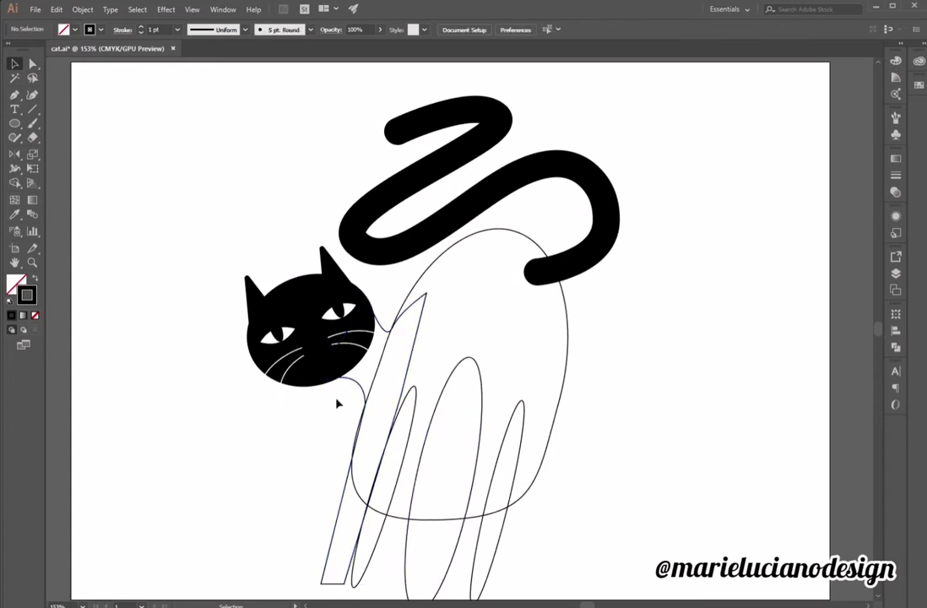
click(358, 391)
key(a)
click(361, 397)
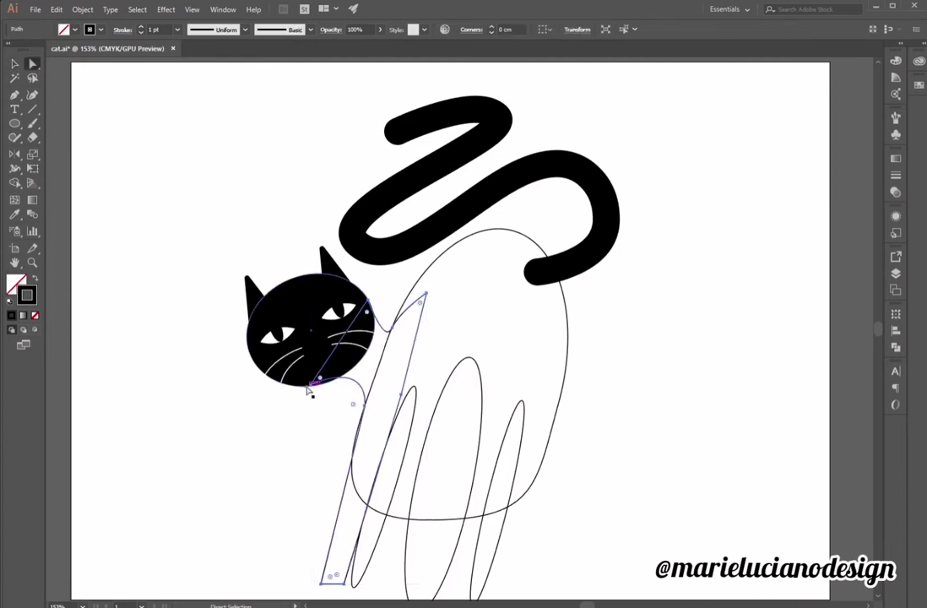
drag(361, 402, 357, 442)
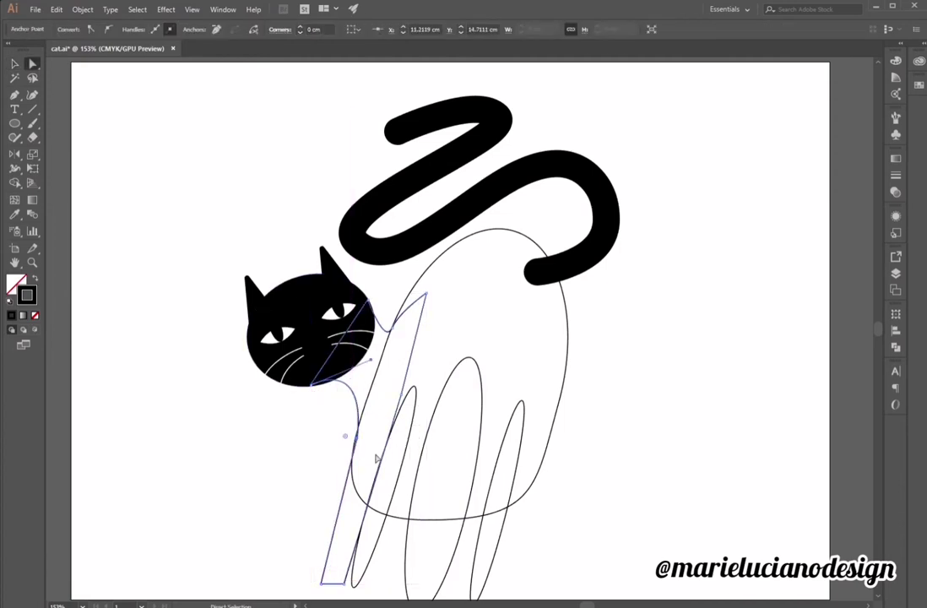
key(Left)
drag(371, 360, 372, 372)
click(690, 462)
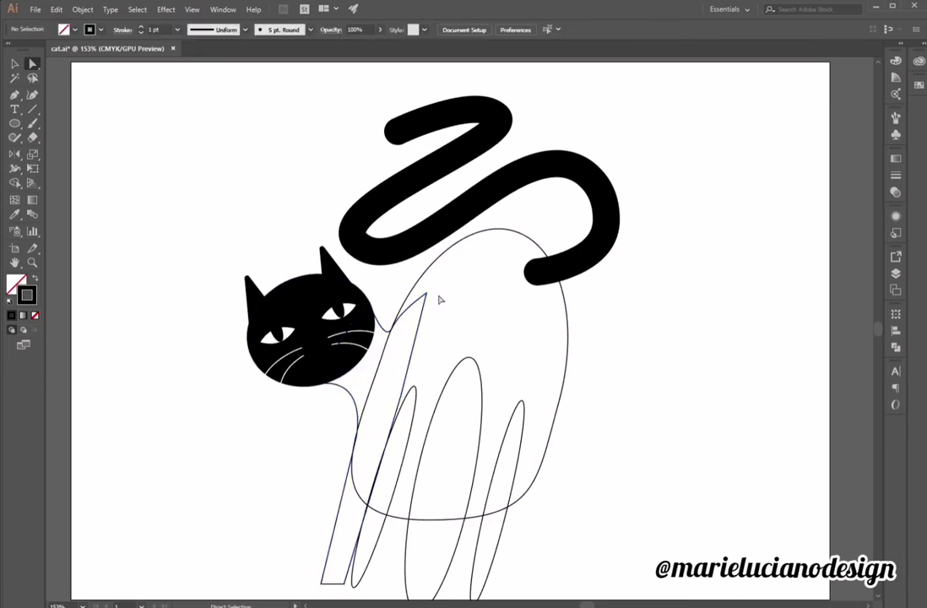
Move the shape's shoulder anchor up onto the body's outline and adjust the curve where the neck meets the back.
drag(427, 295, 423, 282)
drag(423, 278, 421, 277)
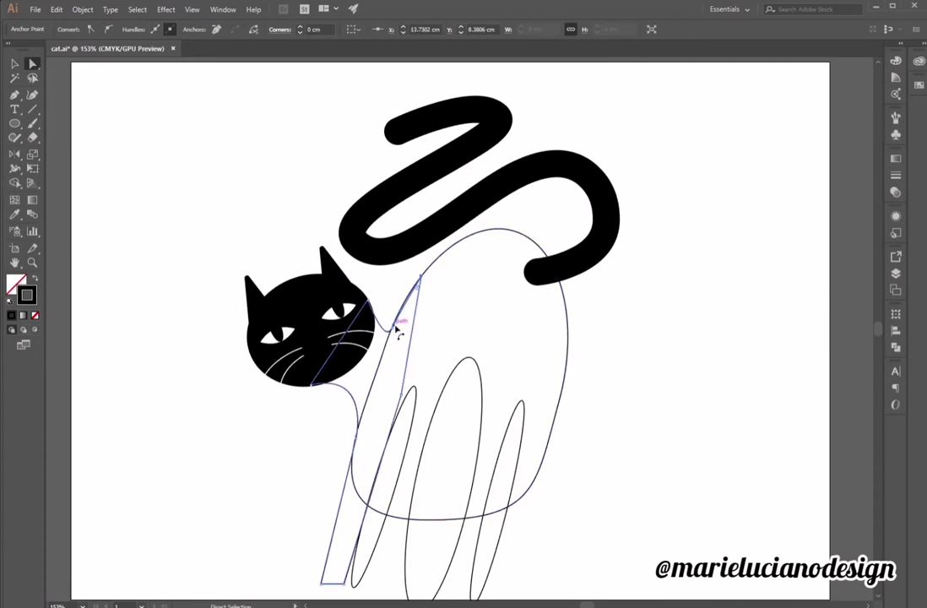
mouse_move(395, 336)
mouse_down()
mouse_move(390, 318)
mouse_move(386, 341)
mouse_up()
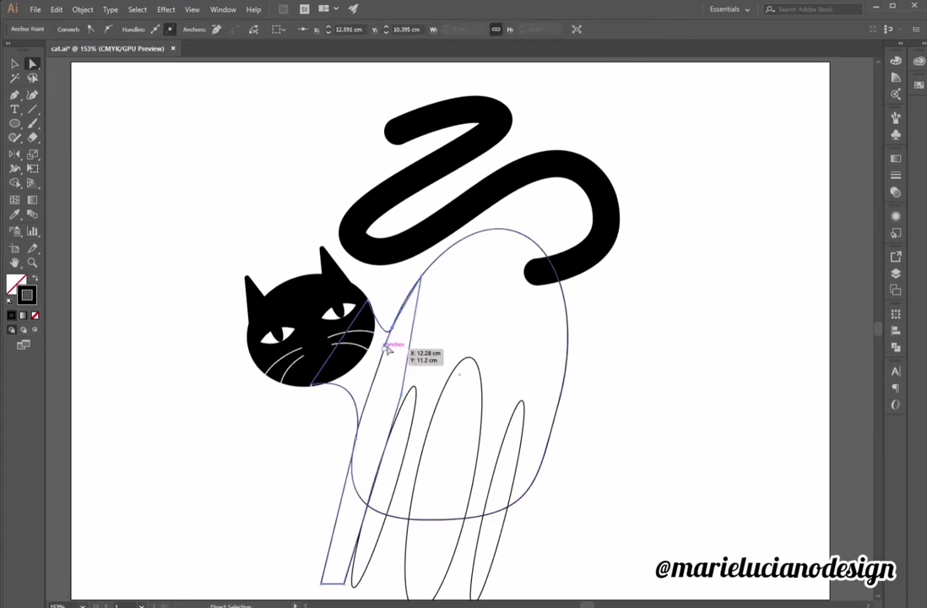
click(660, 353)
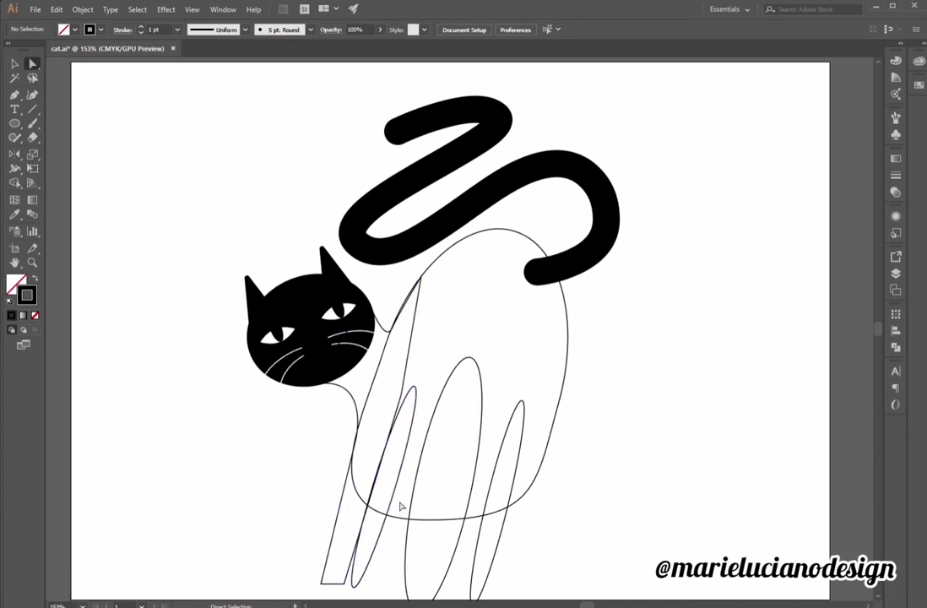
Draw a closed Pen tool shape for the second front leg between the left and middle ellipses, with a flat foot about 1 cm wide.
click(13, 95)
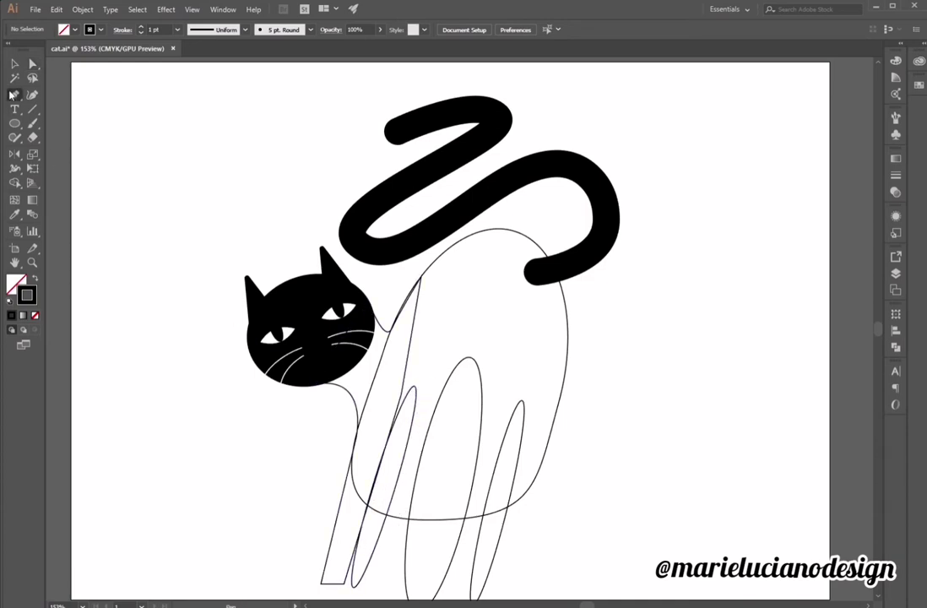
click(410, 430)
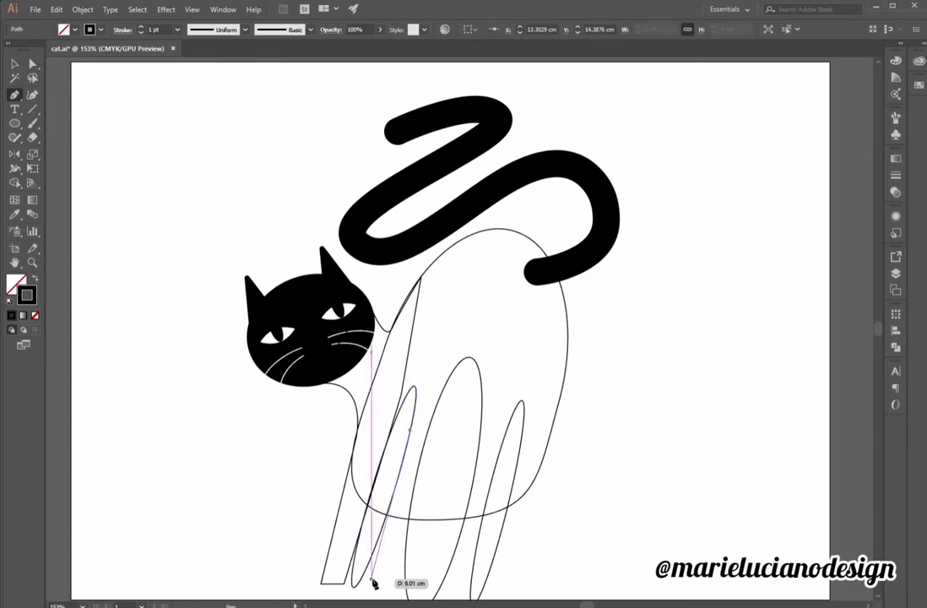
click(371, 583)
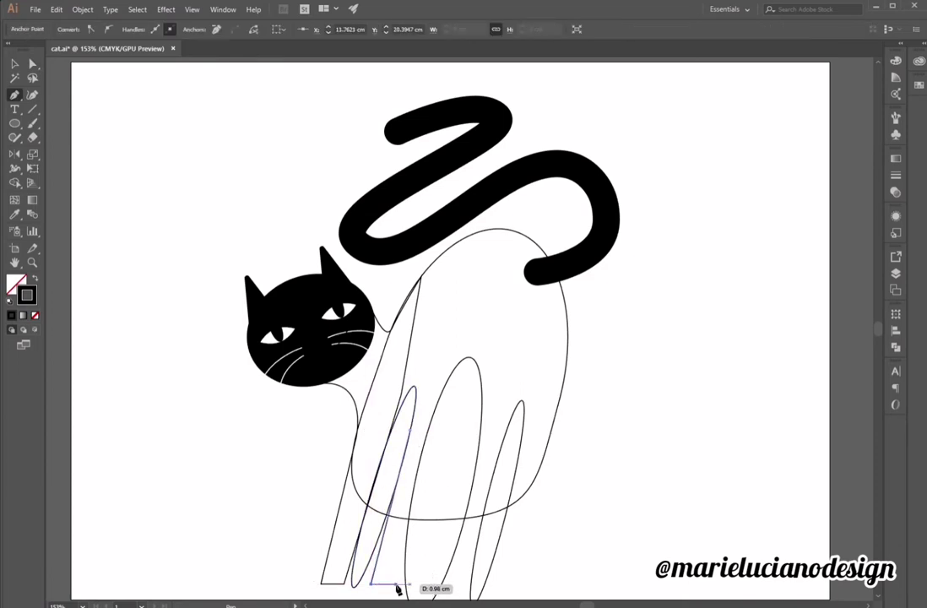
drag(398, 589, 401, 581)
drag(426, 441, 410, 432)
click(15, 63)
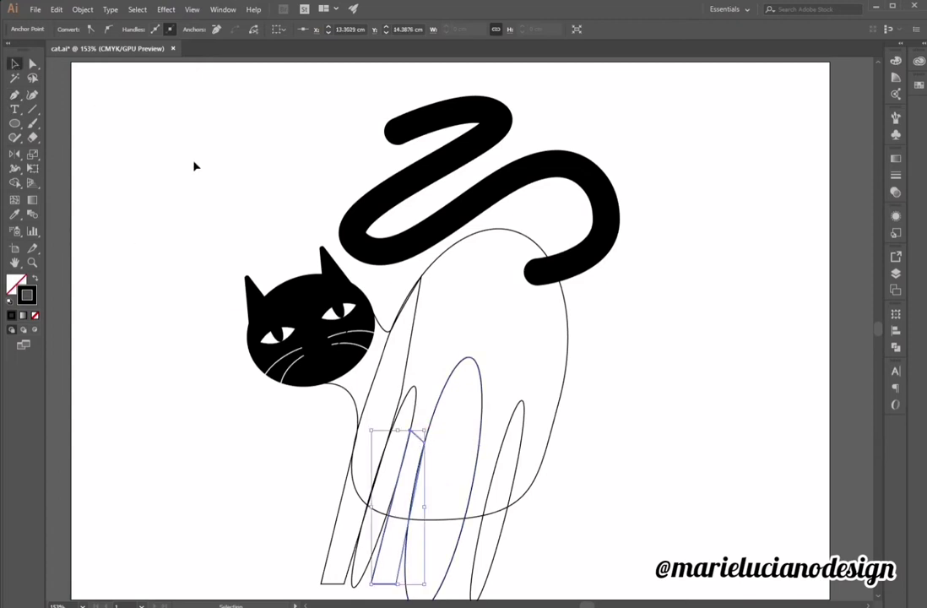
click(193, 164)
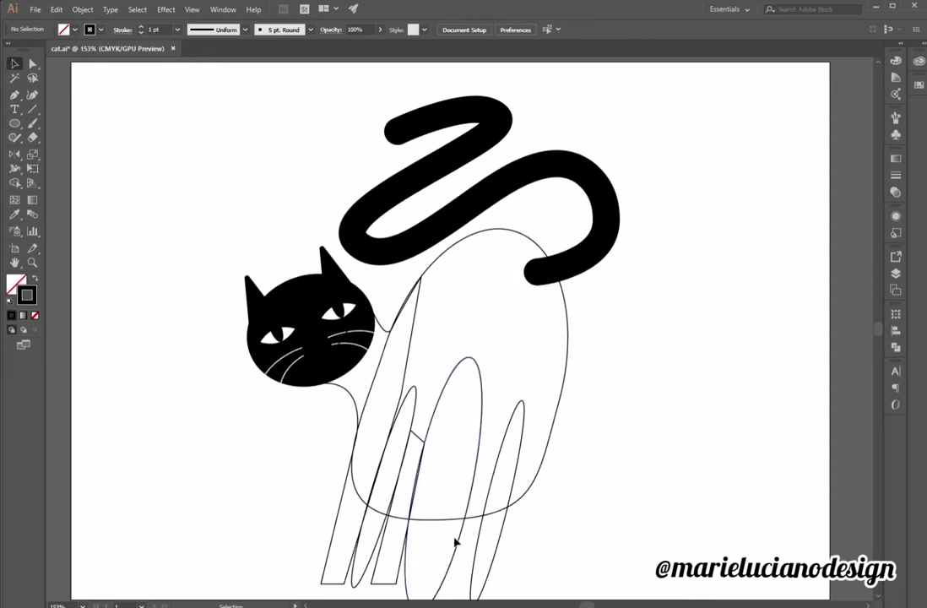
Draw a closed Pen tool shape for the first hind leg between the middle and right ellipses, with a flat foot level with the front feet.
click(14, 95)
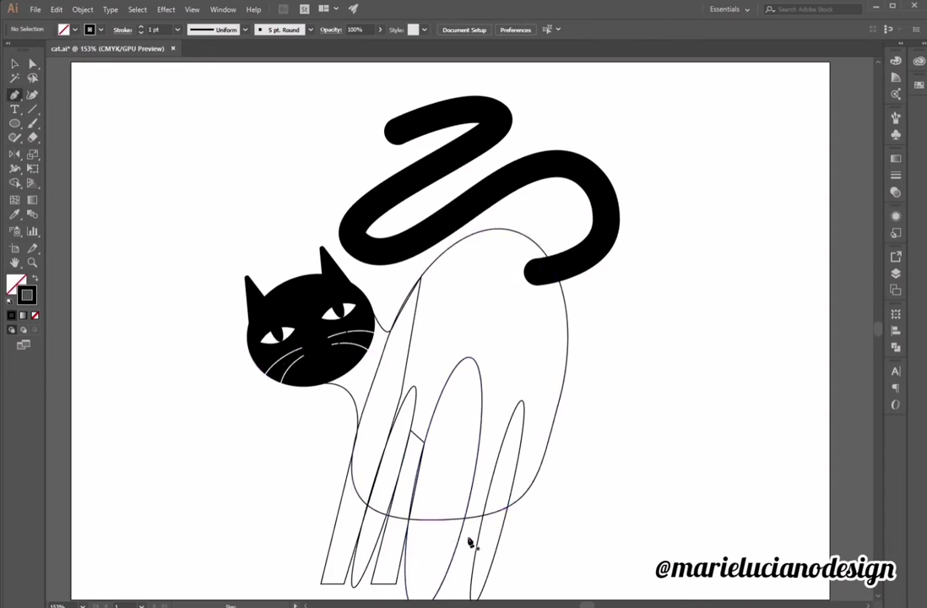
click(477, 477)
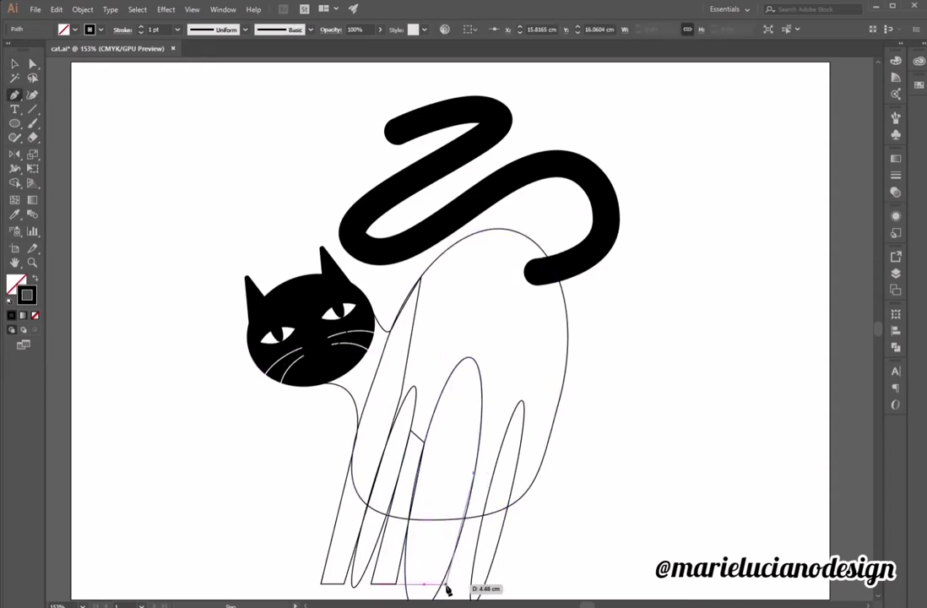
click(446, 584)
click(468, 584)
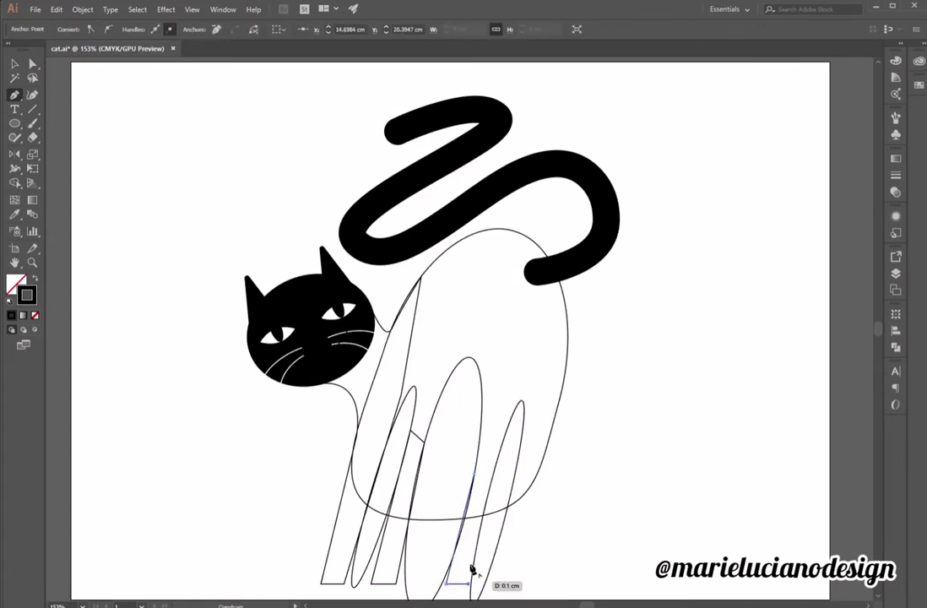
click(502, 456)
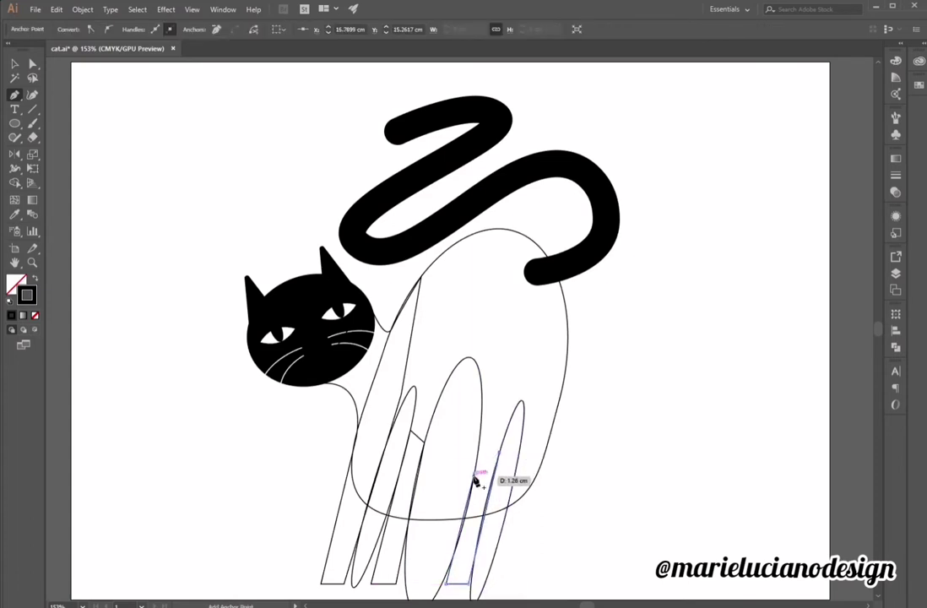
click(476, 479)
key(ctrl+z)
click(474, 474)
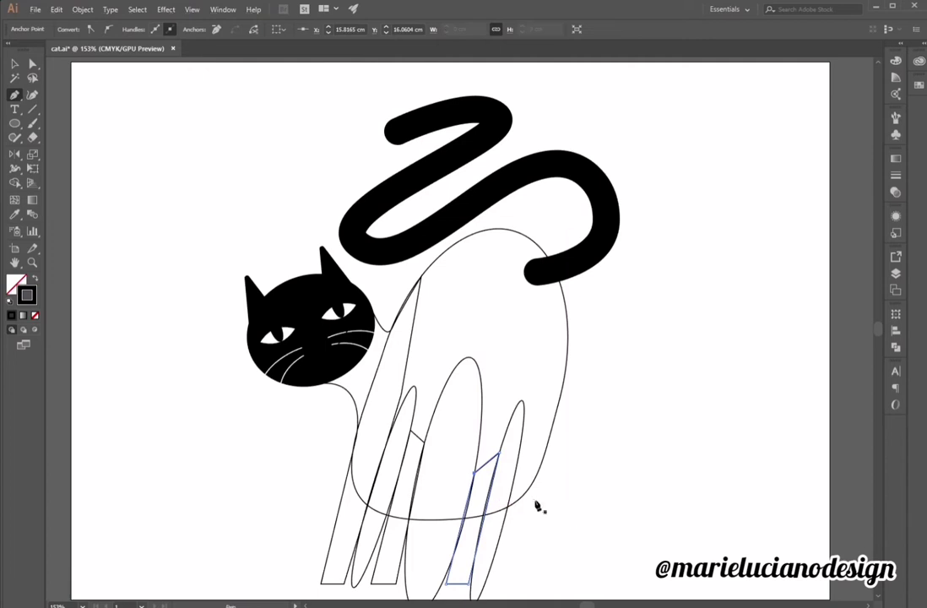
Draw a closed Pen tool shape for the rear hind leg from the body's rear edge down to a flat foot and back along the right ellipse.
click(567, 344)
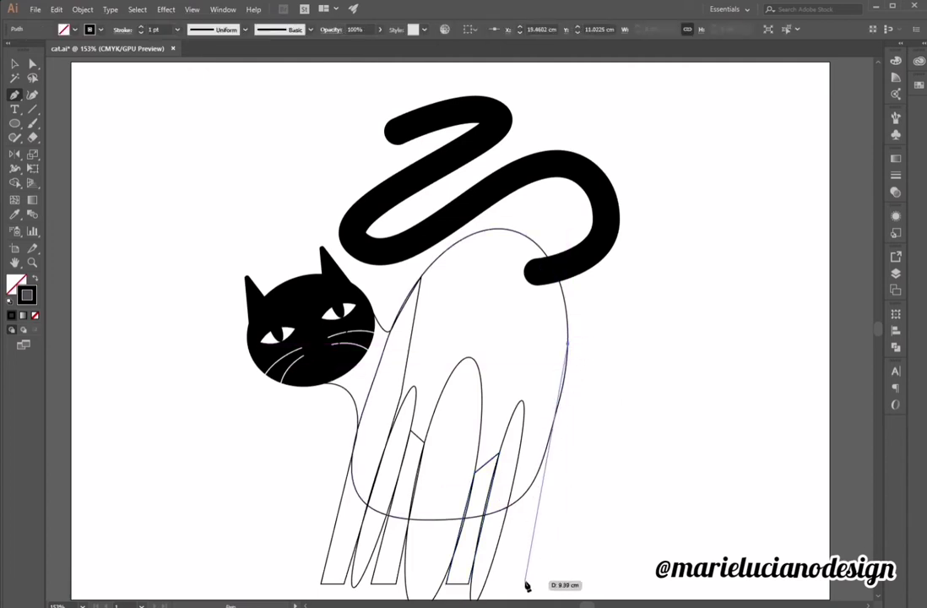
click(521, 585)
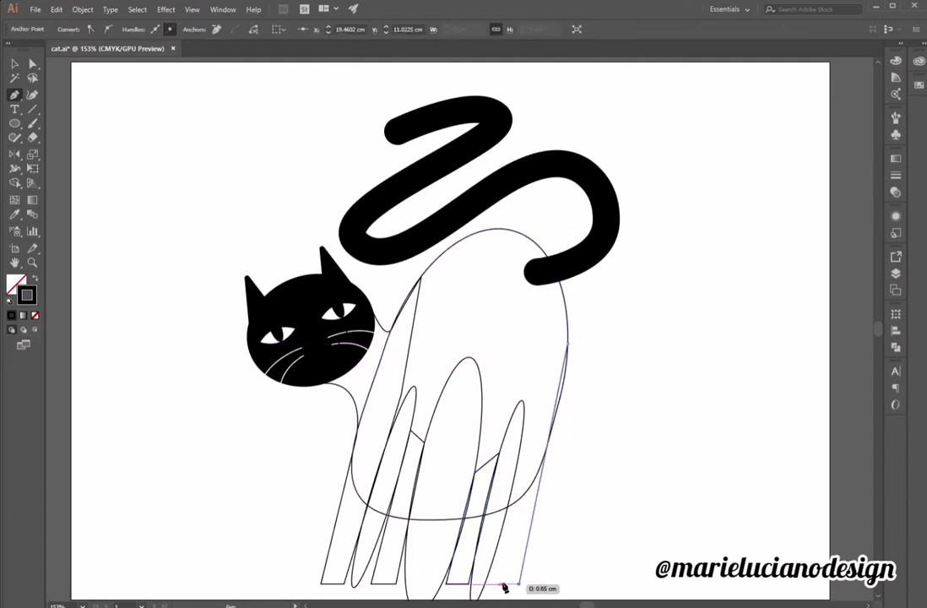
click(497, 585)
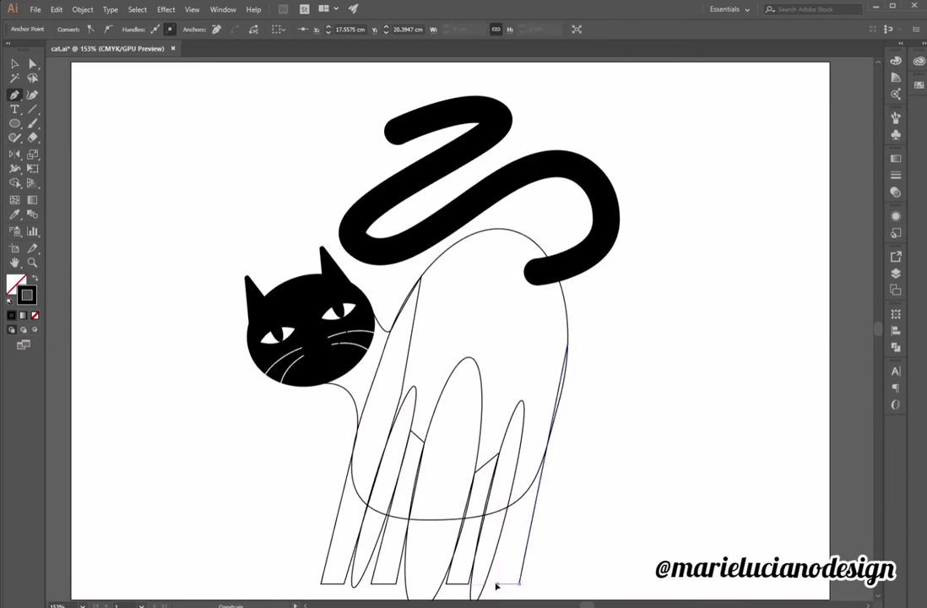
click(521, 456)
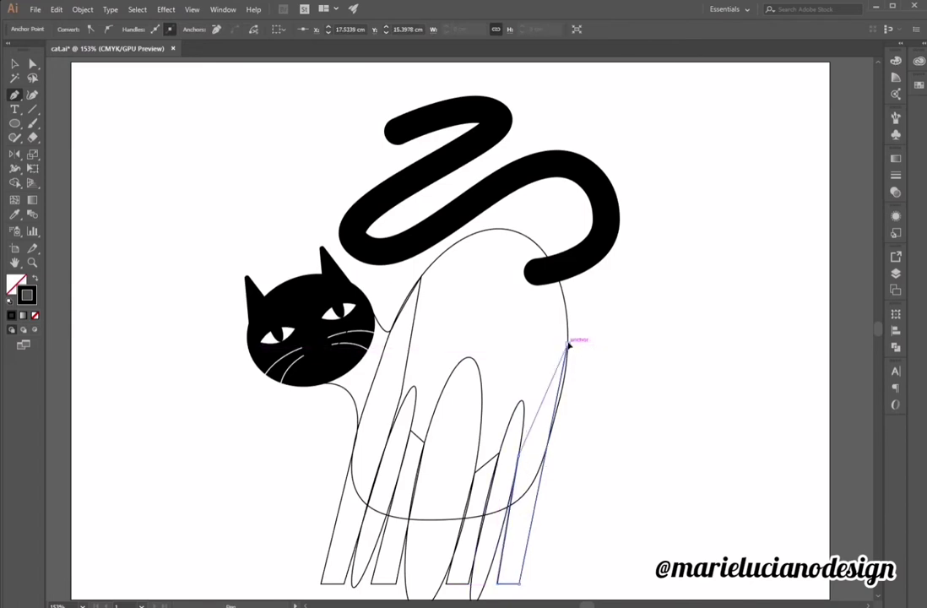
click(569, 345)
click(15, 63)
click(669, 394)
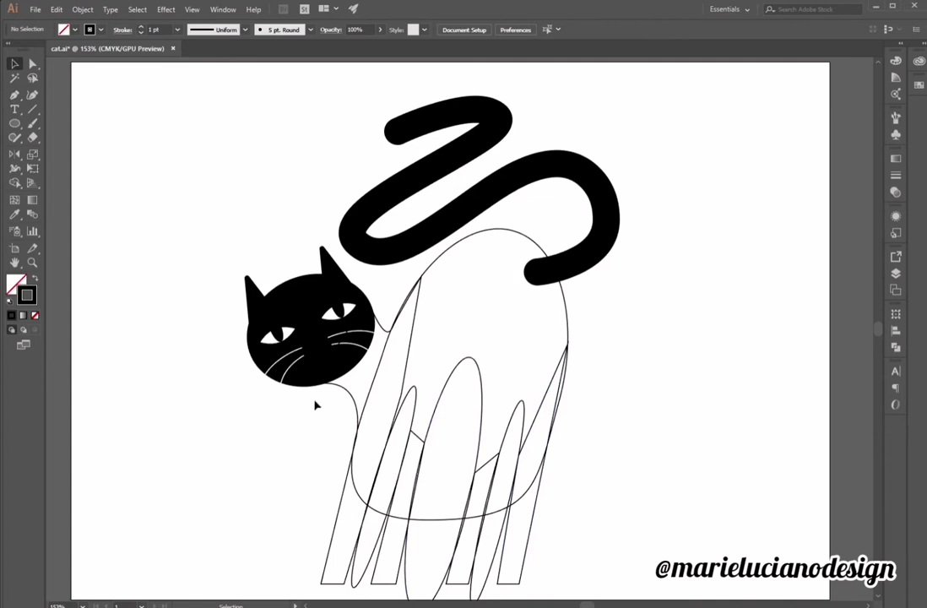
Fill the body, neck and all four leg shapes with black, leaving the three ellipses between the legs unfilled.
drag(331, 487, 606, 422)
drag(584, 401, 590, 481)
shift+click(420, 382)
shift+click(468, 356)
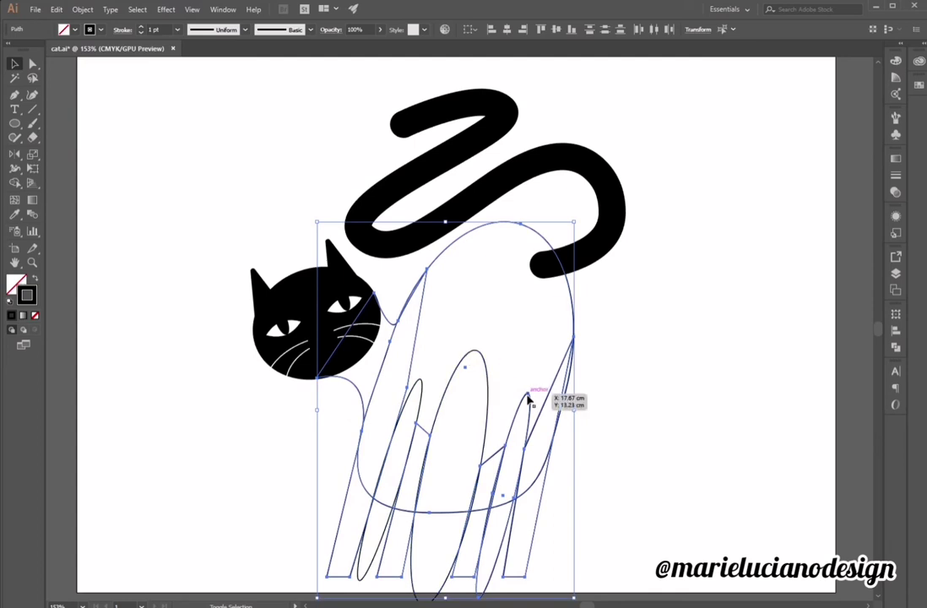
shift+click(527, 395)
drag(32, 294, 16, 283)
click(203, 433)
Bring the three ellipses between the legs to the front and give them the default white fill and black stroke.
click(369, 574)
shift+click(420, 583)
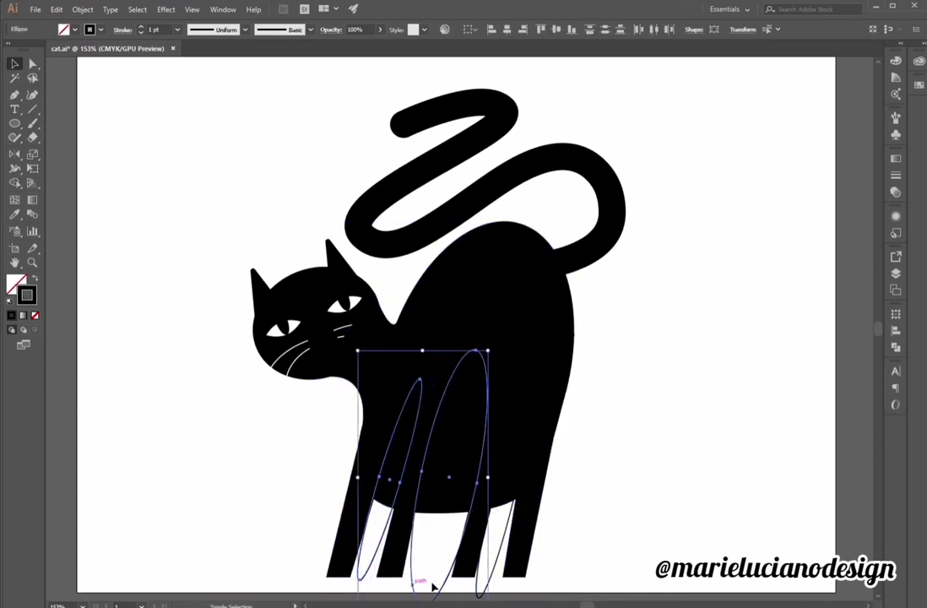
shift+click(481, 584)
shift+click(502, 526)
right_click(501, 525)
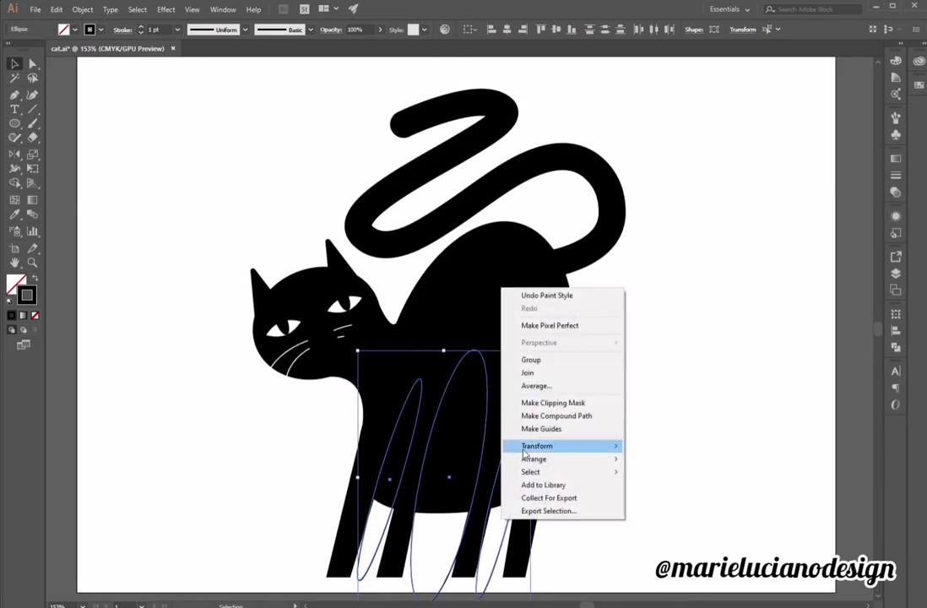
click(647, 457)
click(8, 302)
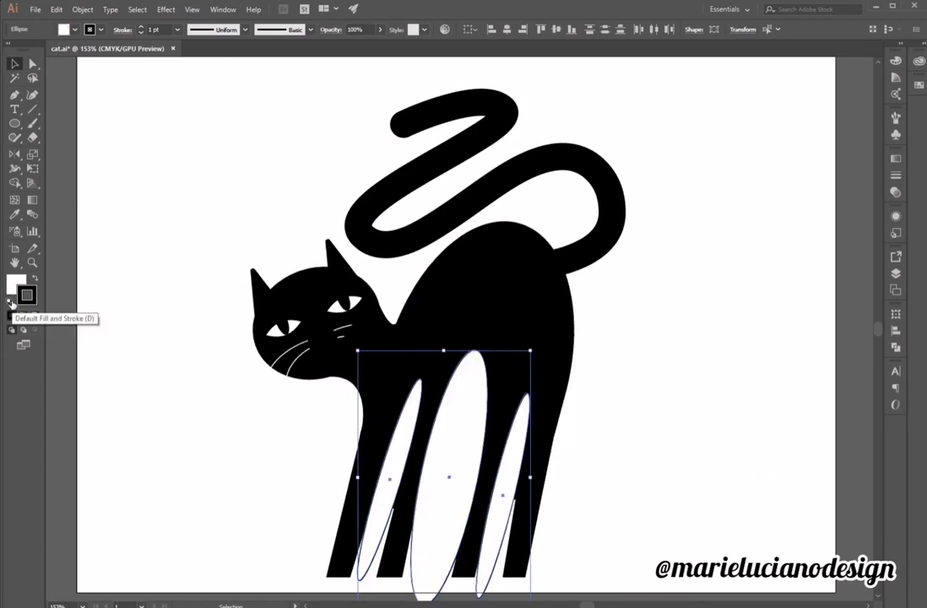
click(121, 366)
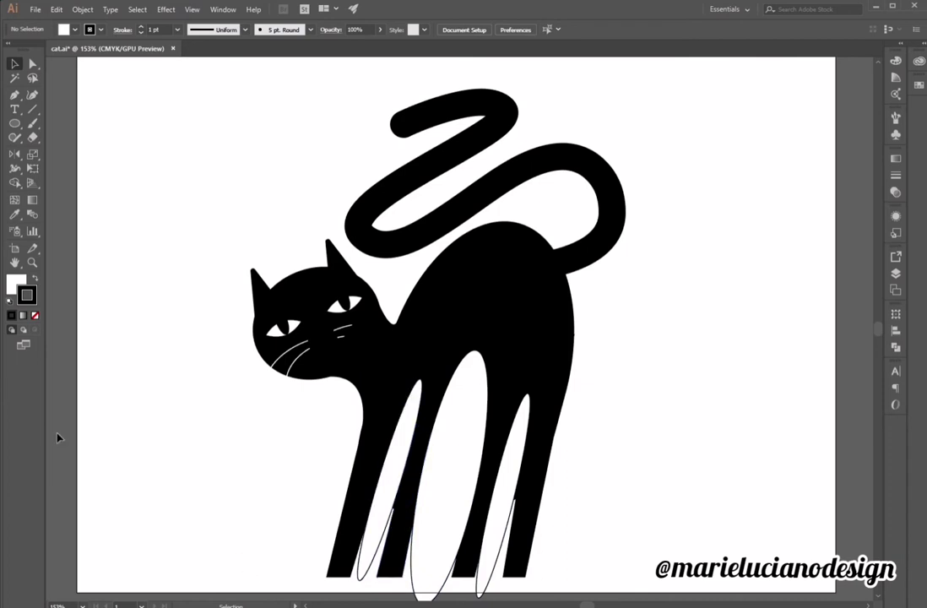
Bring the grouped cat head to the front so its whiskers sit above the neck.
click(32, 262)
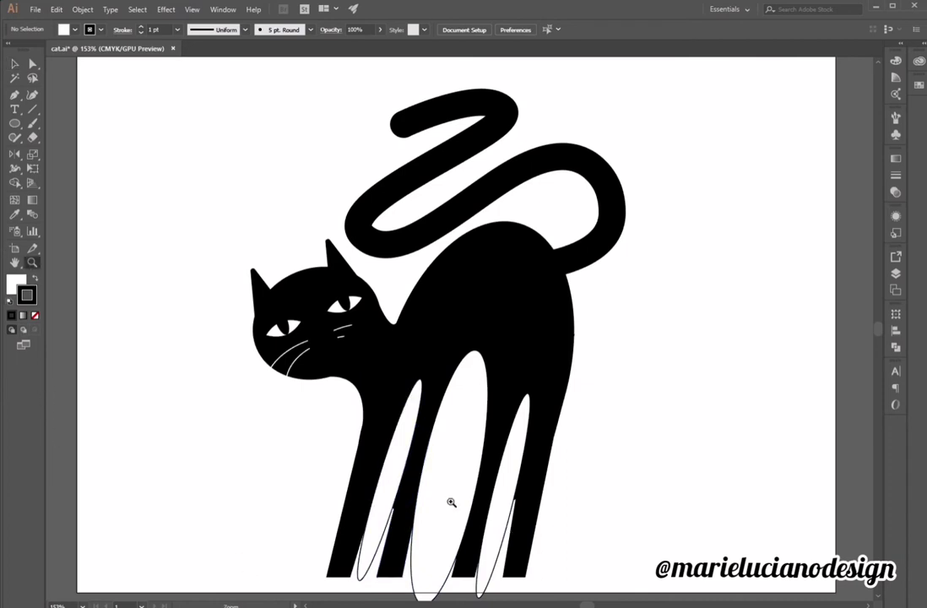
click(17, 65)
click(311, 321)
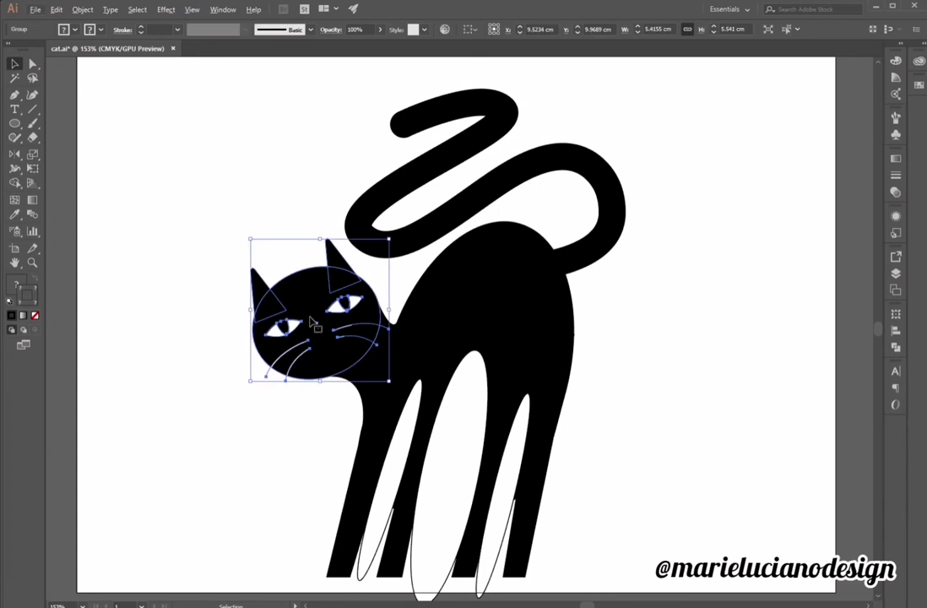
right_click(311, 321)
mouse_move(364, 433)
click(473, 432)
click(232, 414)
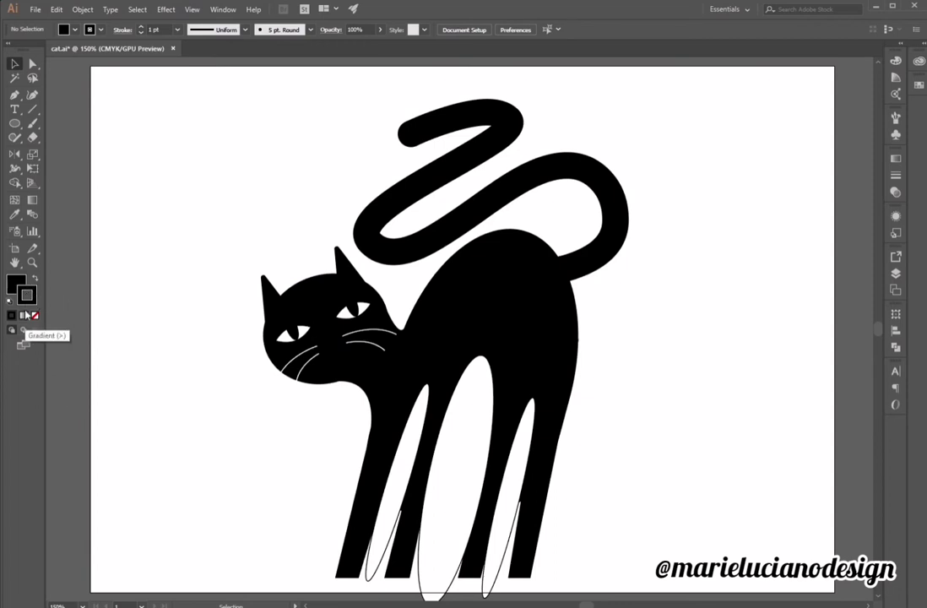
Widen the left ellipse slightly on its right side to cover the notch at the second front leg.
click(33, 263)
click(430, 470)
click(514, 404)
click(514, 404)
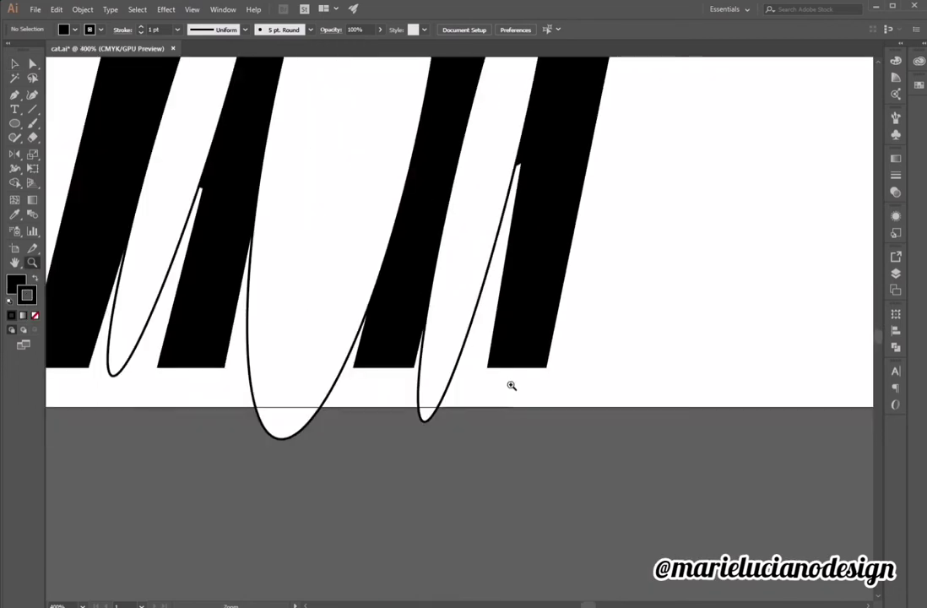
drag(483, 286, 571, 495)
click(14, 63)
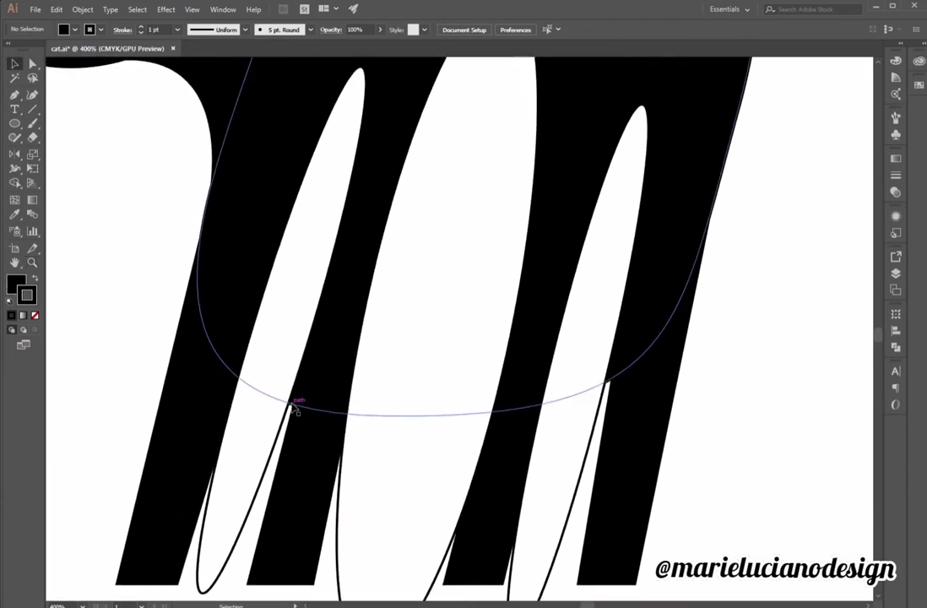
click(304, 414)
click(310, 336)
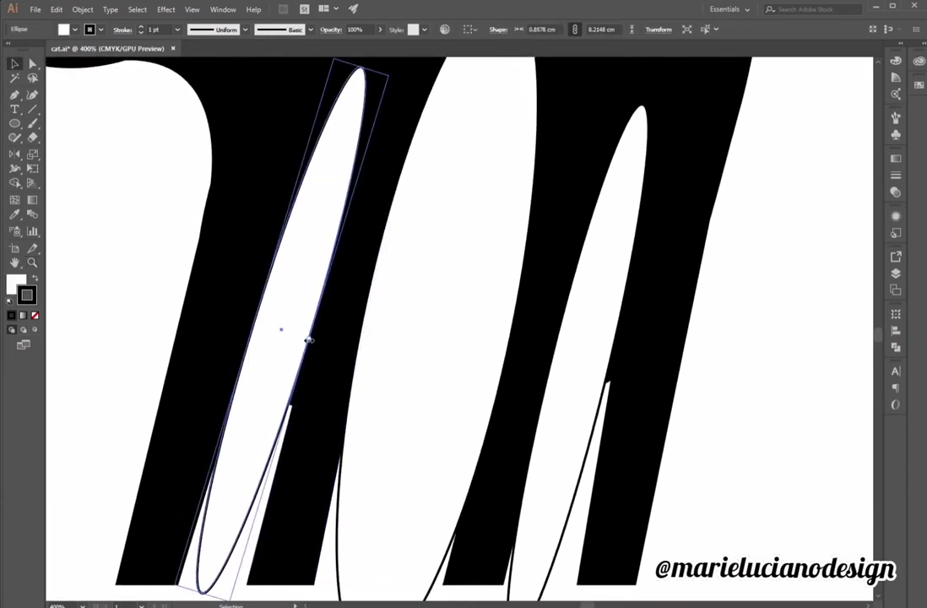
drag(310, 337, 315, 341)
click(851, 508)
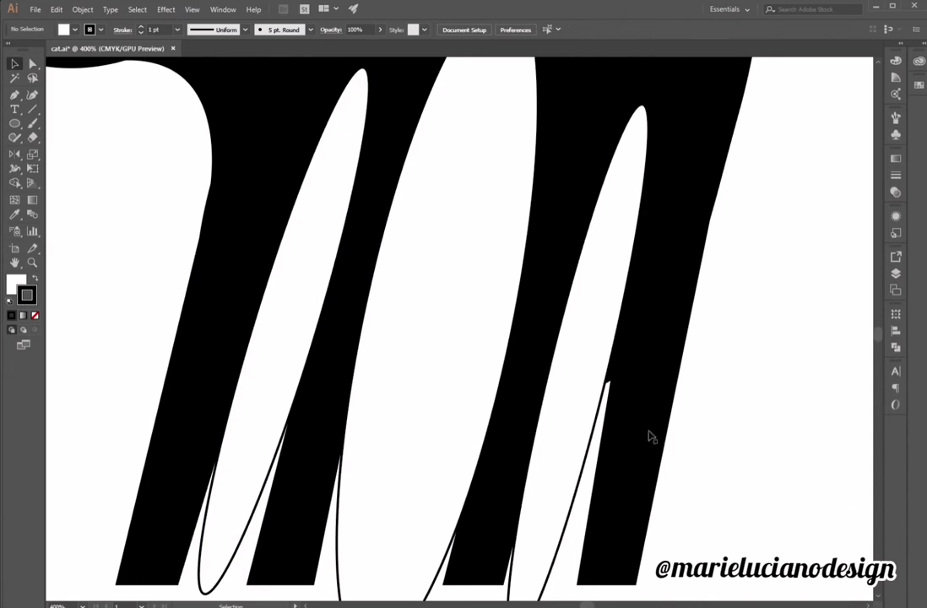
Shift the right ellipse slightly right over the rear leg's notch and narrow the middle ellipse to about 2.14 cm wide.
click(608, 380)
drag(608, 380, 612, 381)
click(758, 447)
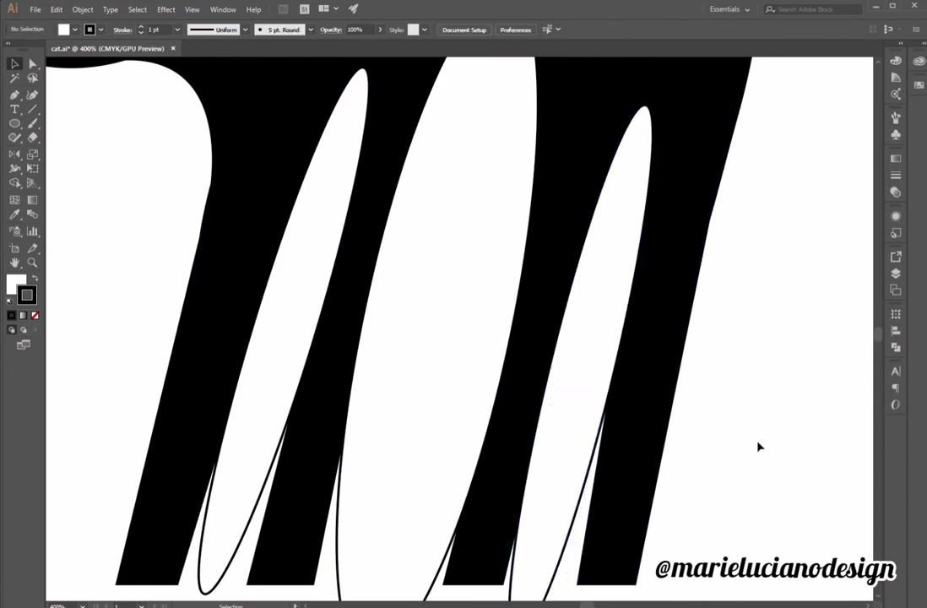
click(421, 455)
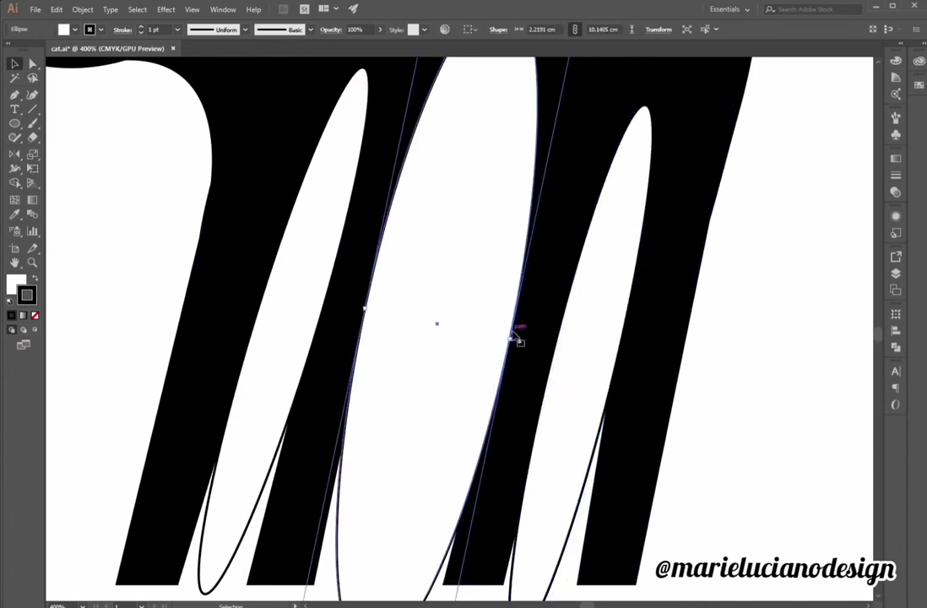
mouse_move(518, 335)
mouse_down()
mouse_move(499, 339)
mouse_move(506, 340)
mouse_up()
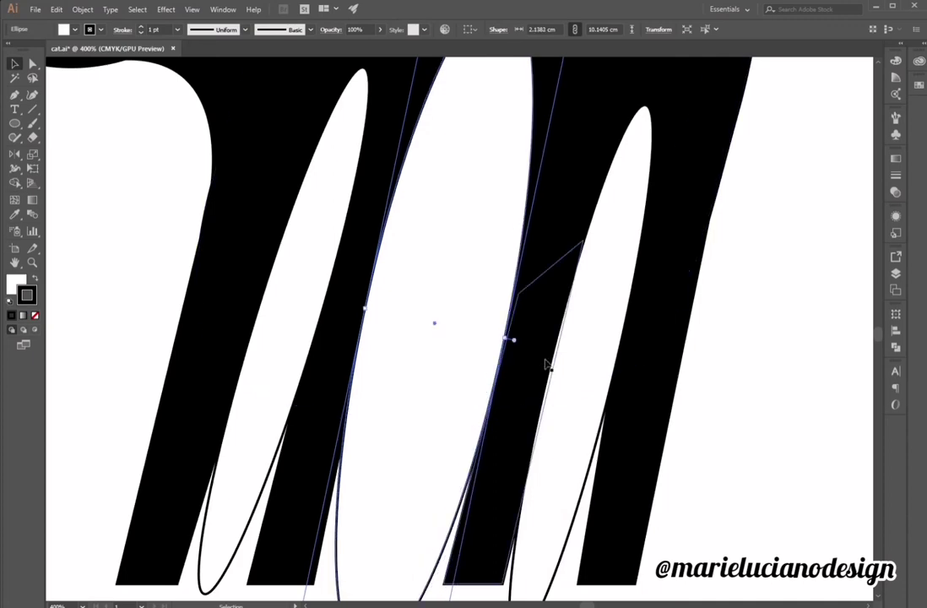
click(711, 446)
Merge the neck, body and four leg regions into one shape with Shape Builder, leaving out the three ellipses between the legs.
click(32, 263)
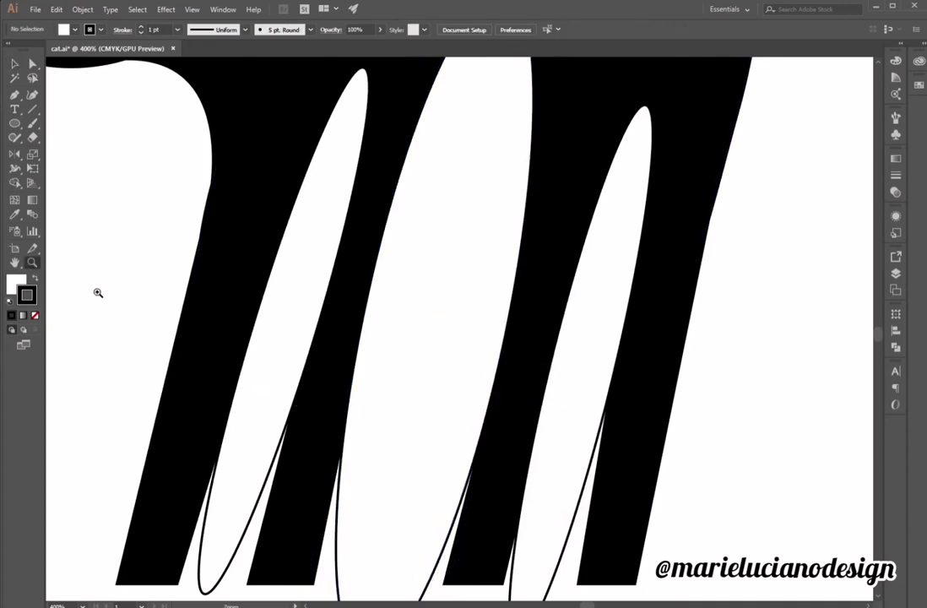
alt+click(263, 329)
alt+click(263, 329)
drag(584, 270, 360, 391)
alt+click(364, 392)
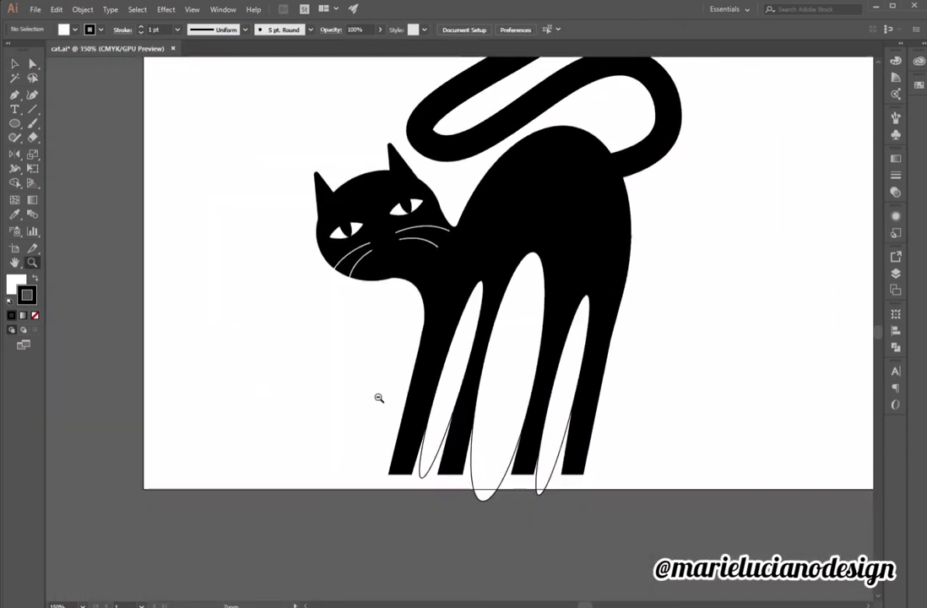
click(14, 65)
drag(201, 533, 607, 463)
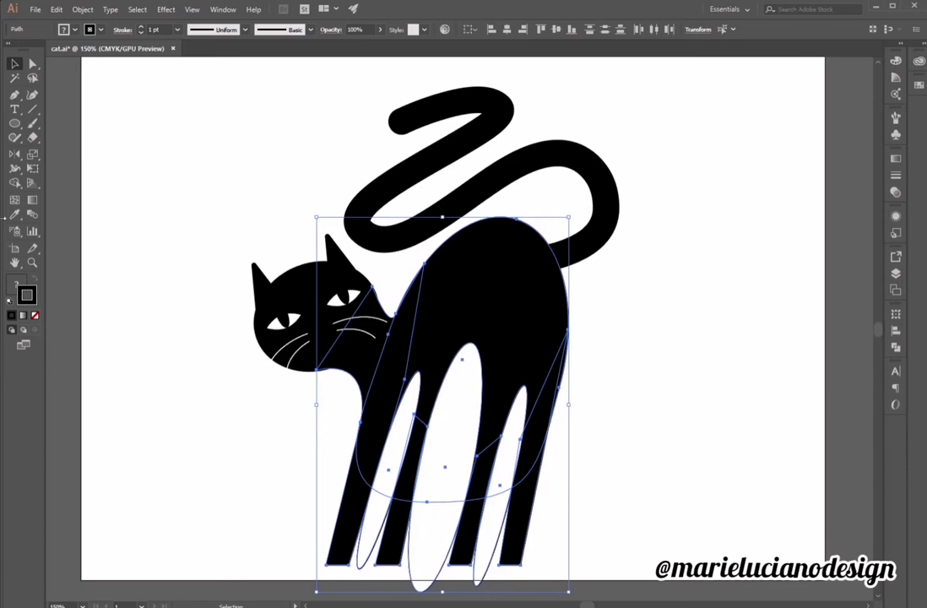
click(15, 183)
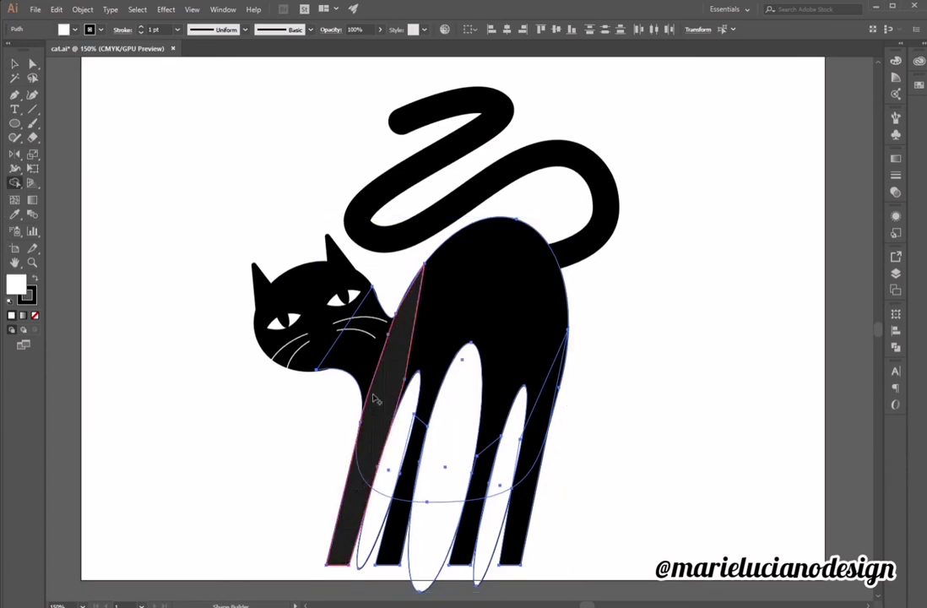
mouse_move(376, 399)
mouse_down()
mouse_move(373, 372)
mouse_move(428, 349)
mouse_up()
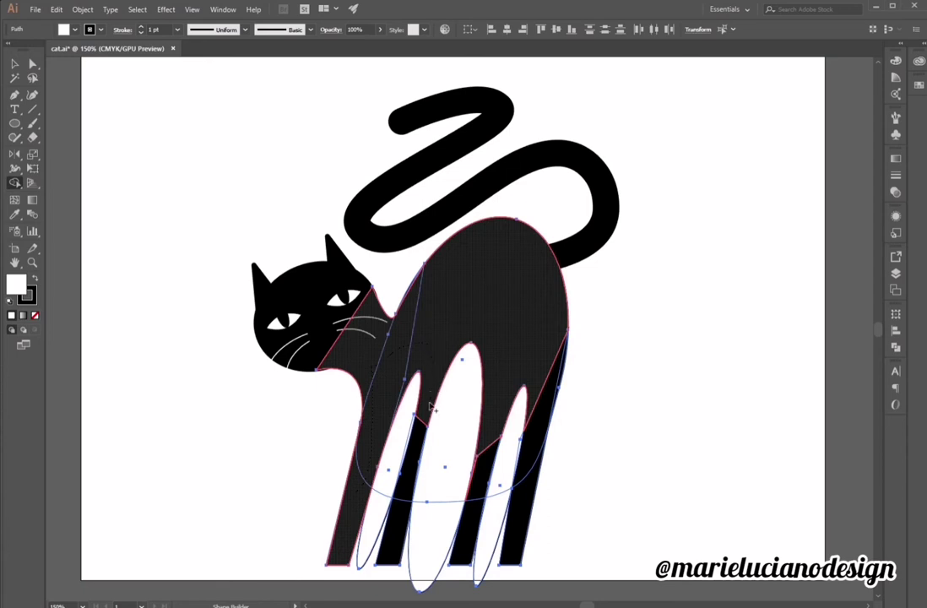
drag(429, 404, 395, 511)
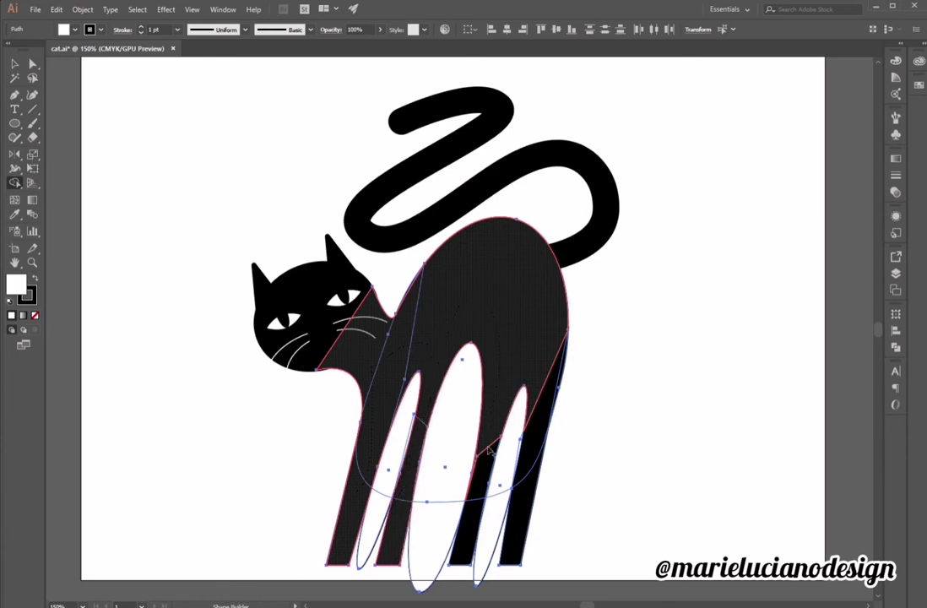
drag(490, 450, 478, 494)
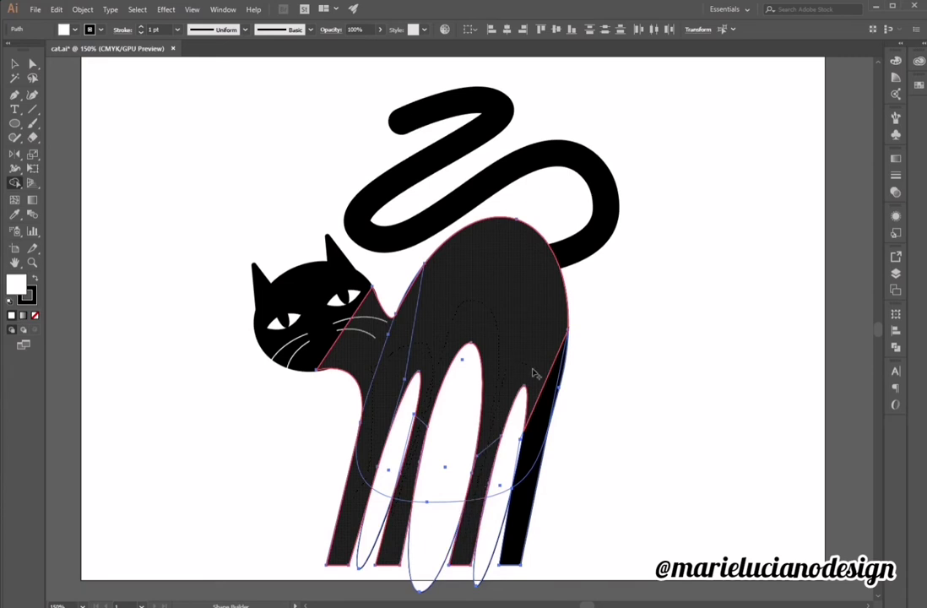
drag(533, 372, 531, 488)
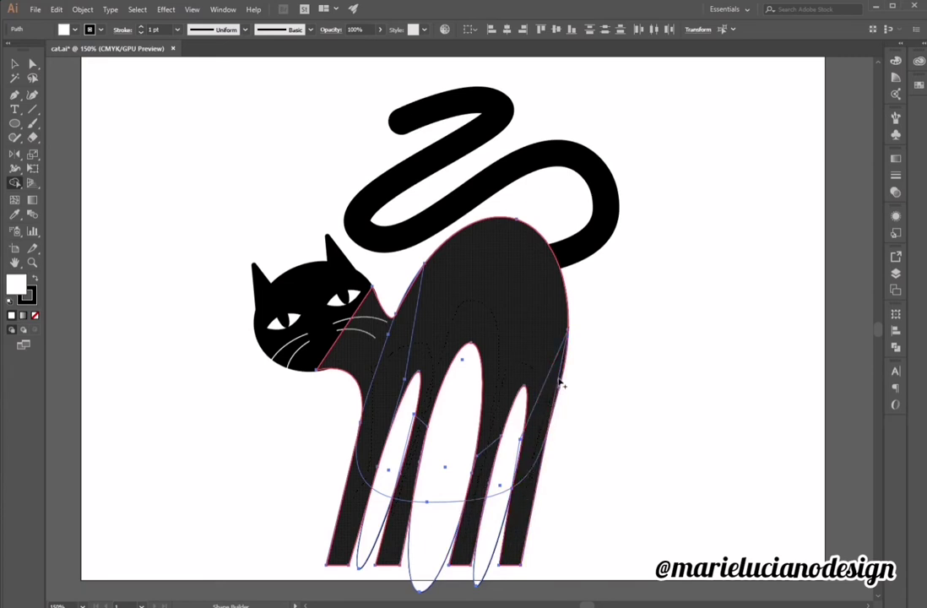
drag(561, 384, 561, 384)
click(15, 64)
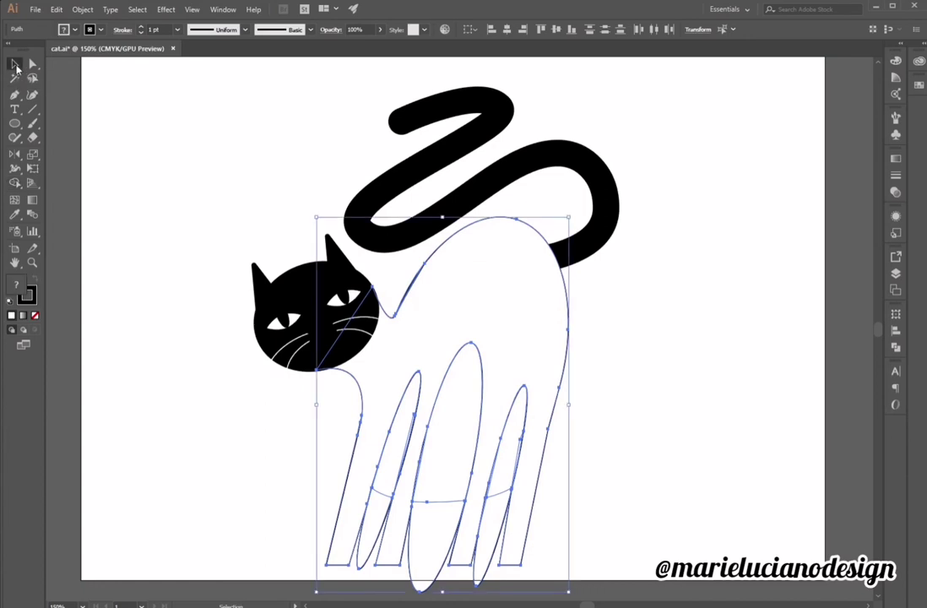
click(14, 183)
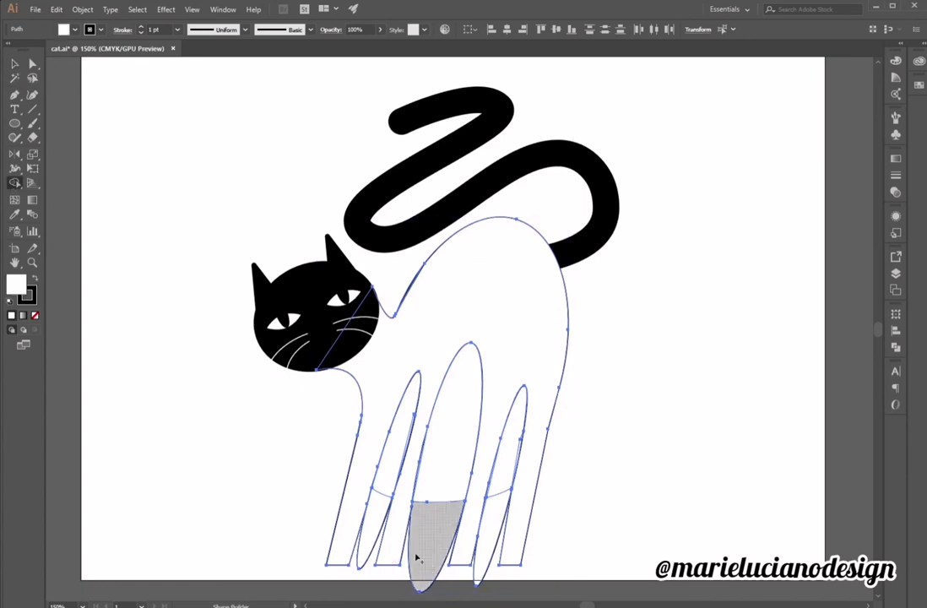
Remove the three ellipse cut-outs between the legs with Shape Builder and send the merged body behind the tail.
drag(393, 463, 375, 542)
drag(445, 418, 430, 564)
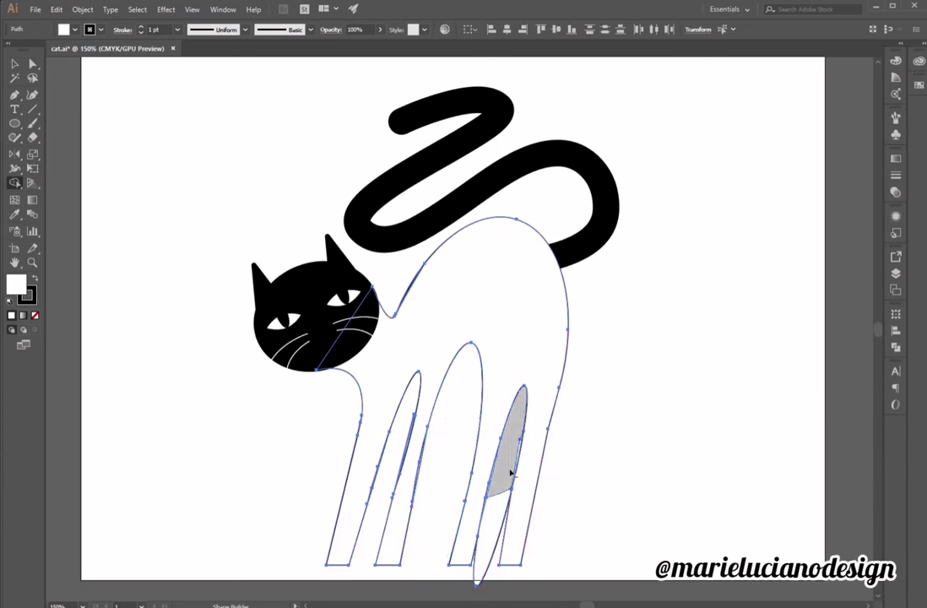
drag(510, 473, 486, 568)
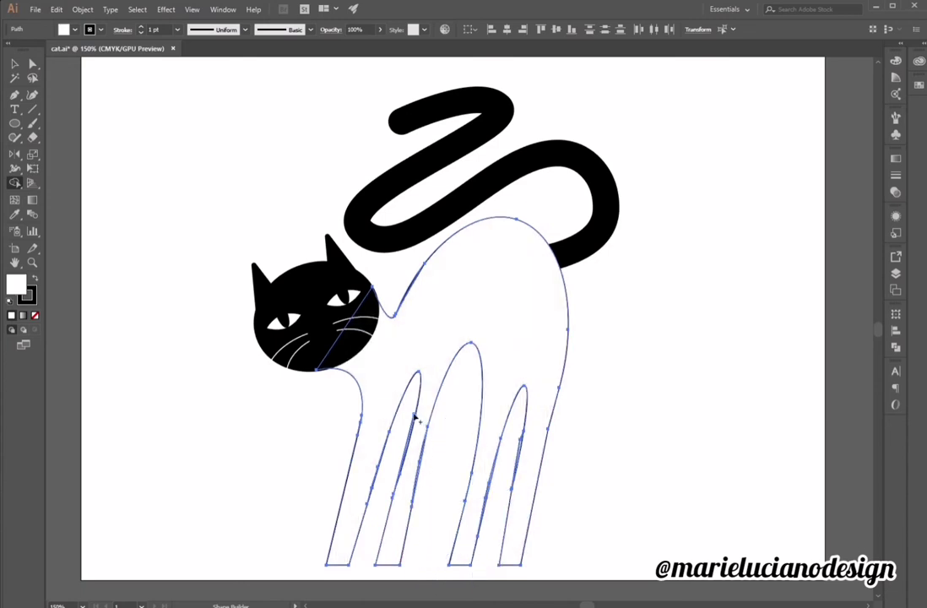
key(ctrl+shift+bracketleft)
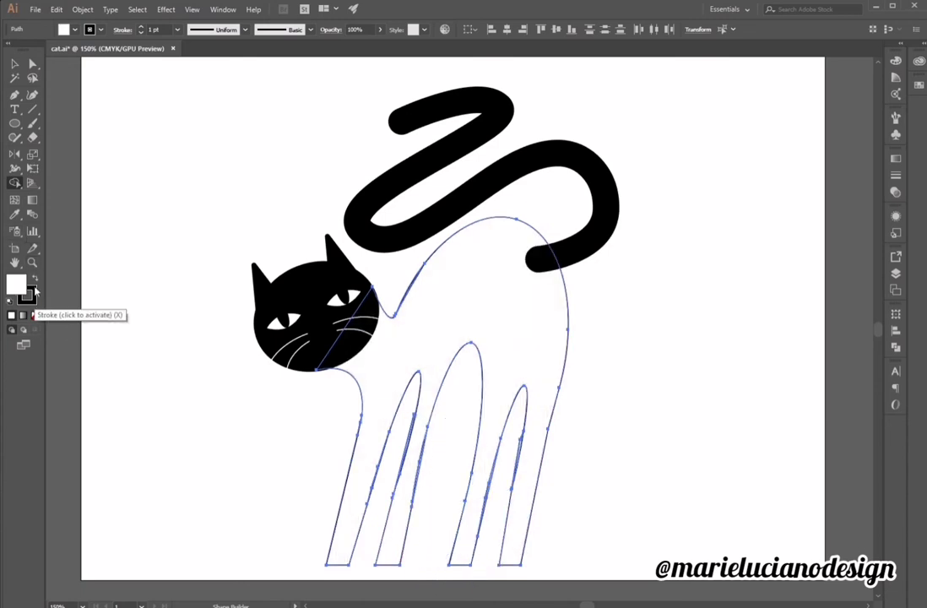
Set the body's fill to none and merge the thin slivers along the front leg's edges into it with Shape Builder.
drag(36, 292, 21, 283)
click(33, 264)
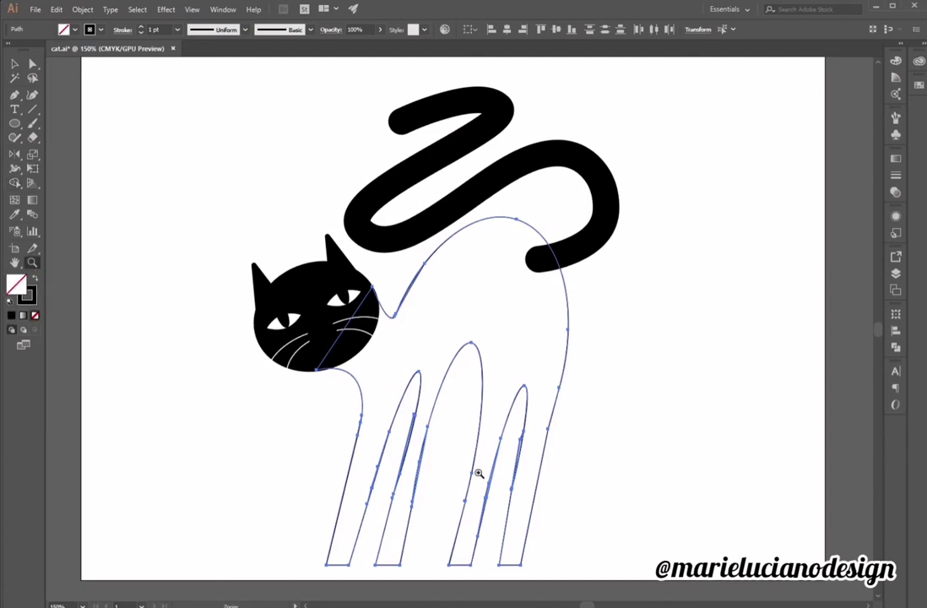
click(486, 475)
click(391, 343)
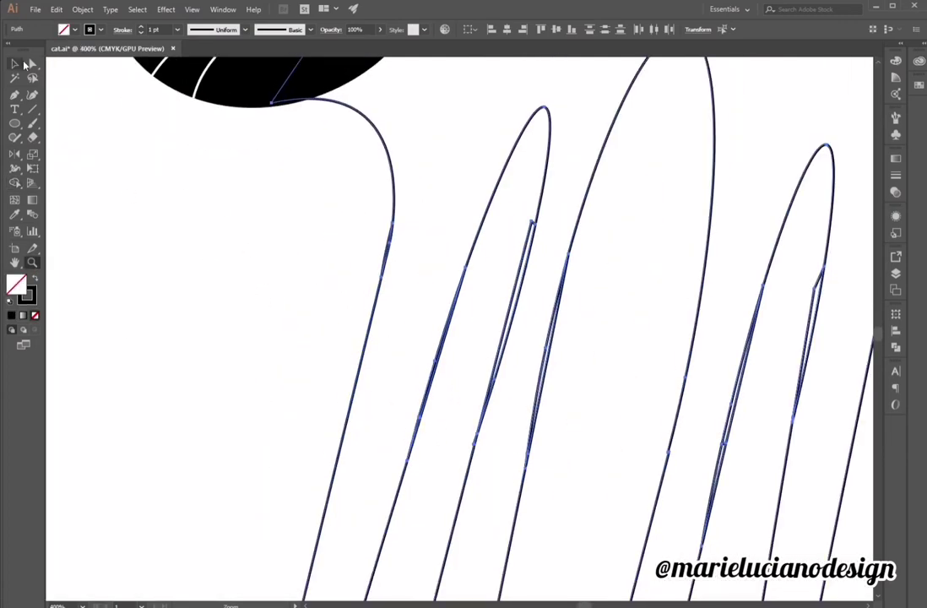
click(15, 183)
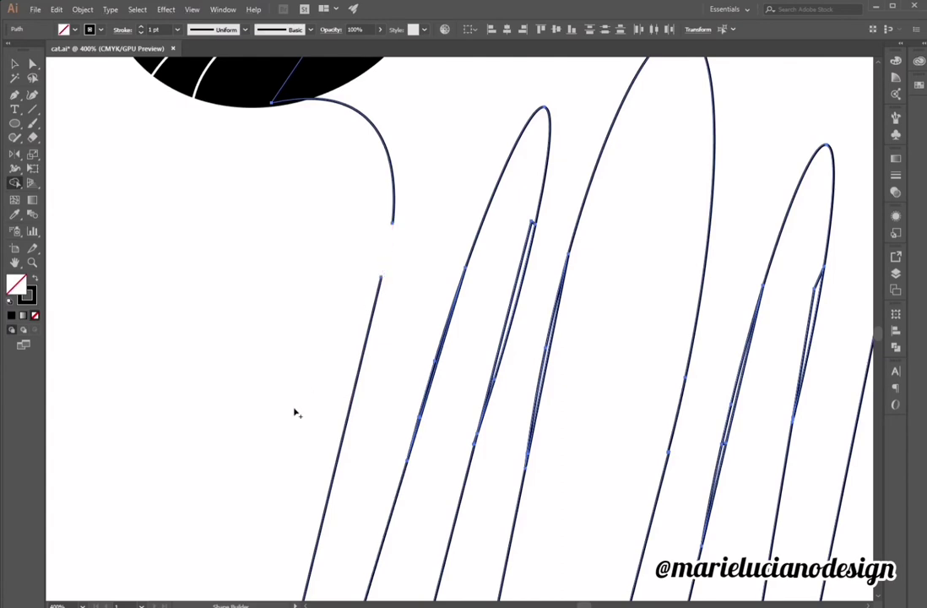
key(ctrl+j)
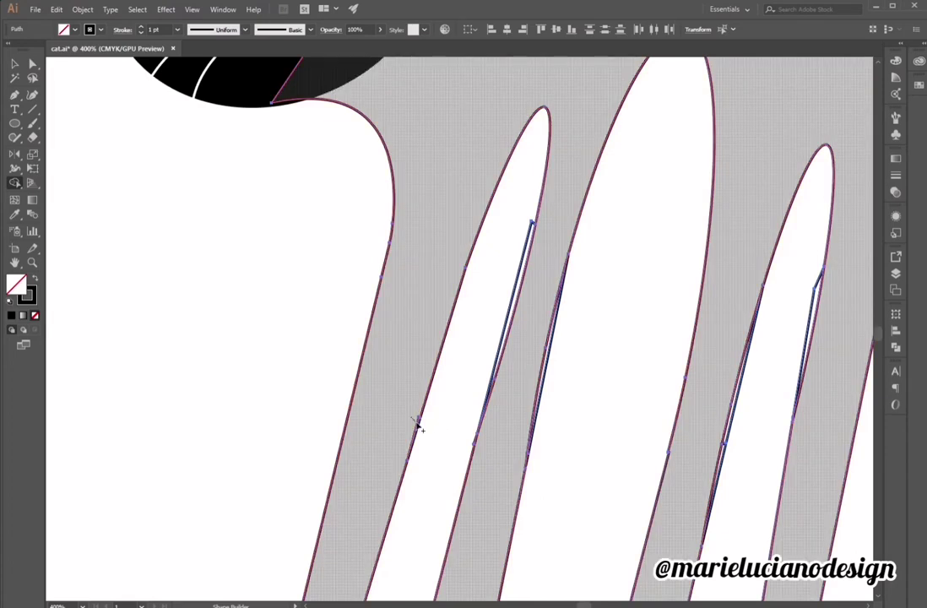
drag(414, 426, 419, 423)
Merge the remaining slivers along the second front leg and the two rear legs into the body with Shape Builder.
drag(387, 534, 366, 337)
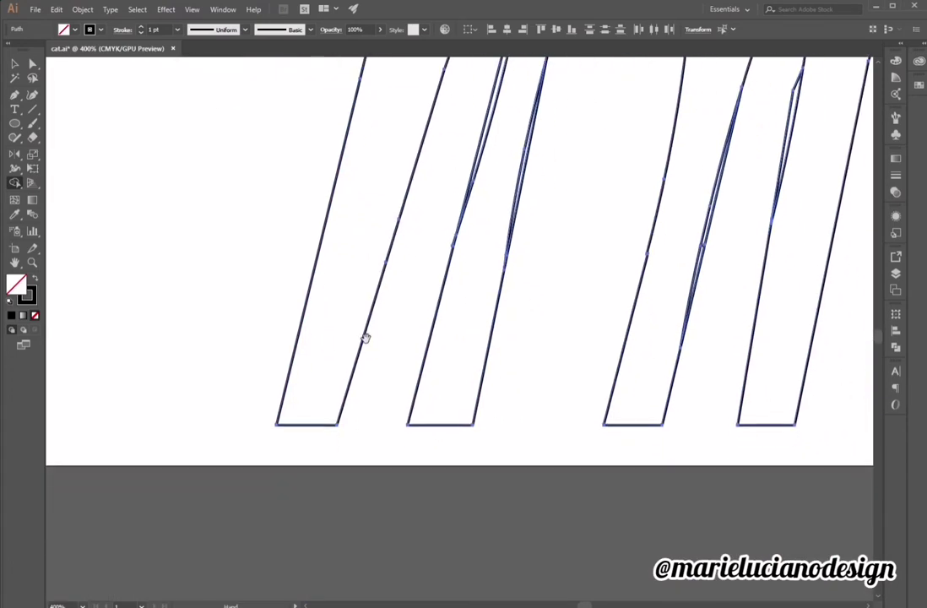
drag(424, 193, 371, 479)
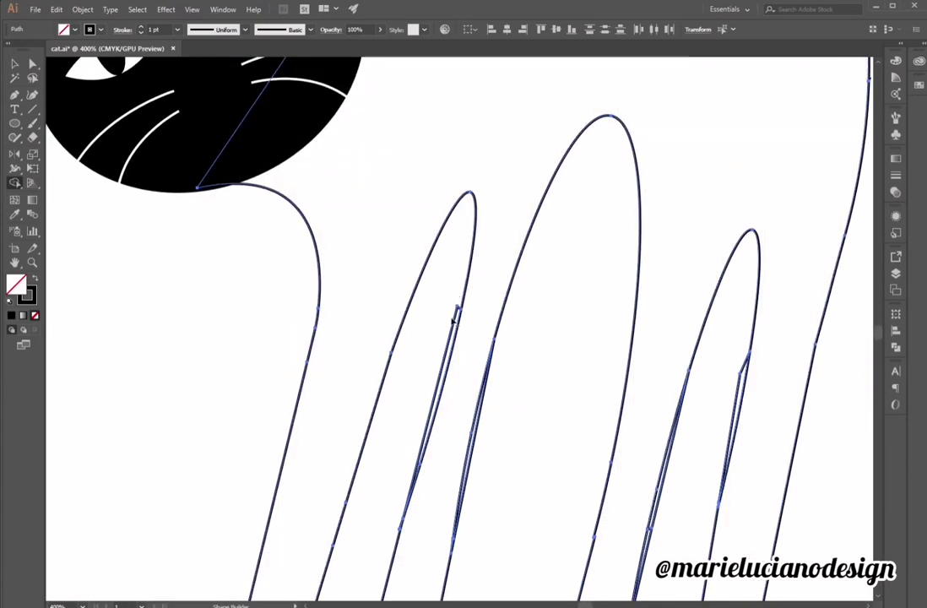
click(455, 314)
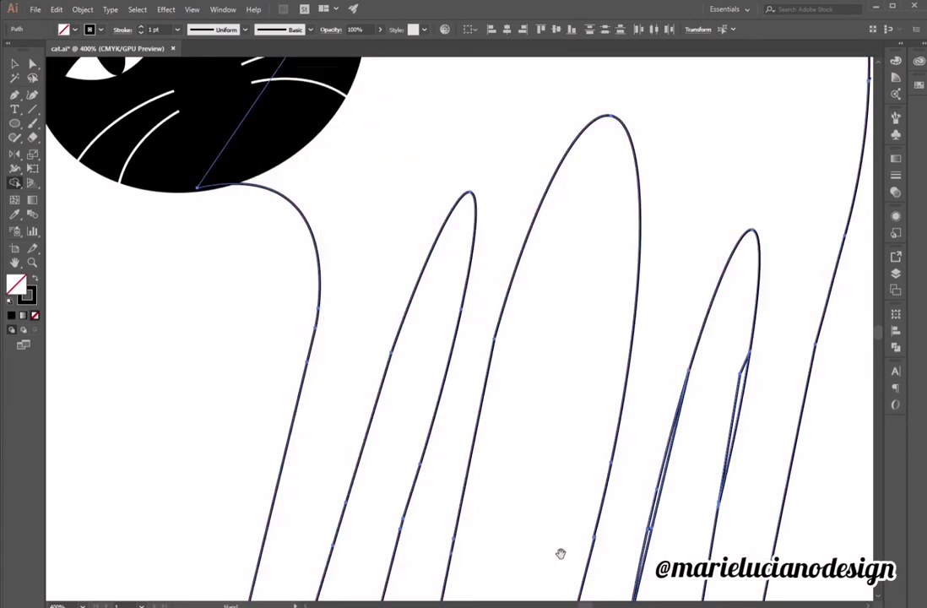
drag(561, 554, 447, 364)
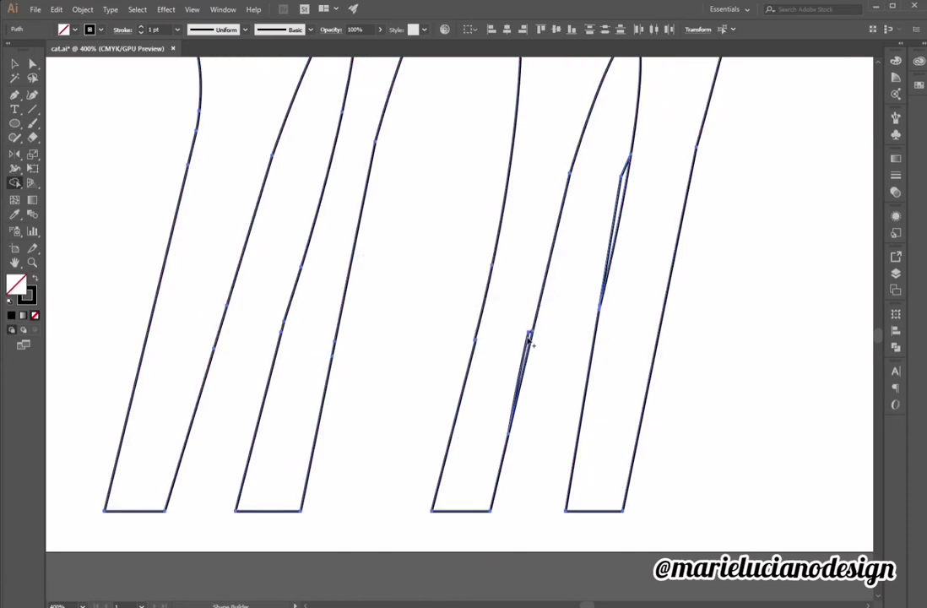
drag(523, 327, 510, 396)
drag(619, 155, 636, 223)
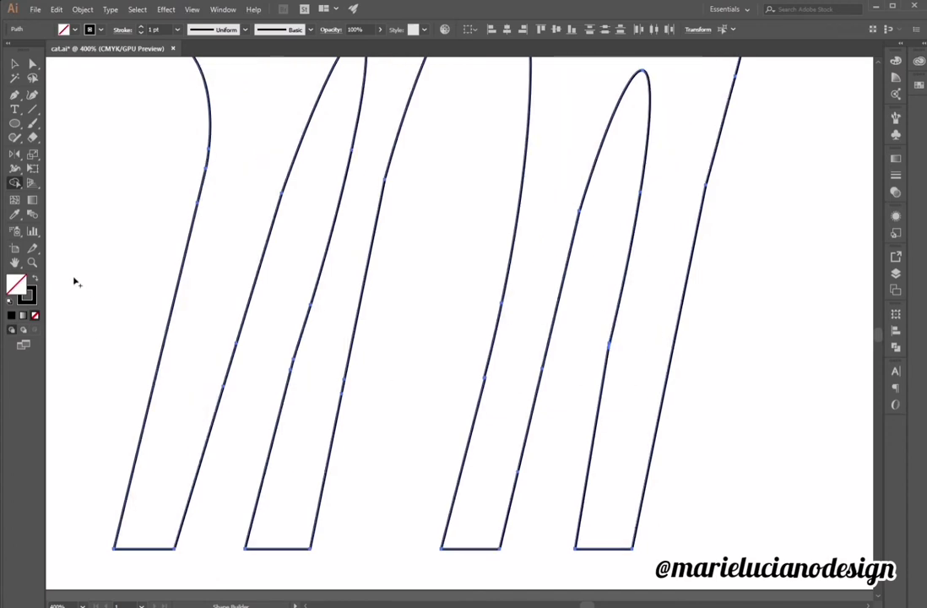
Move the merged body aside to check it for loose pieces and undo the move.
click(32, 262)
click(435, 352)
alt+click(436, 351)
alt+click(436, 351)
alt+click(436, 351)
alt+click(436, 351)
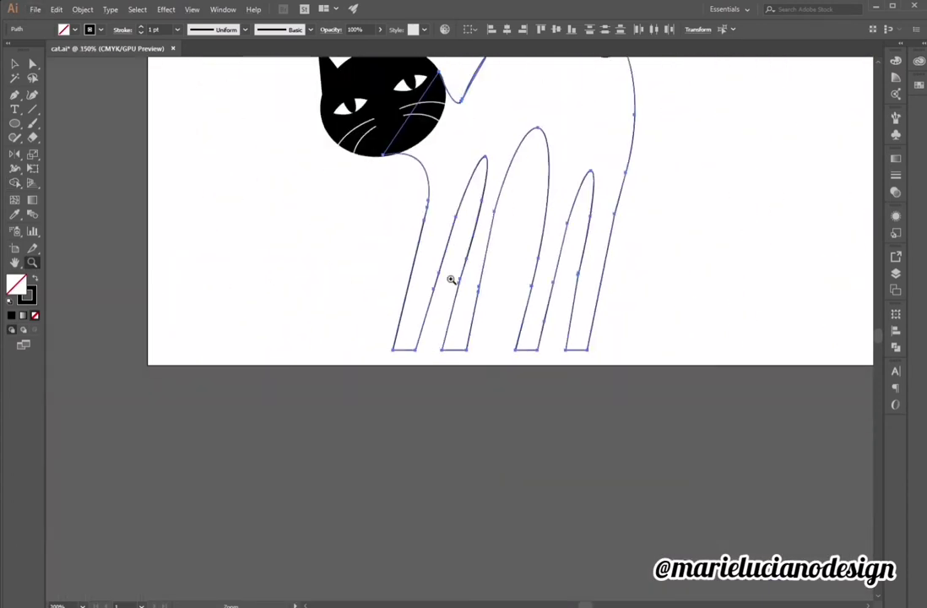
drag(451, 279, 437, 495)
click(14, 63)
click(249, 258)
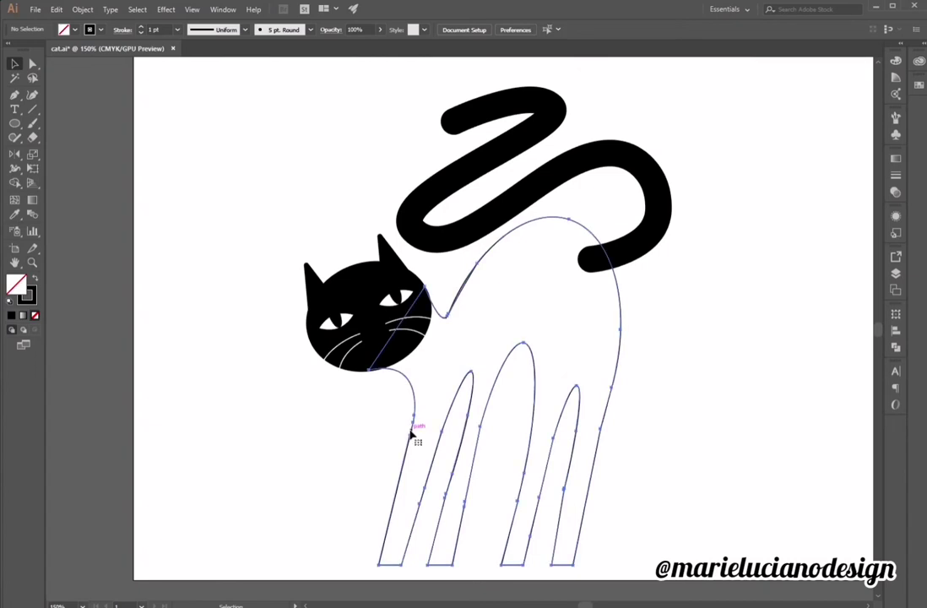
drag(404, 460, 189, 473)
key(ctrl+z)
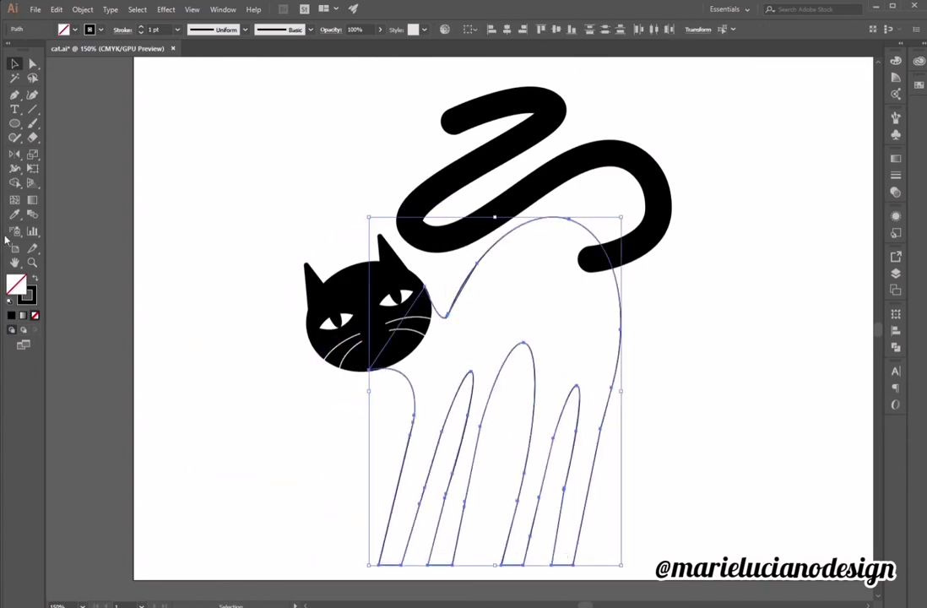
Merge the thin sliver where the neck meets the back into the body with Shape Builder.
click(14, 182)
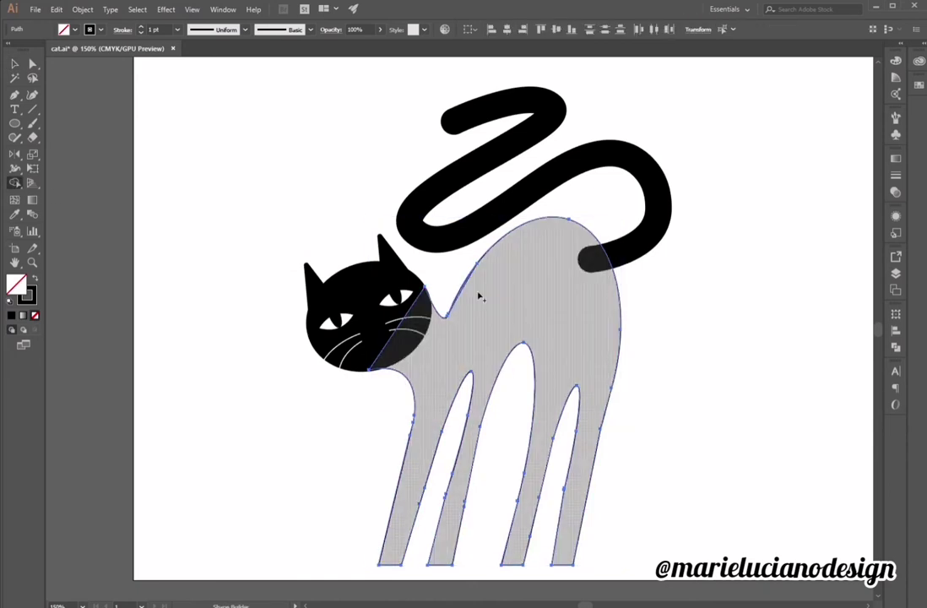
click(13, 66)
click(660, 331)
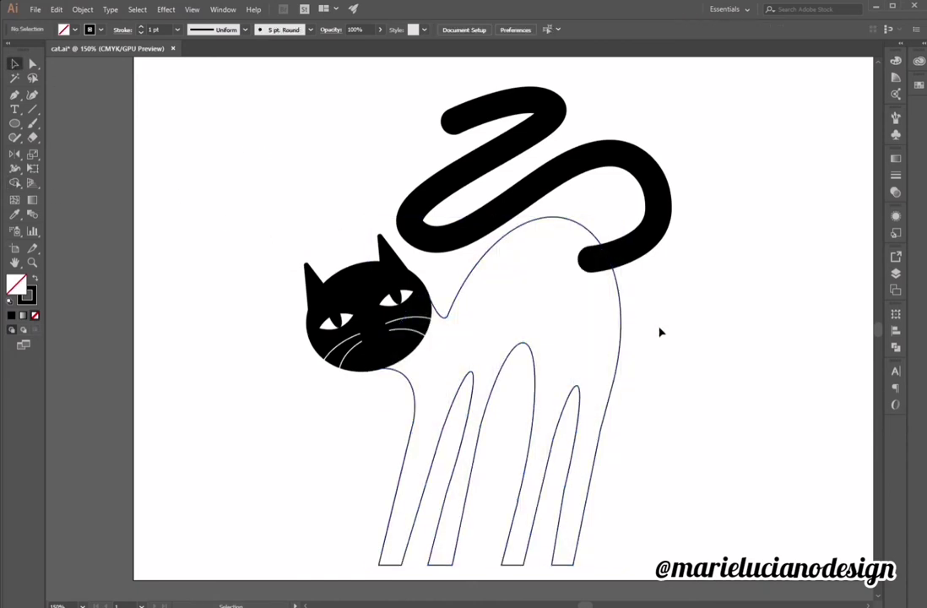
Check behind the body for stray pieces and delete any leftovers around the legs, keeping the body itself.
drag(536, 370, 710, 361)
key(ctrl+z)
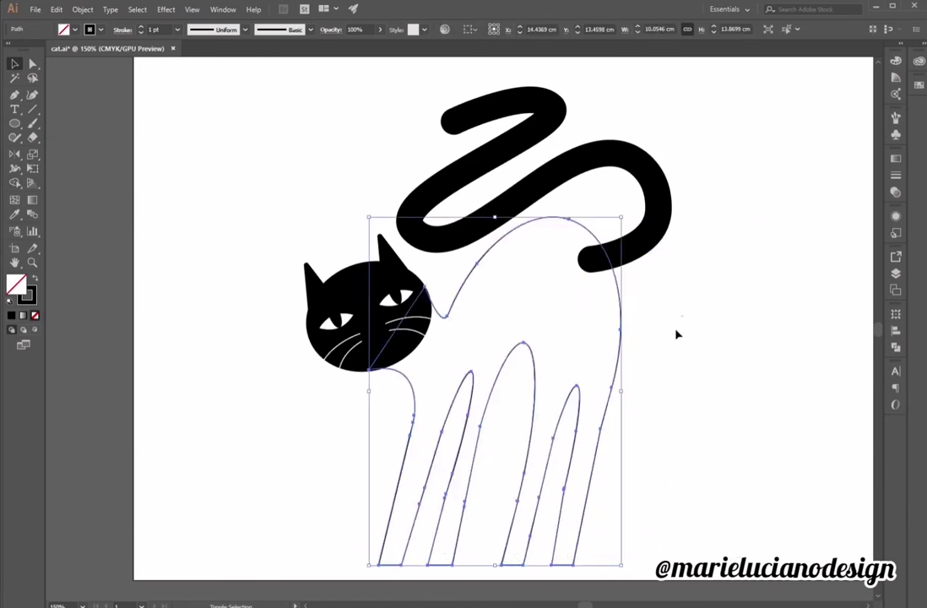
drag(683, 316, 518, 575)
key(Delete)
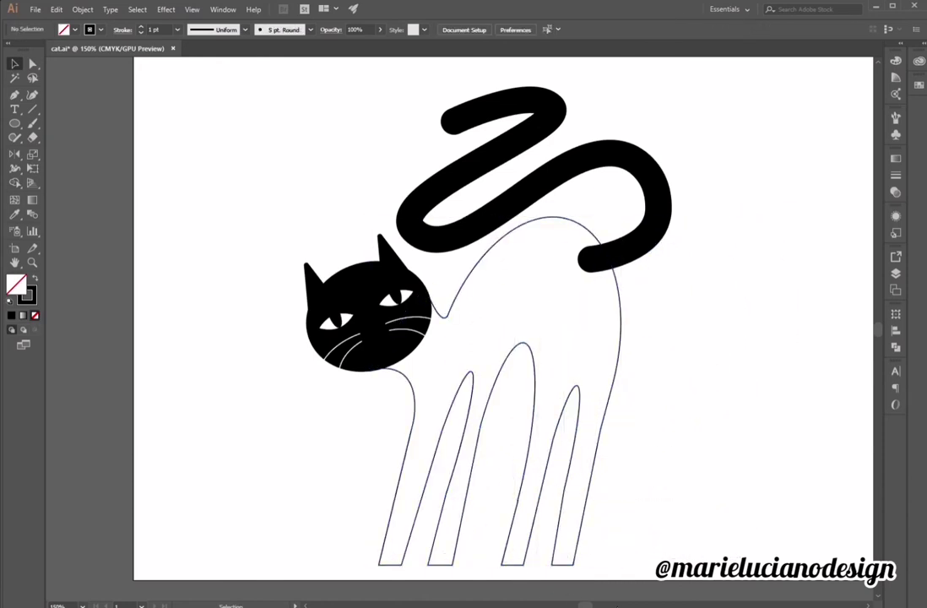
Fill the merged cat body with black.
click(474, 468)
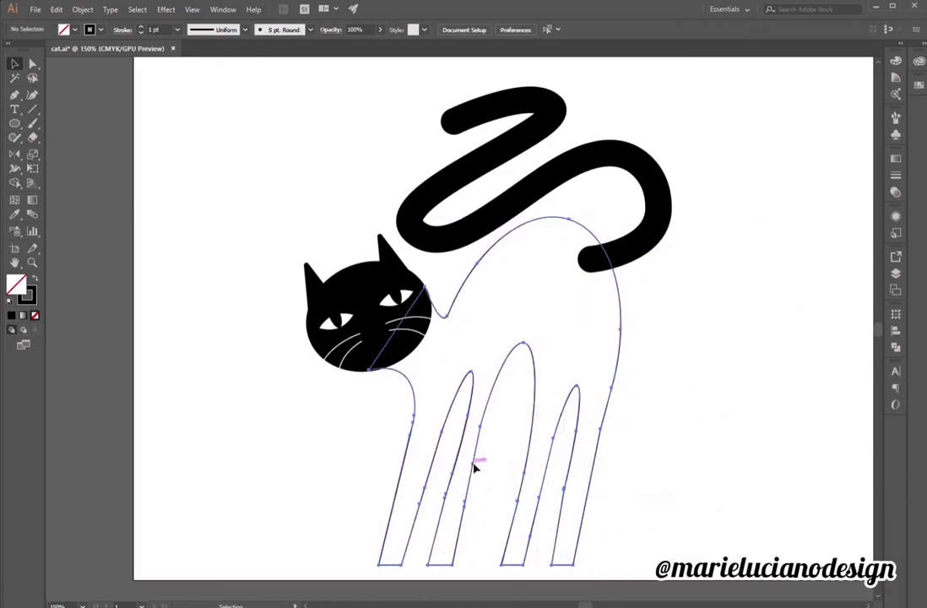
click(34, 278)
click(233, 472)
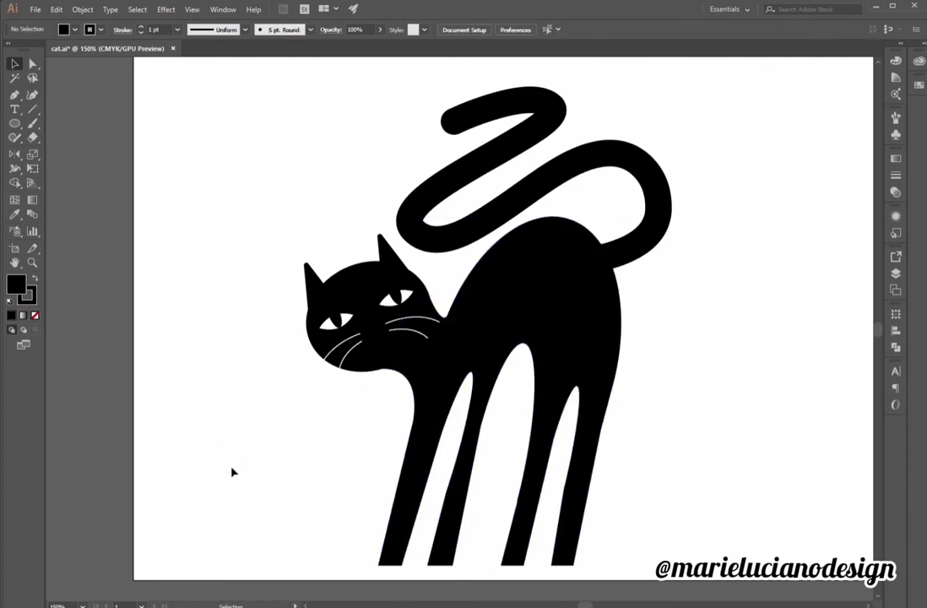
Delete the surplus anchor points along the left edge of the second front leg with the Delete Anchor Point tool.
click(32, 262)
click(597, 501)
click(453, 203)
drag(486, 368, 514, 290)
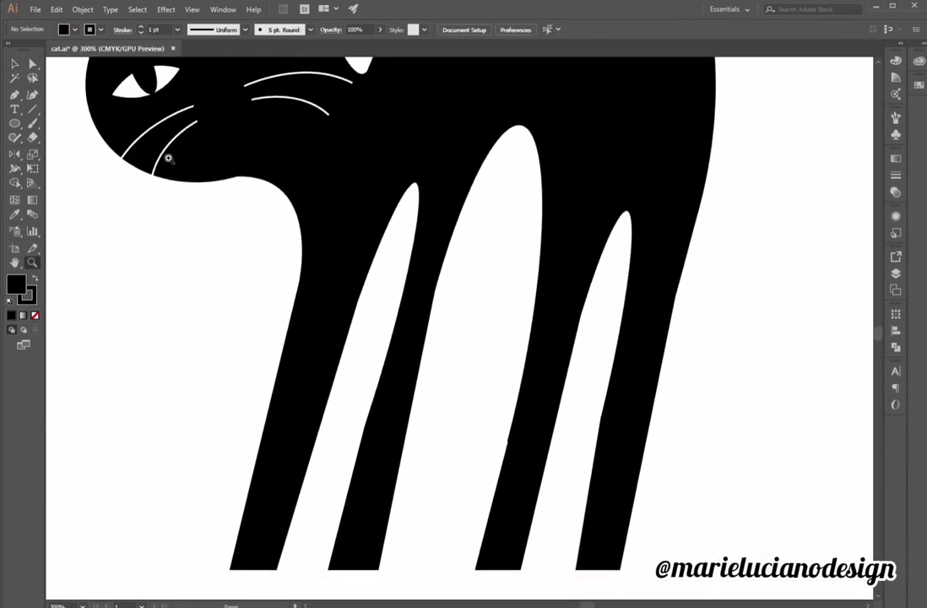
click(15, 64)
click(321, 244)
click(322, 246)
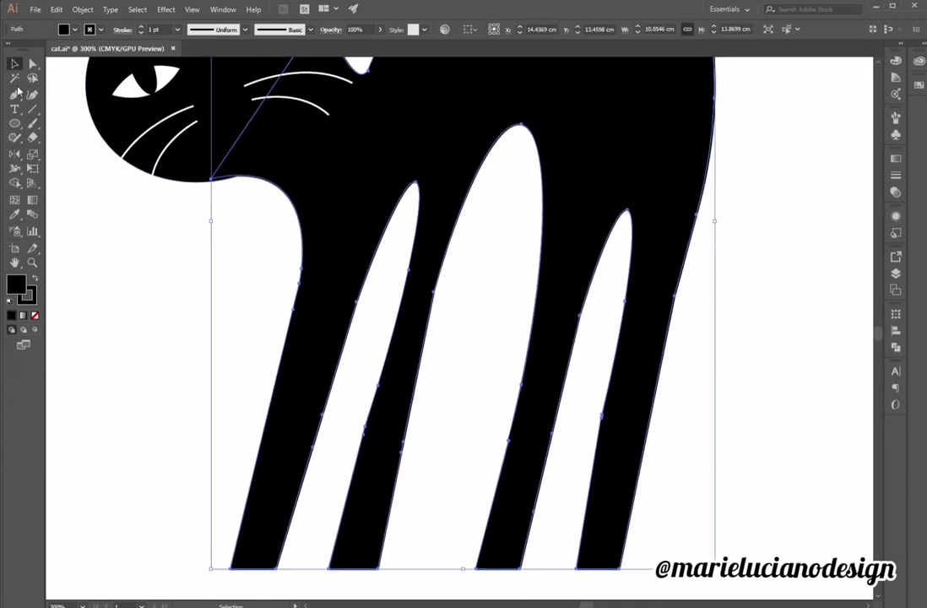
drag(14, 95, 59, 125)
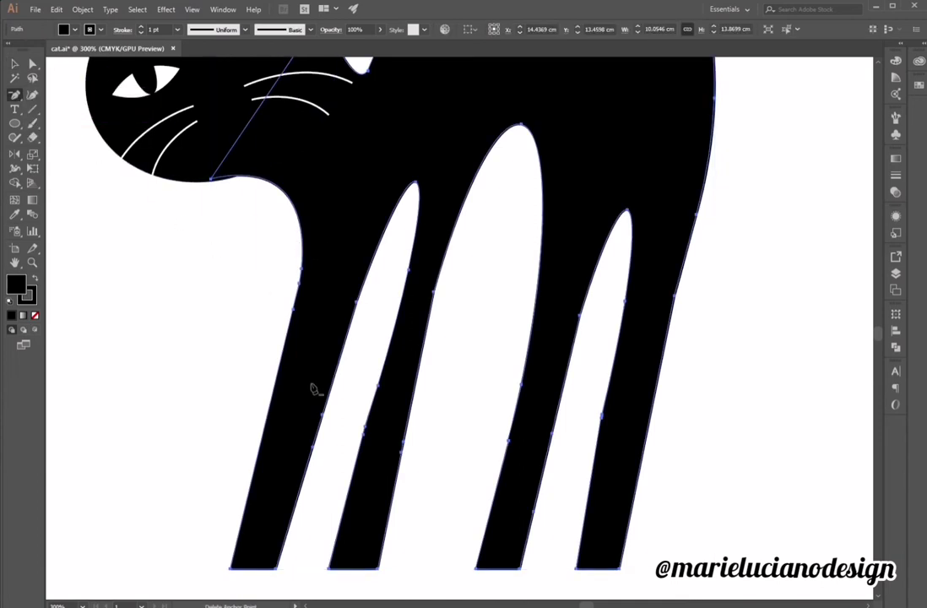
click(378, 386)
click(366, 427)
click(365, 436)
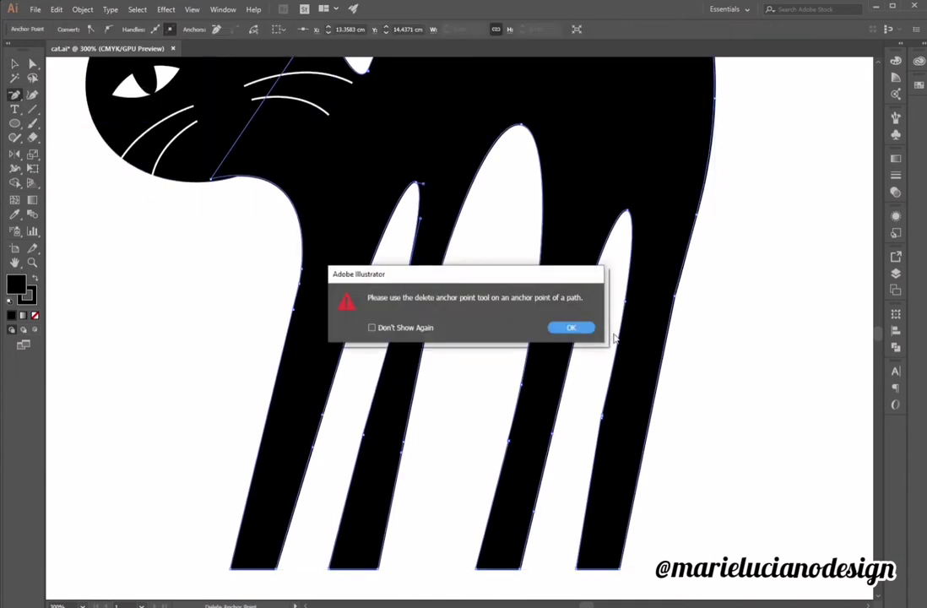
click(572, 327)
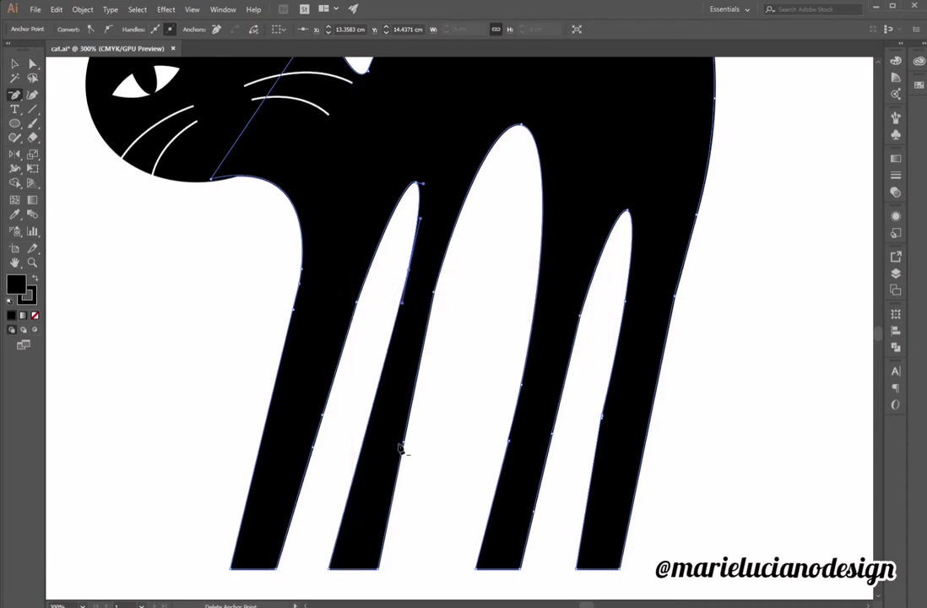
Delete the surplus anchor points low on both sides of the middle leg gap, undoing the removal that distorts its arch.
click(434, 293)
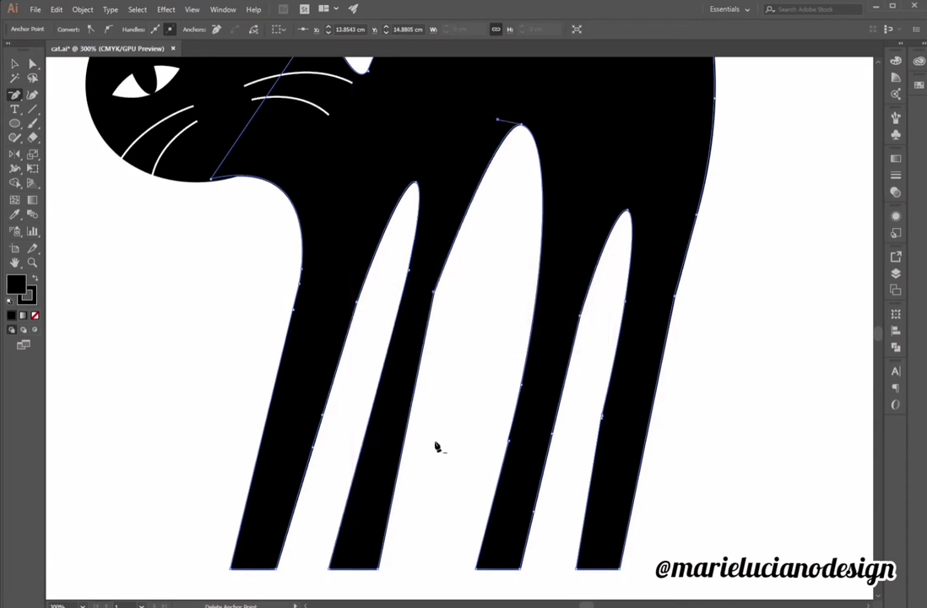
key(ctrl+z)
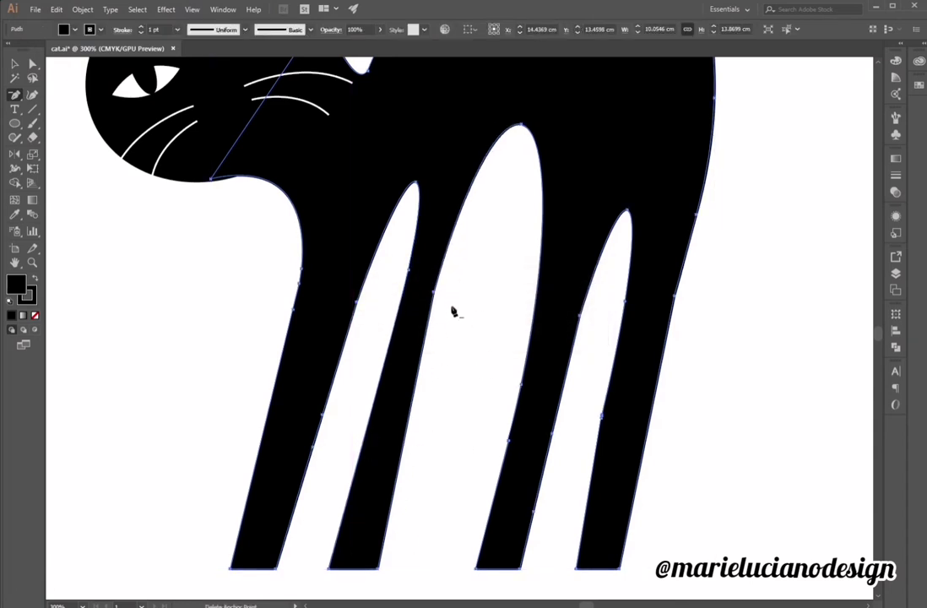
click(511, 441)
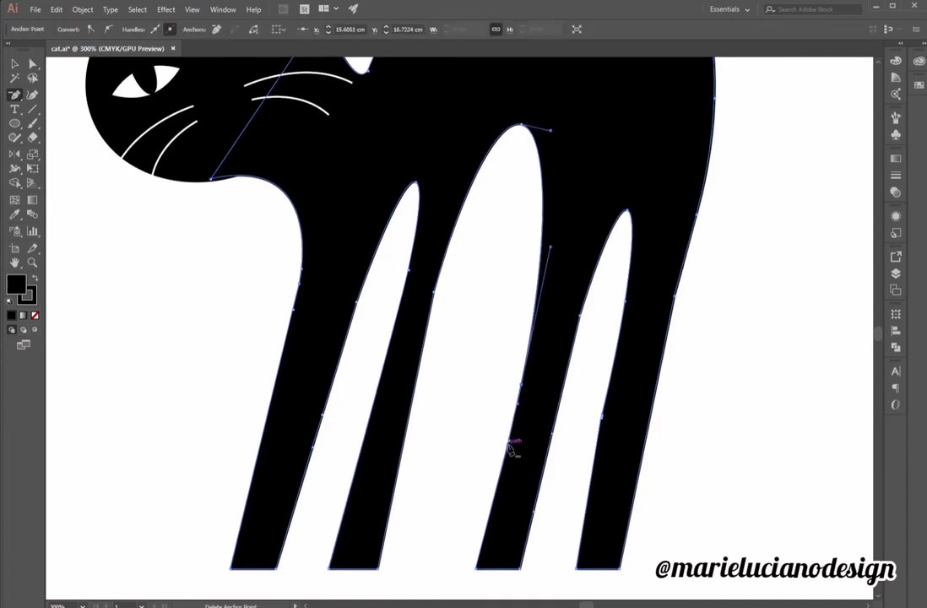
Delete the surplus anchor points on both sides of the narrow gap between the two rear legs.
click(534, 513)
click(552, 435)
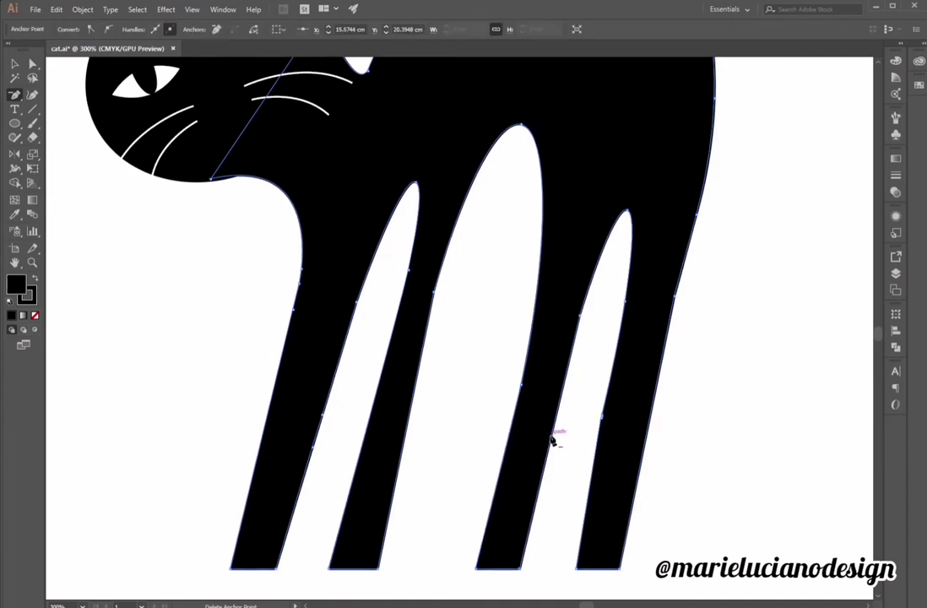
click(604, 419)
click(567, 328)
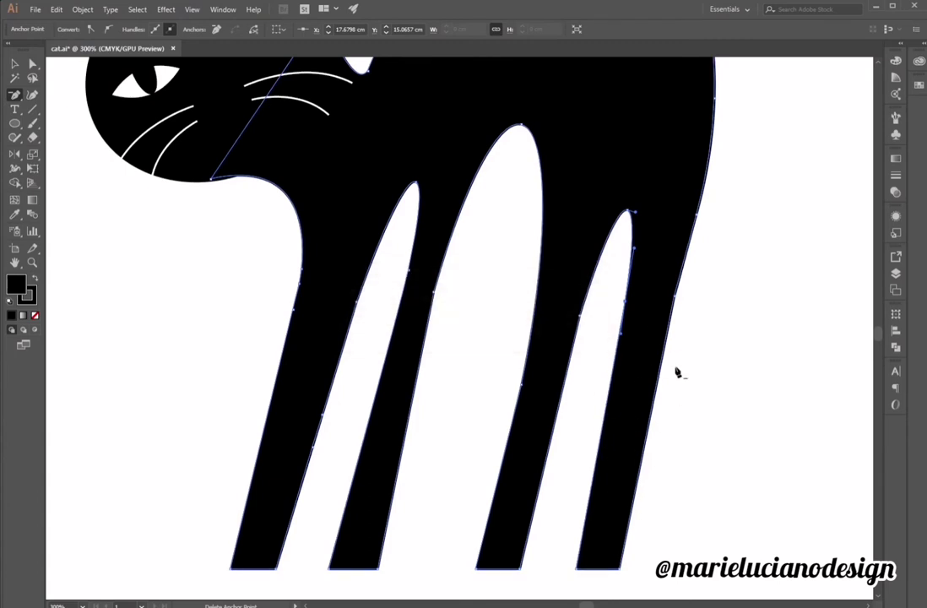
Delete the surplus anchor points on the rear leg's outer edge and where the neck curve meets the front leg.
drag(773, 184, 747, 349)
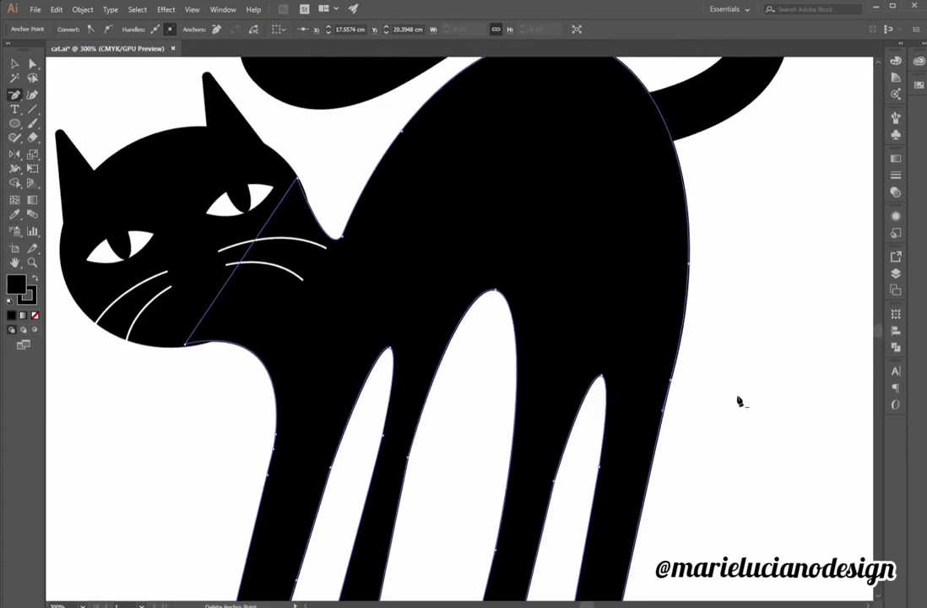
drag(447, 479, 582, 310)
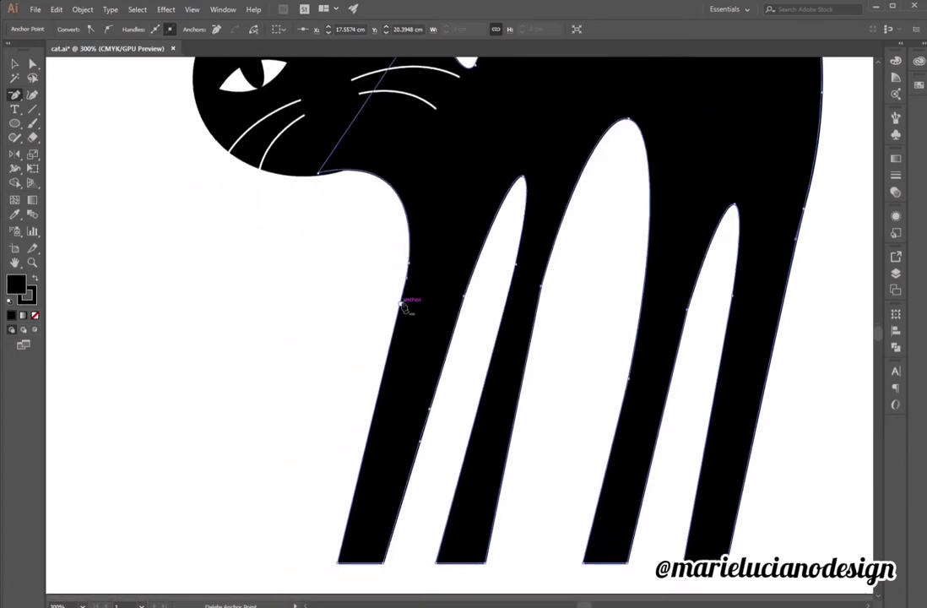
click(398, 400)
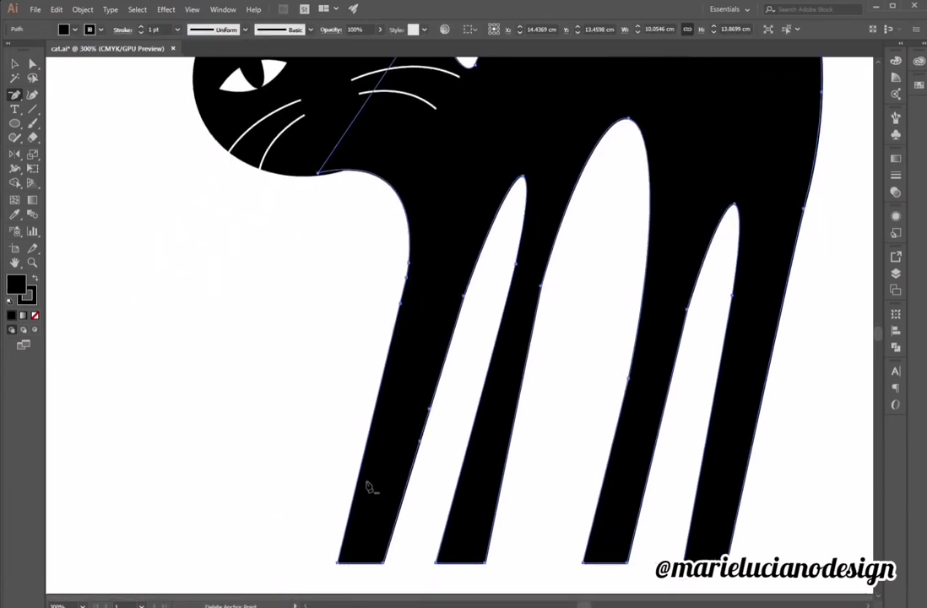
click(411, 290)
click(571, 328)
click(410, 278)
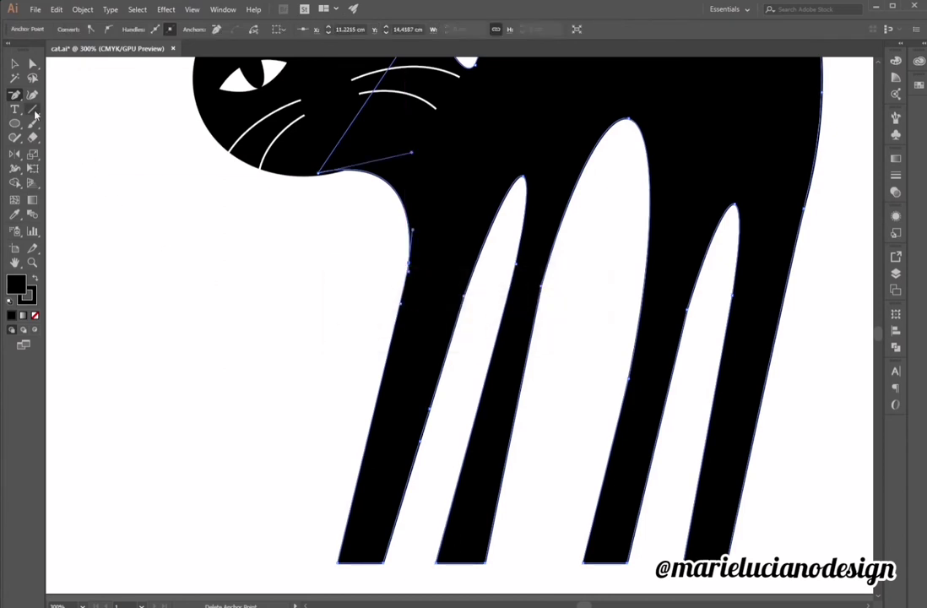
Adjust the lower curve handle of the anchor point where the neck meets the front leg to smooth the transition.
click(33, 65)
click(216, 250)
click(414, 275)
click(410, 264)
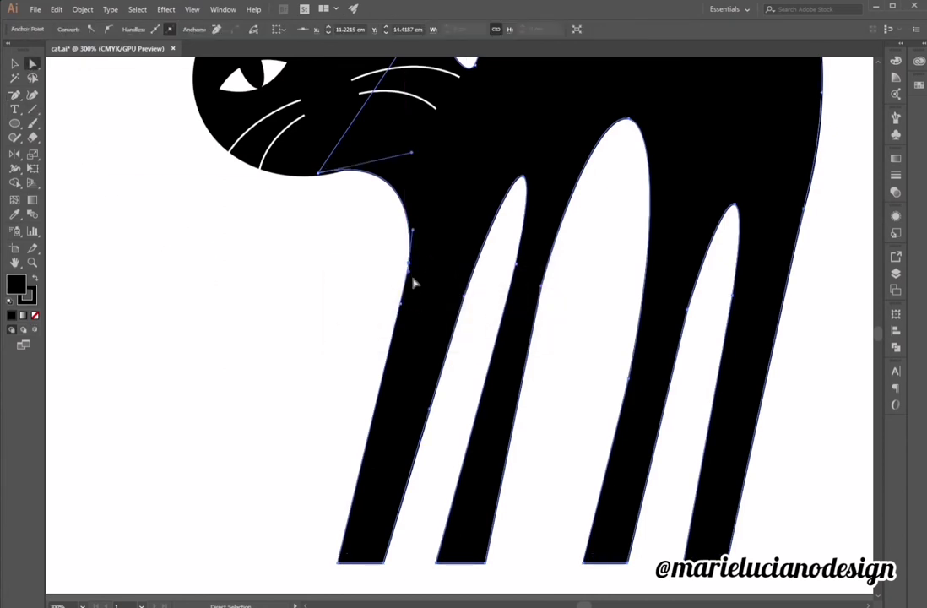
drag(409, 272, 406, 290)
click(394, 439)
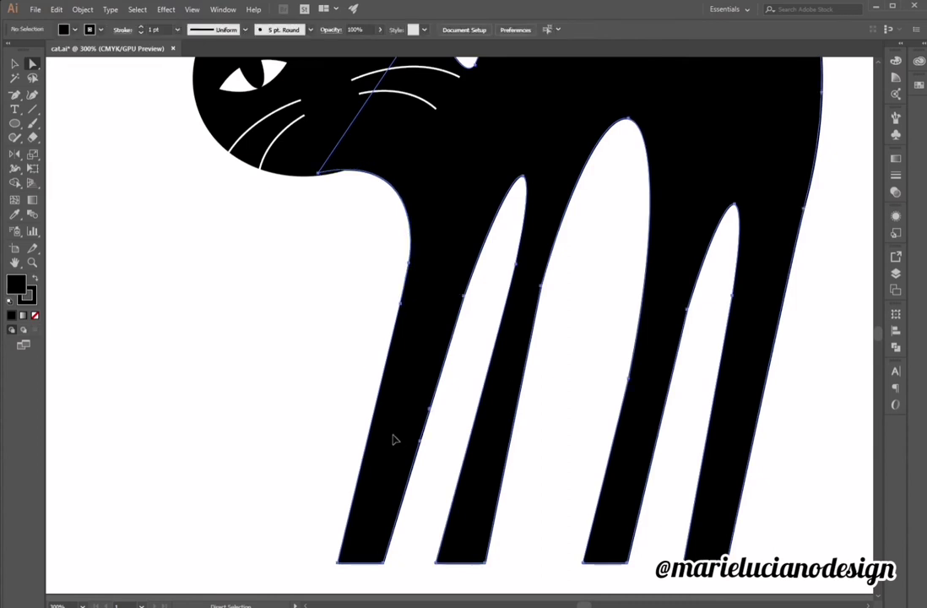
Shift the two anchor points on the front leg's inner edge slightly outward and delete the surplus point just below them.
click(430, 414)
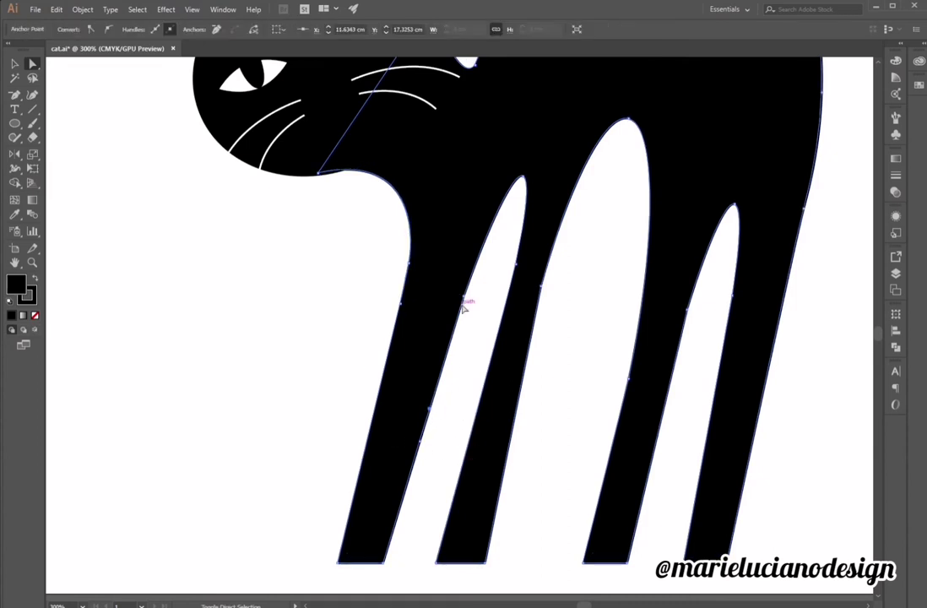
shift+click(463, 297)
drag(463, 296, 458, 299)
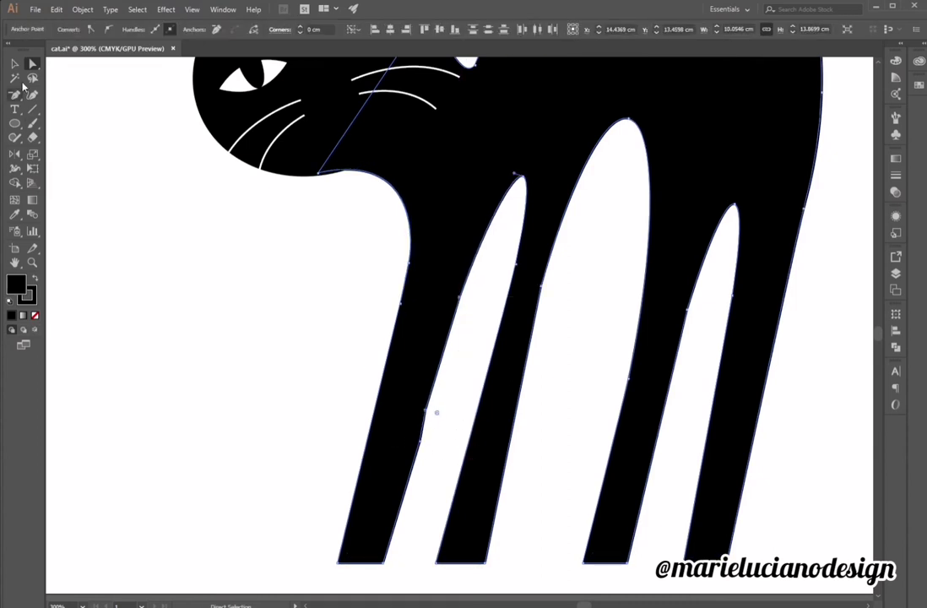
click(15, 95)
click(421, 441)
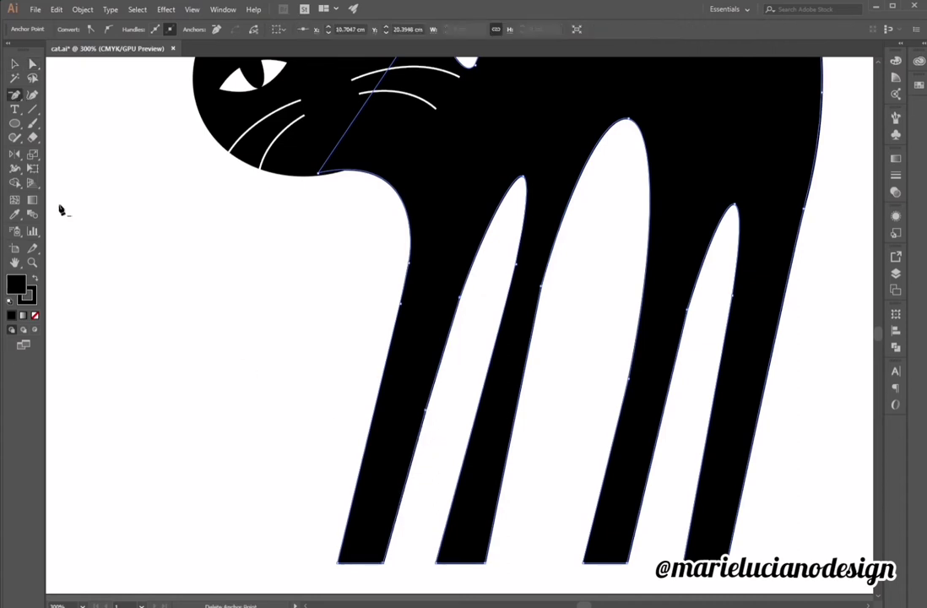
Lengthen the curve handle at the top of the gap between the two front legs to round its peak.
click(33, 65)
click(523, 177)
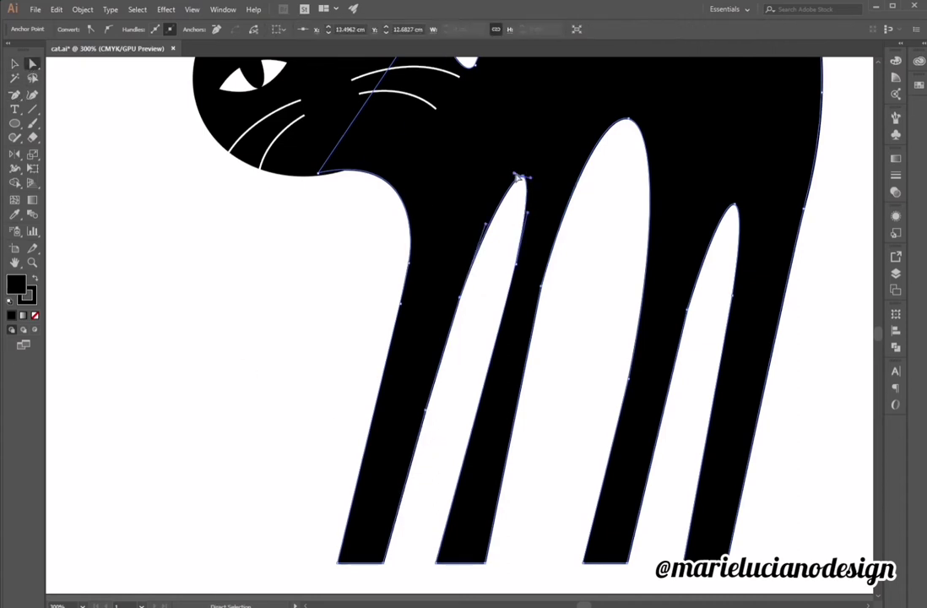
drag(514, 173, 506, 175)
click(422, 467)
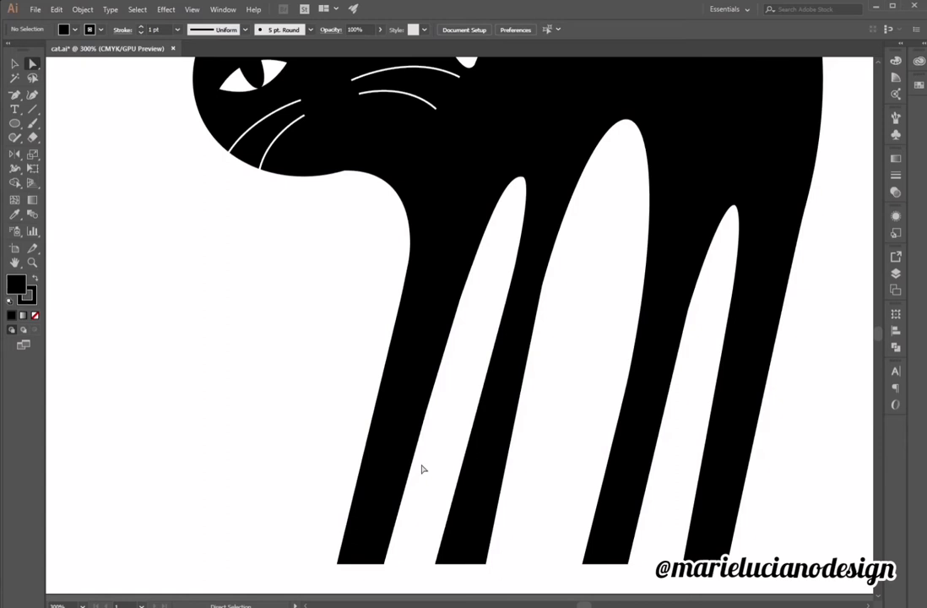
Move the upper anchor point on the middle leg gap's left edge and delete the surplus point just below it.
click(451, 536)
mouse_move(549, 289)
mouse_down()
mouse_move(545, 271)
mouse_move(541, 282)
mouse_up()
key(minus)
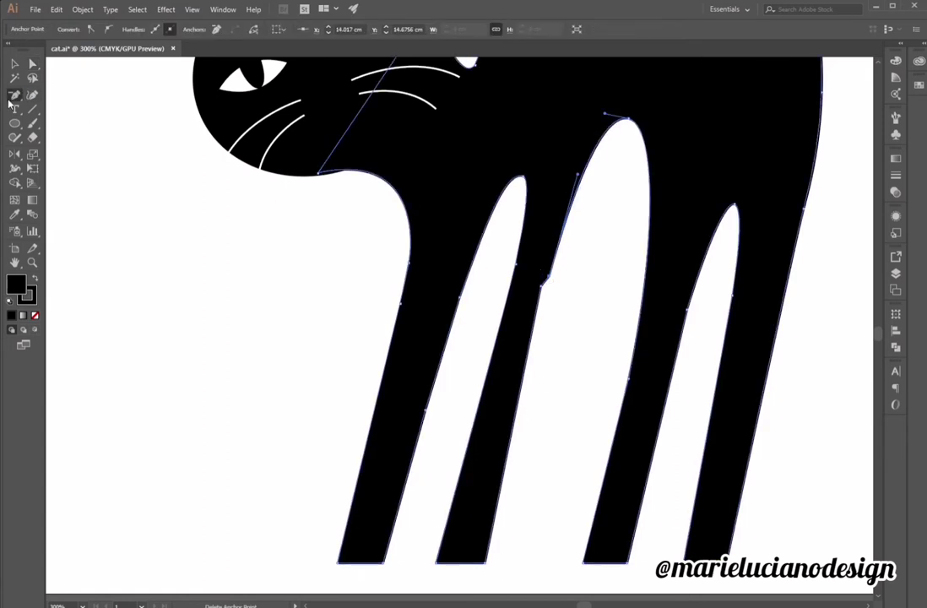
click(542, 287)
Lengthen both curve handles at the top of the middle leg gap to make its arch wider and rounder.
click(33, 66)
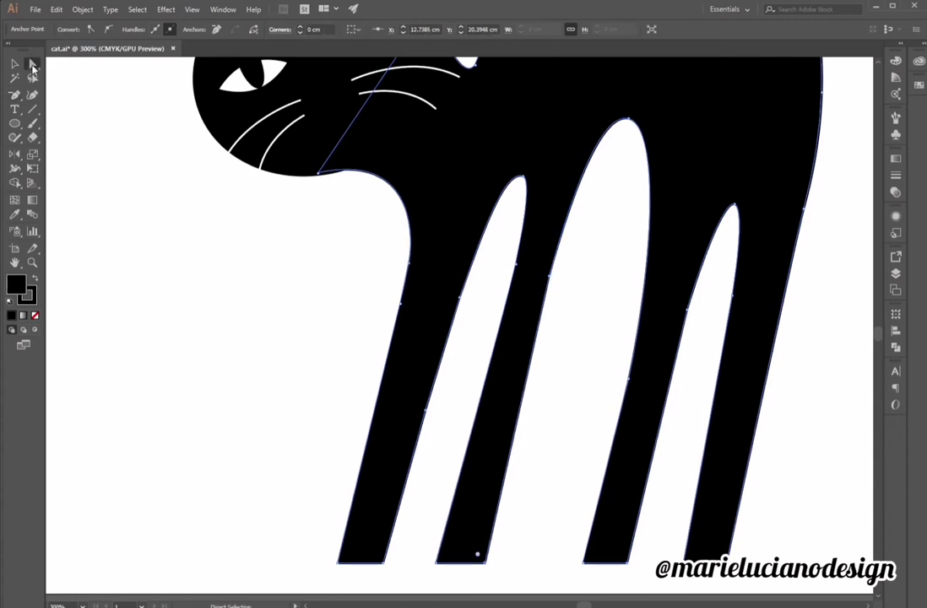
click(556, 268)
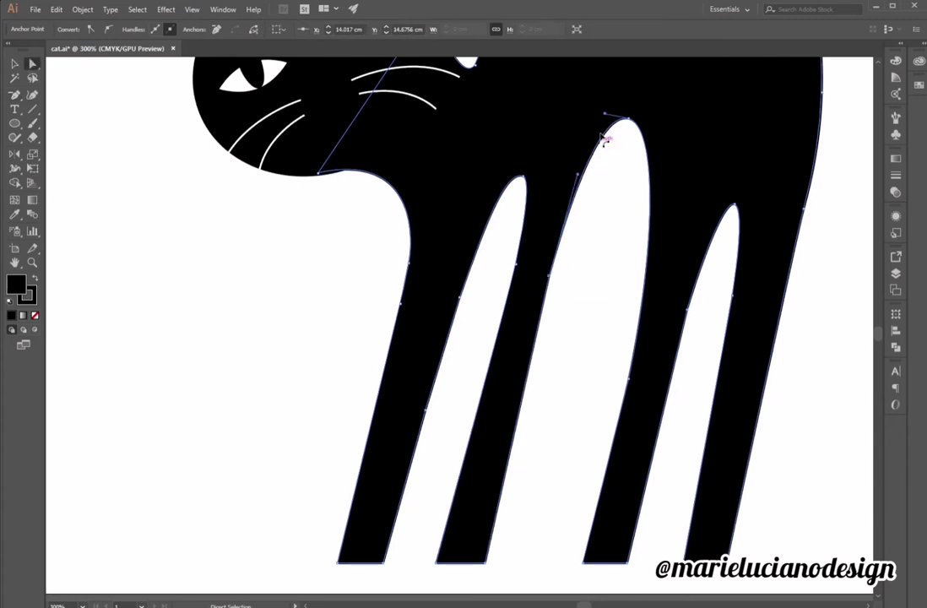
mouse_move(605, 118)
mouse_down()
mouse_move(590, 70)
mouse_move(592, 112)
mouse_up()
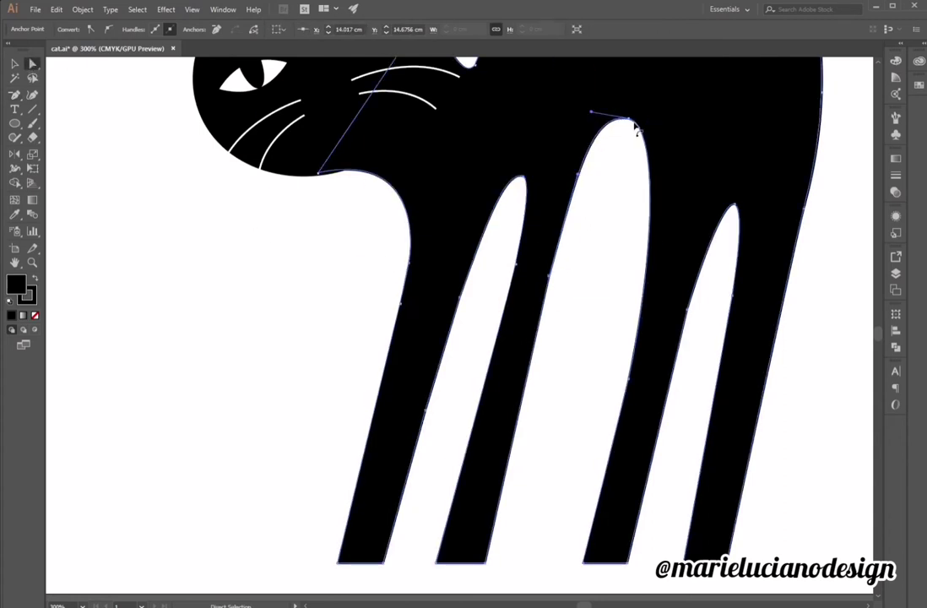
drag(659, 126, 681, 127)
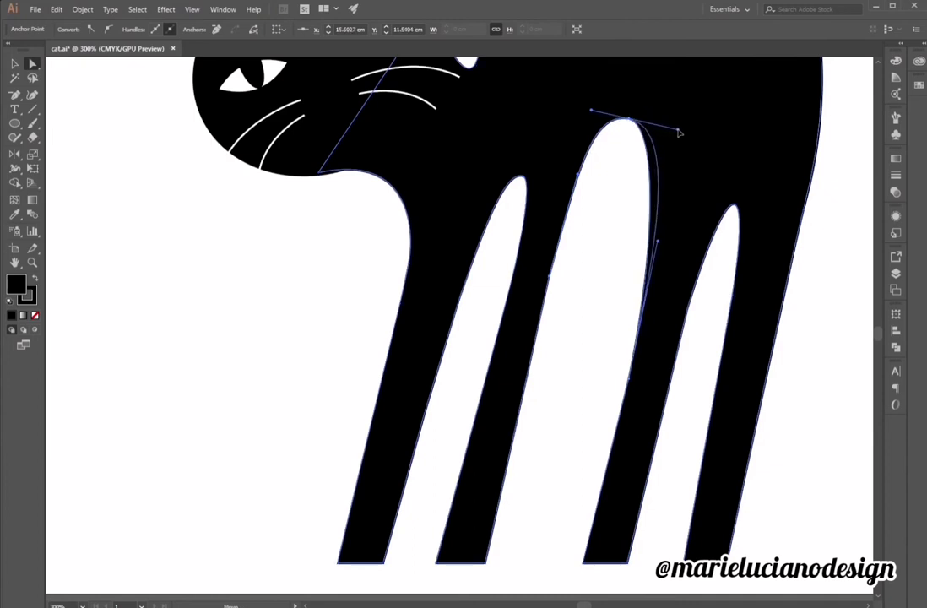
click(643, 453)
drag(667, 230, 722, 325)
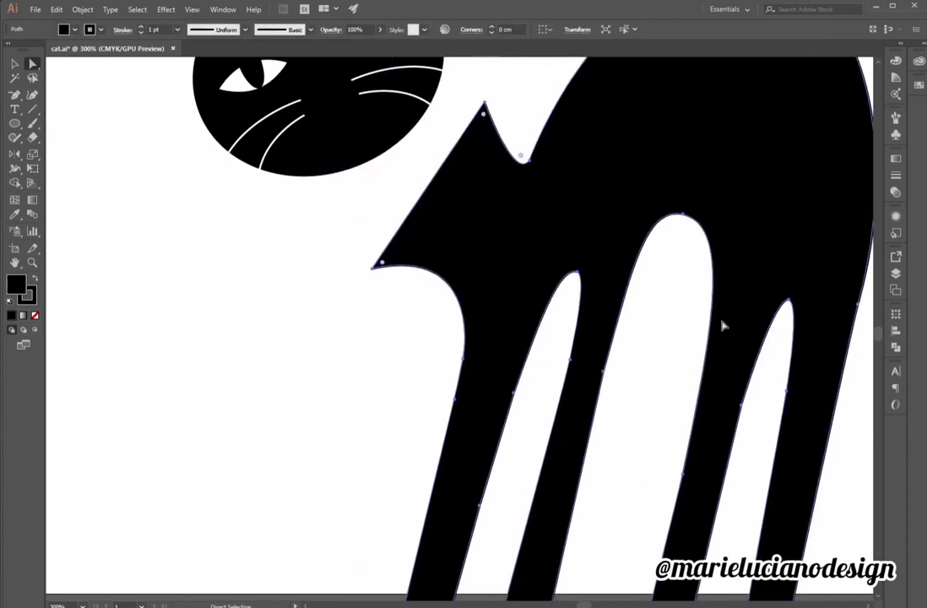
key(ctrl+z)
click(711, 298)
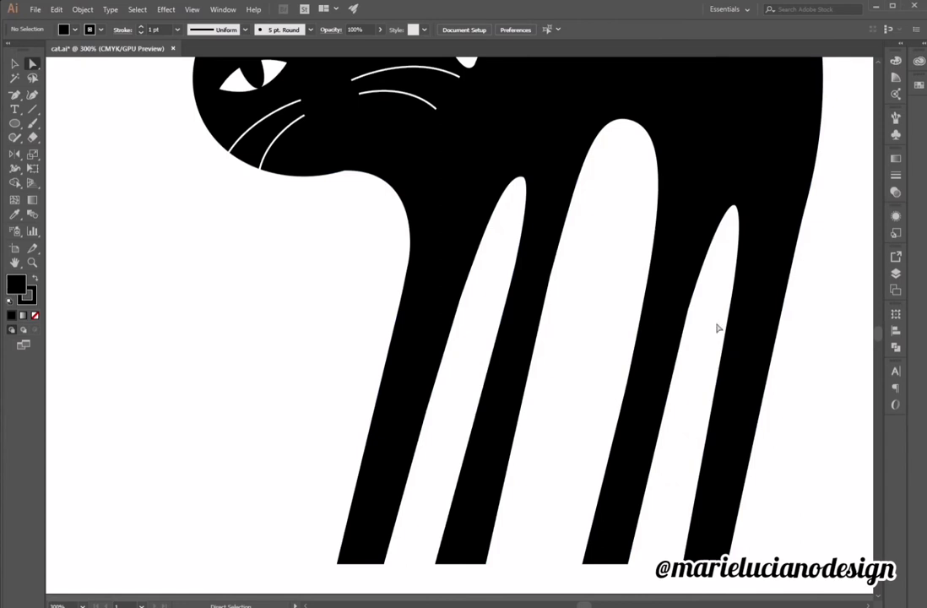
Lengthen the curve handles at the top of the gap between the two rear legs to round its peak.
click(706, 257)
click(731, 206)
drag(732, 204, 752, 211)
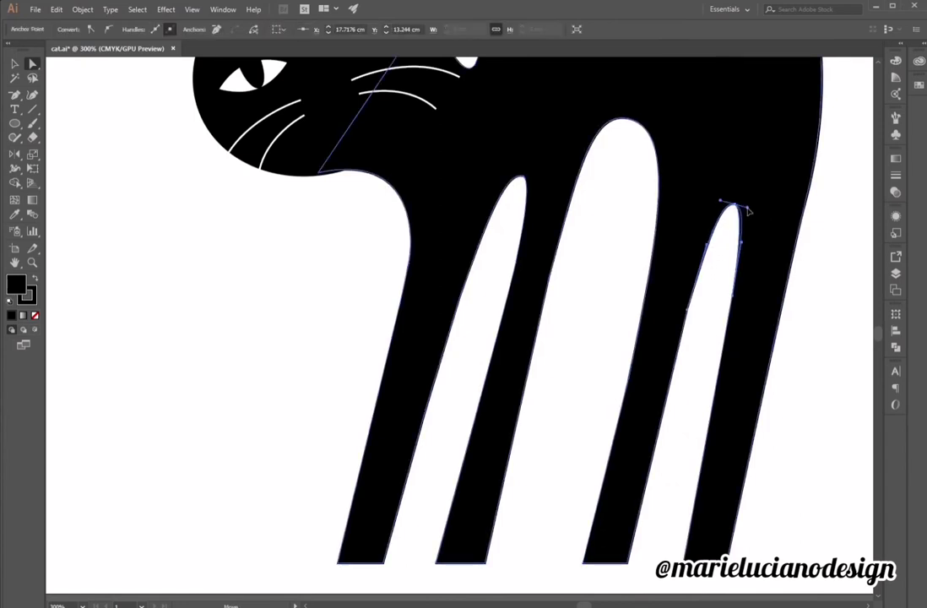
click(677, 382)
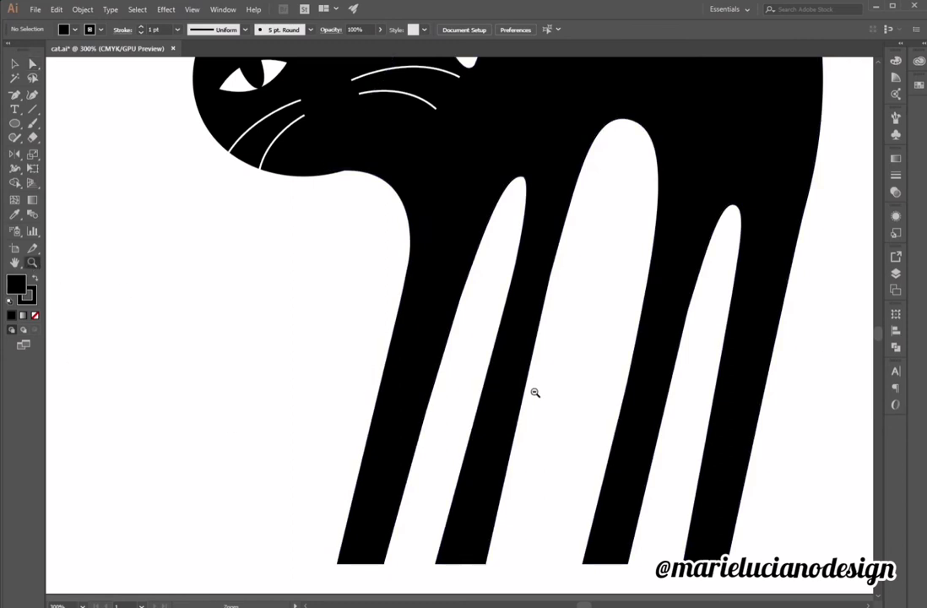
Expand the tail's stroked path into a filled shape.
alt+click(535, 392)
alt+click(534, 393)
drag(519, 253, 573, 474)
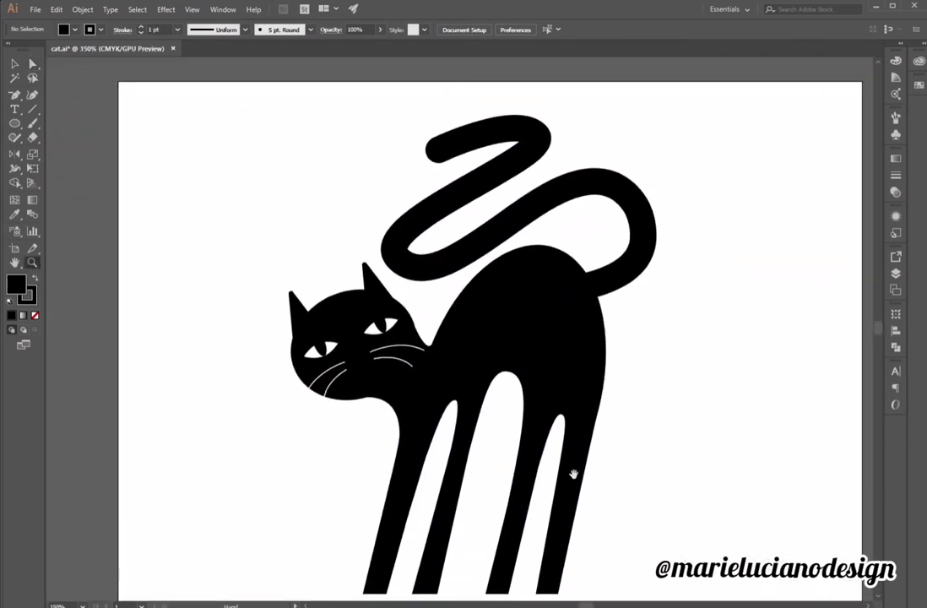
click(640, 241)
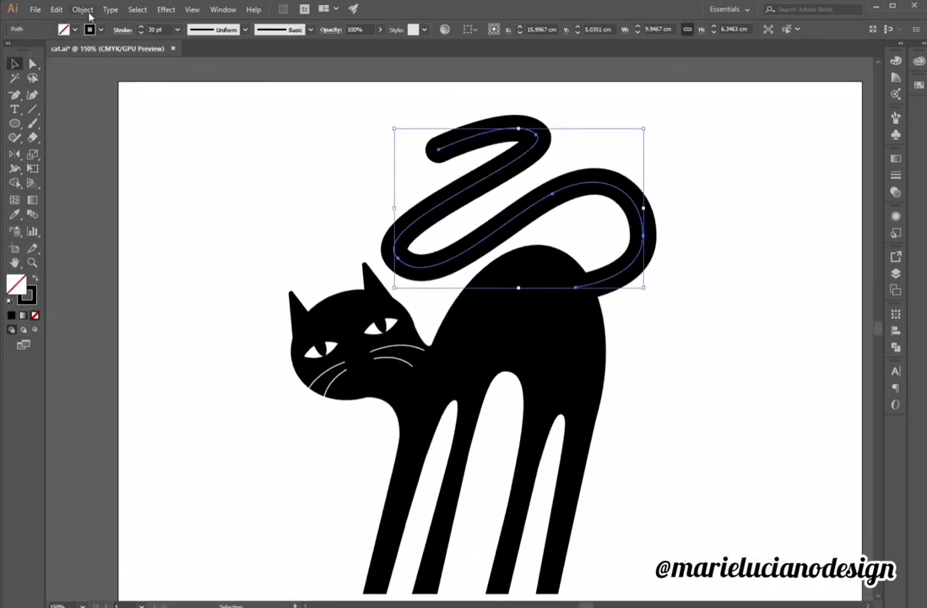
click(83, 9)
click(127, 139)
click(387, 372)
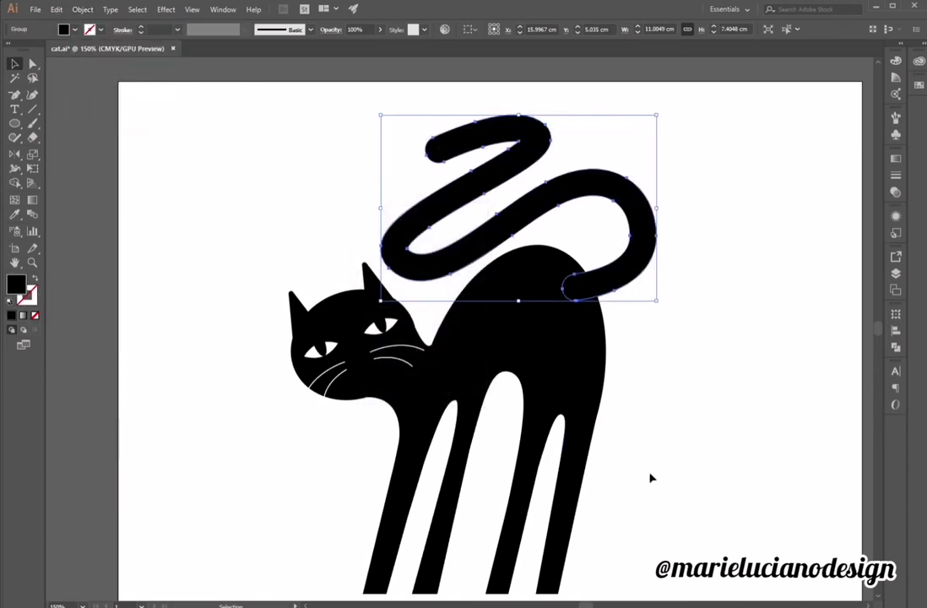
click(650, 475)
Unite the expanded tail and the body into one shape with Pathfinder.
click(631, 269)
shift+click(565, 352)
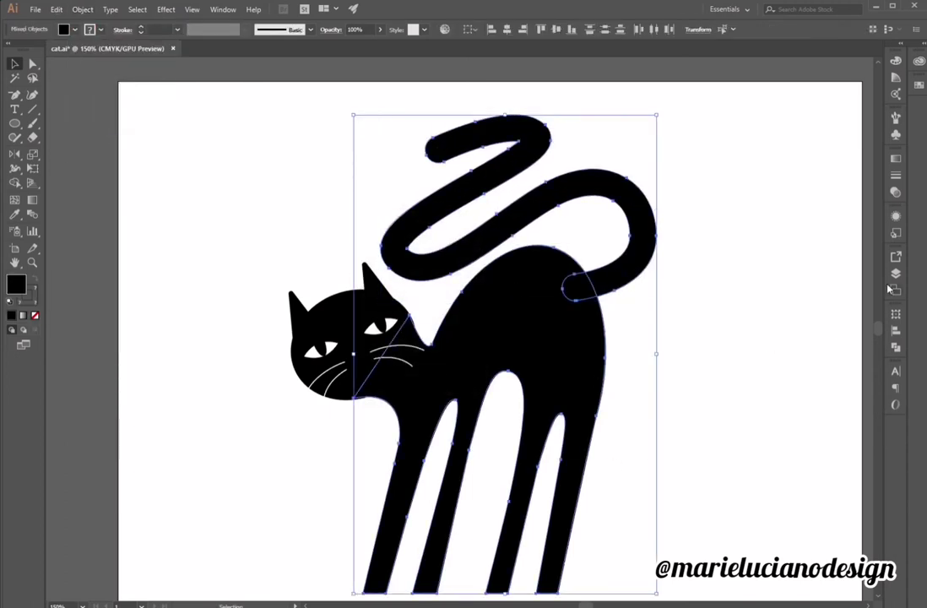
click(897, 348)
click(759, 338)
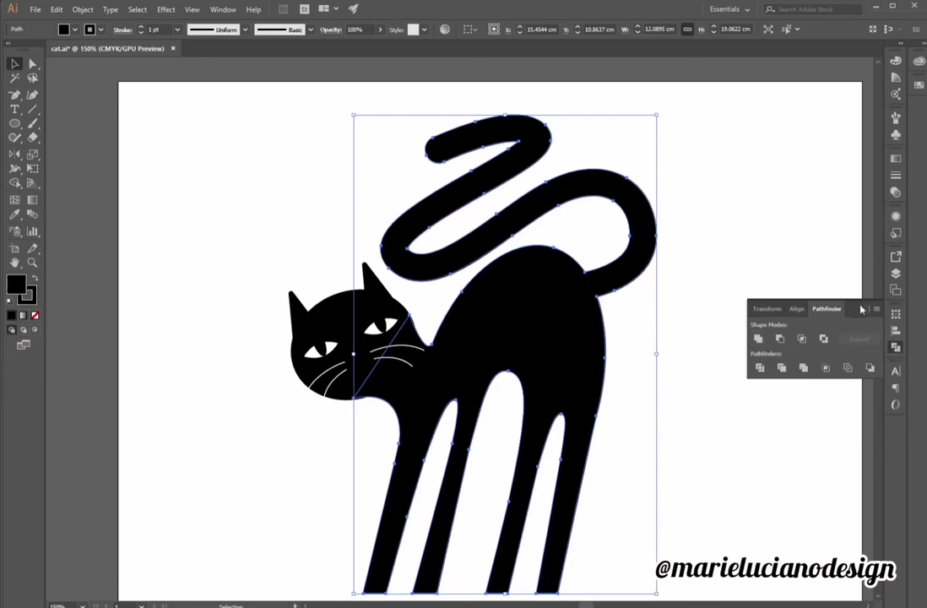
click(704, 470)
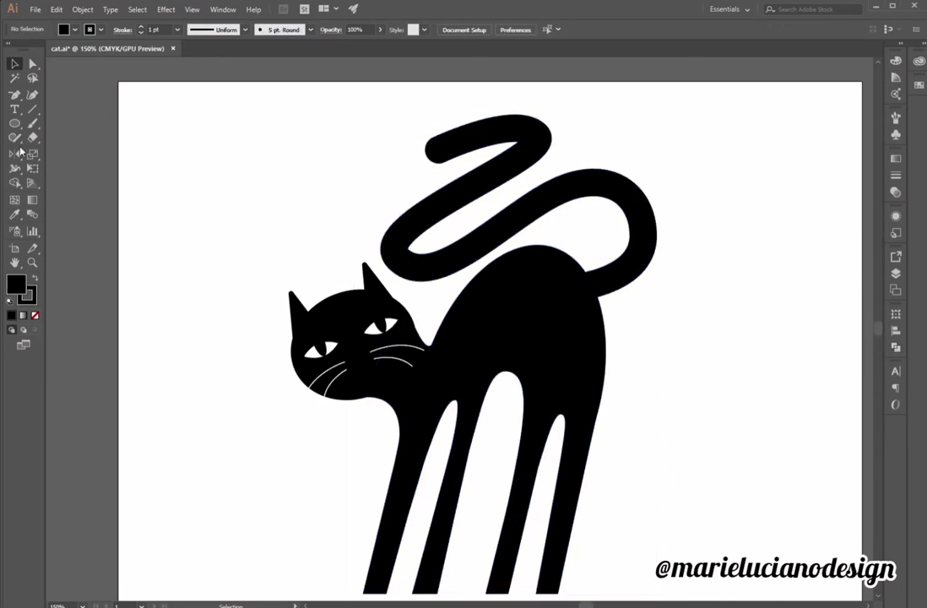
Draw a narrow upright ellipse about 0.13 by 1.21 cm at the front foot, with white fill and no stroke.
click(32, 264)
click(413, 558)
click(490, 376)
drag(443, 302, 436, 409)
drag(15, 95, 45, 104)
key(l)
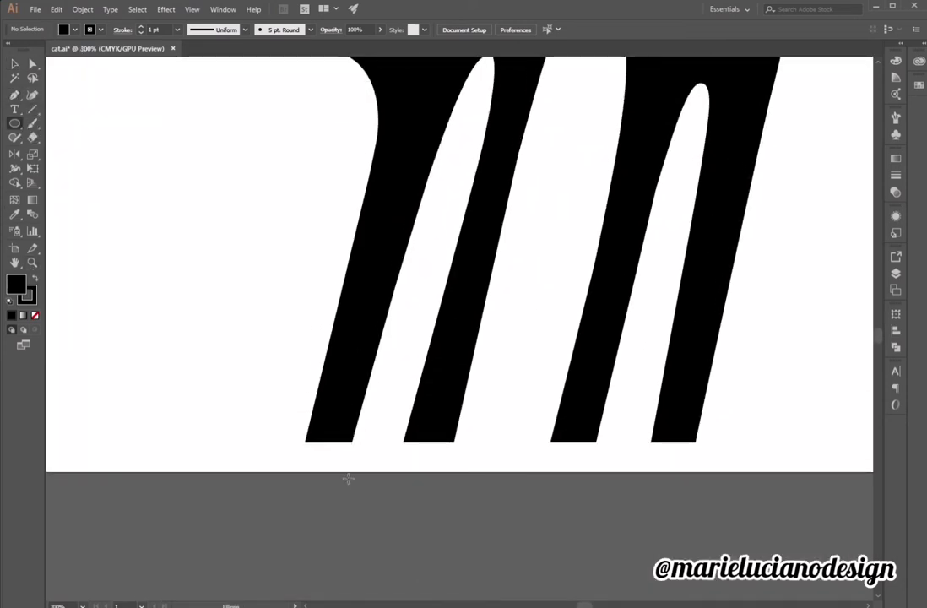
drag(307, 453, 315, 391)
click(10, 302)
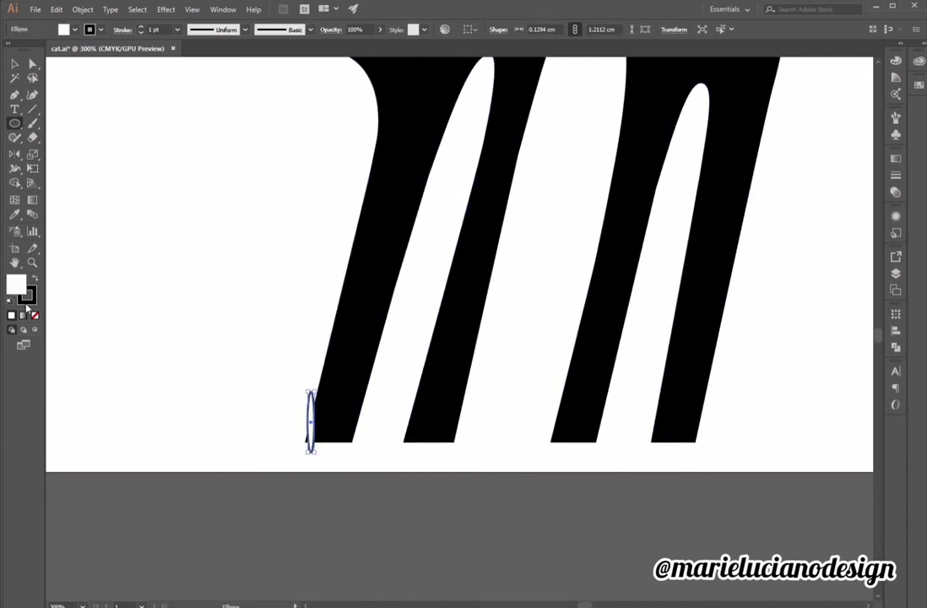
click(30, 301)
click(35, 316)
click(14, 64)
click(262, 360)
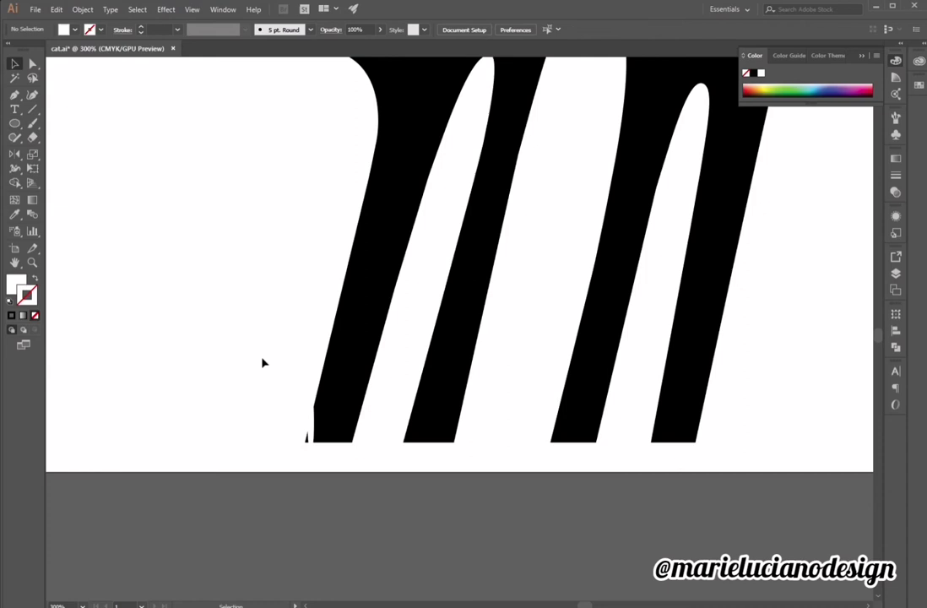
Position the white ellipse on the front foot and copy it so each of the four paws has two toe slits.
click(310, 412)
drag(320, 405, 329, 397)
click(329, 470)
drag(316, 455, 438, 461)
click(330, 479)
click(364, 487)
click(340, 474)
click(454, 512)
drag(246, 474, 680, 466)
click(732, 512)
Isolate the head group and move the left ear up and inward along the top of the head.
click(32, 262)
alt+click(315, 405)
alt+click(316, 405)
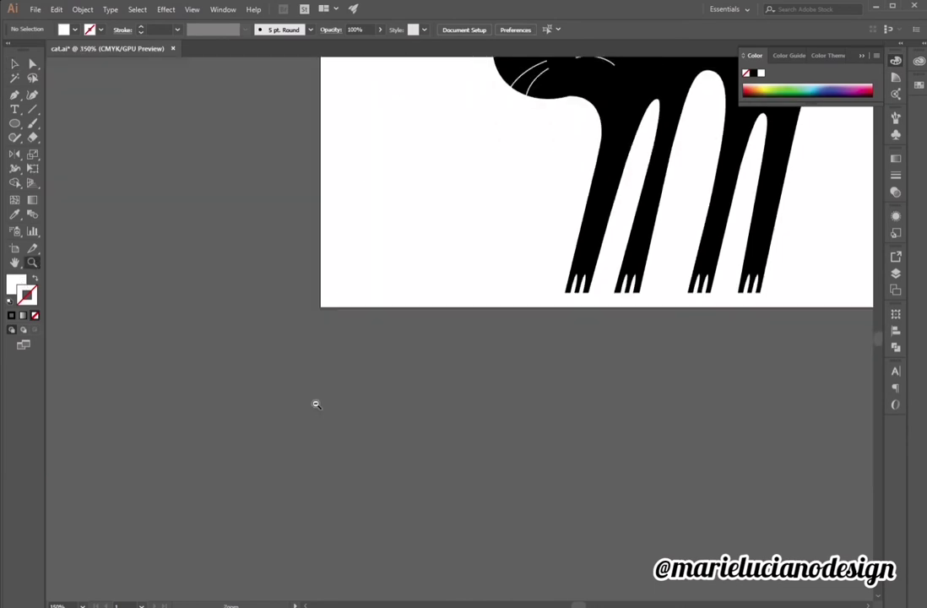
drag(623, 223, 427, 496)
click(333, 360)
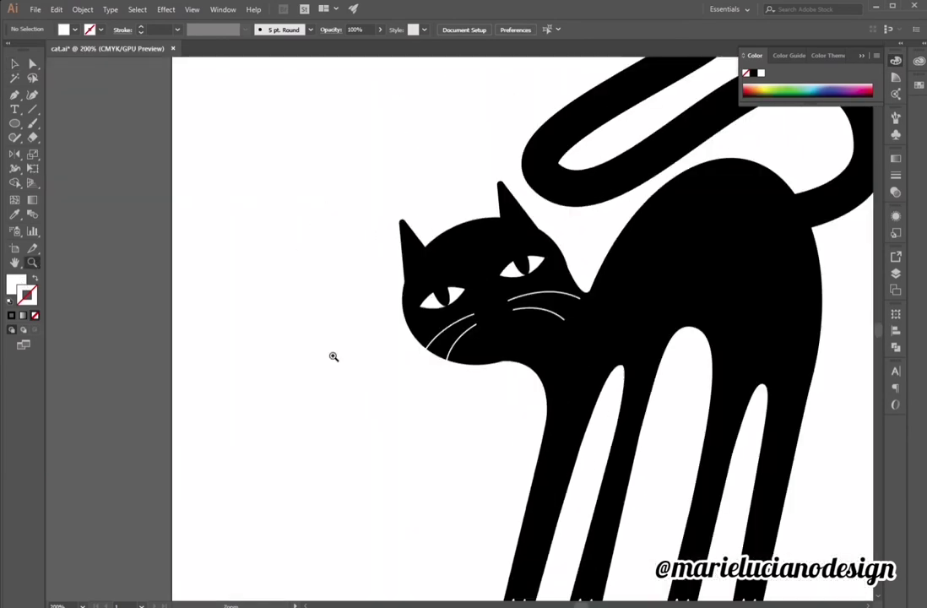
drag(528, 318, 423, 389)
click(424, 388)
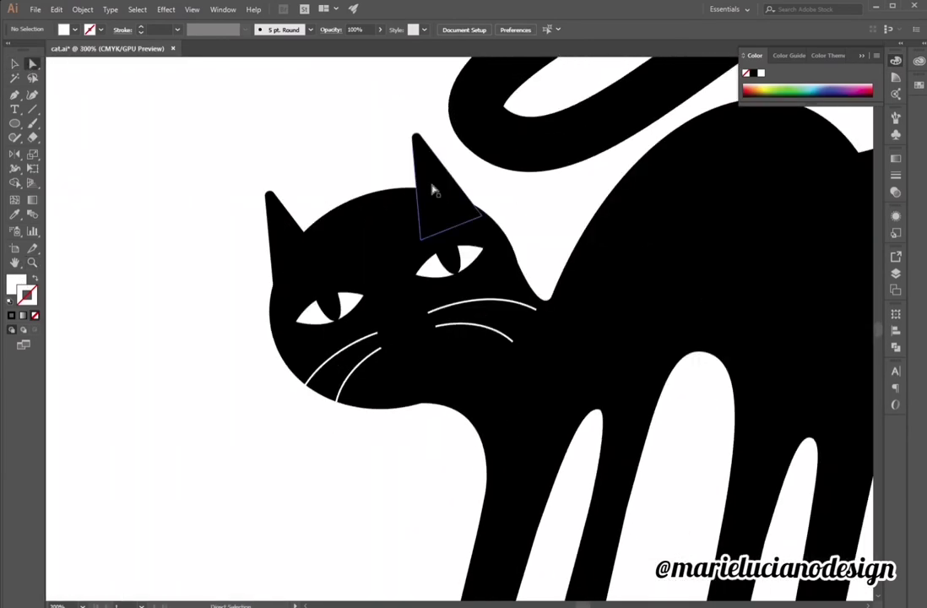
key(v)
click(286, 247)
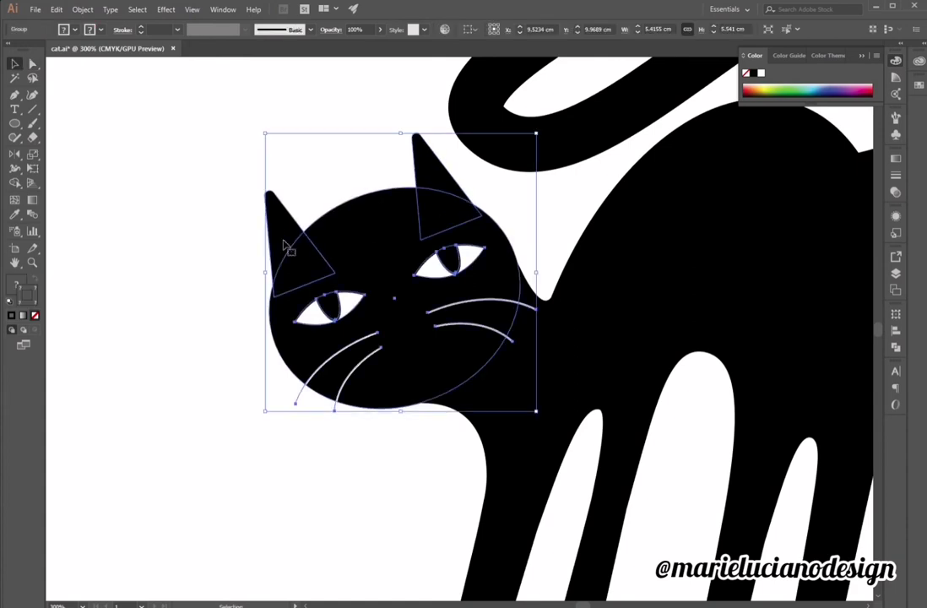
double_click(285, 243)
drag(286, 239, 302, 214)
Extend the right ear's outer base corner down to the edge of the neck.
click(432, 194)
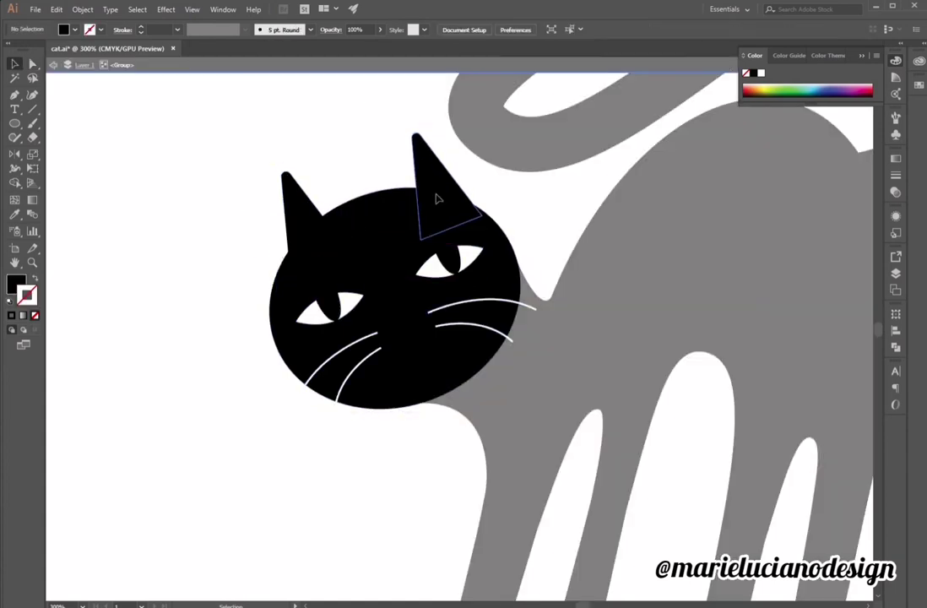
key(a)
drag(482, 215, 530, 287)
click(536, 263)
Reshape the head ellipse's curve beside the right ear by its upper handle, and leave group isolation.
click(511, 249)
click(514, 254)
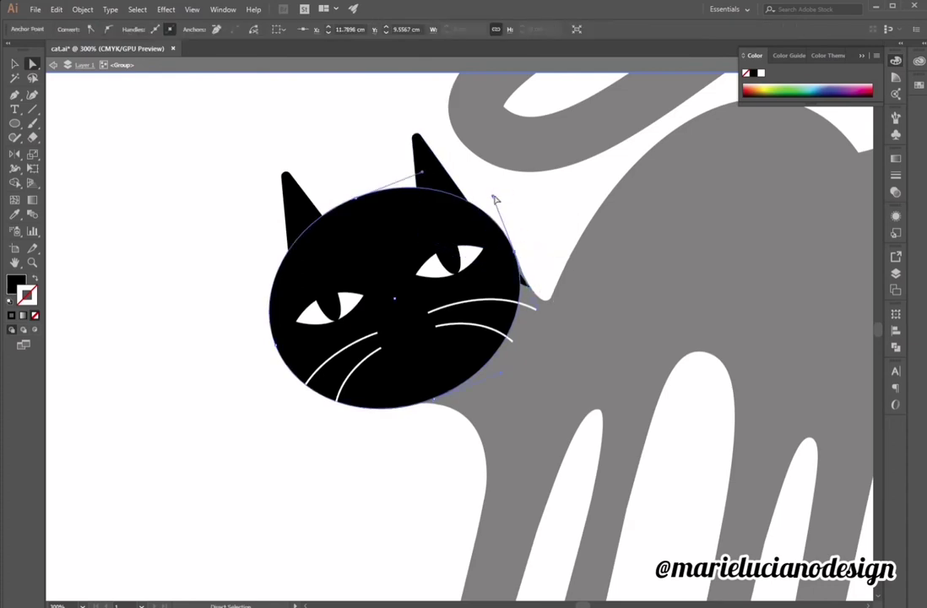
drag(494, 199, 475, 191)
double_click(518, 213)
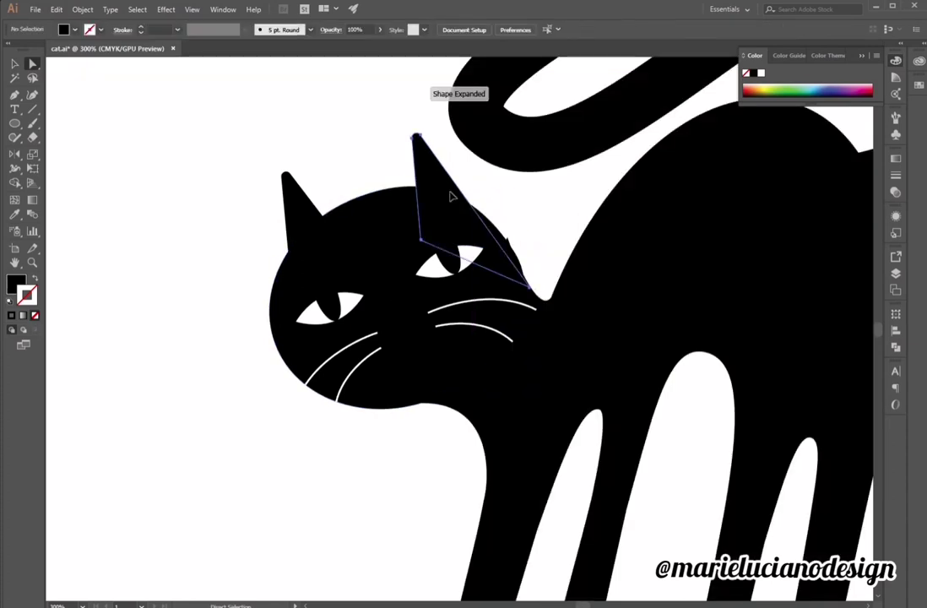
Raise the anchor point in the notch between neck and back, and move the neck's upper corner point inside the head.
click(451, 197)
click(544, 306)
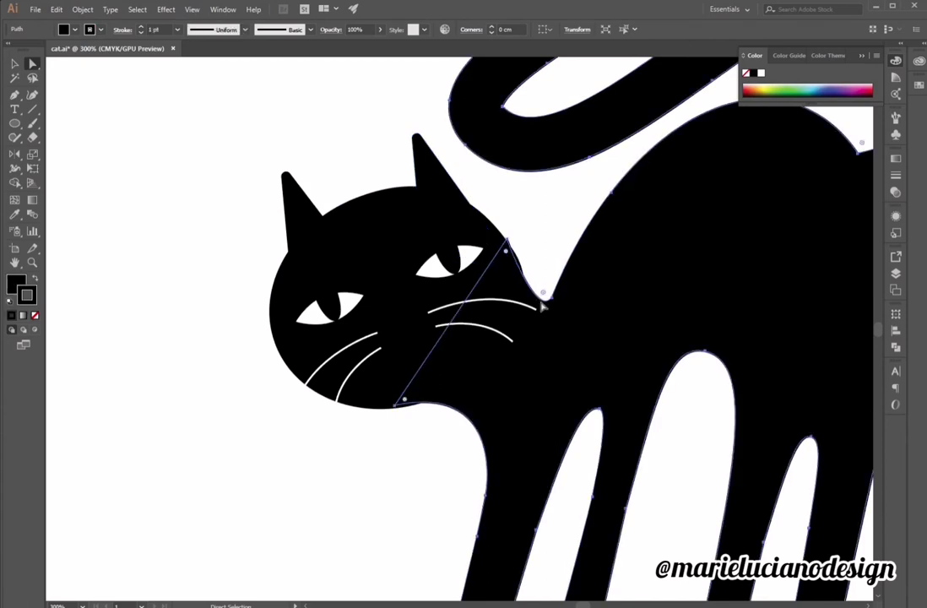
drag(553, 298, 559, 279)
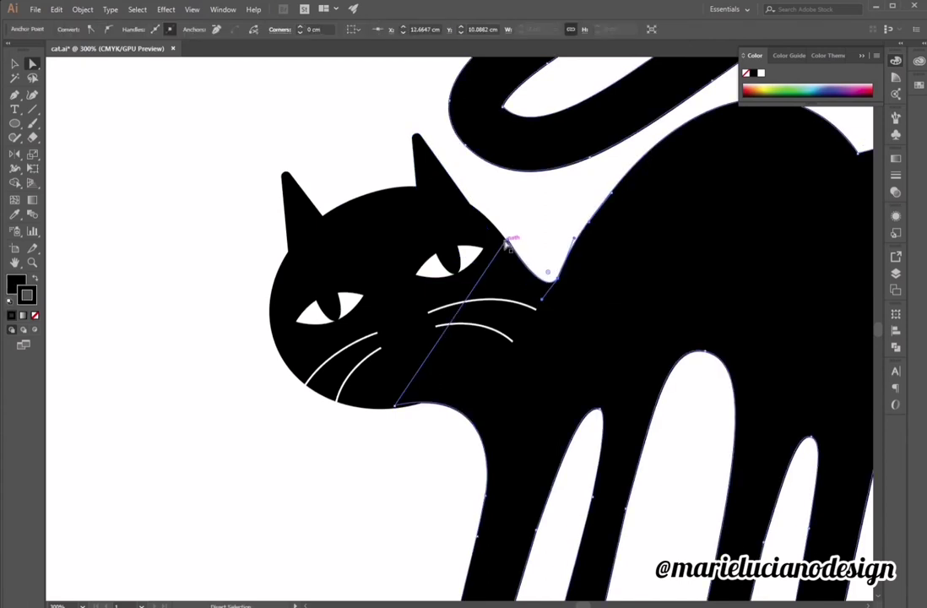
drag(510, 244, 453, 186)
Move the neck's upper corner point up and inward along the head behind the right ear.
click(505, 208)
click(501, 236)
click(493, 204)
click(494, 238)
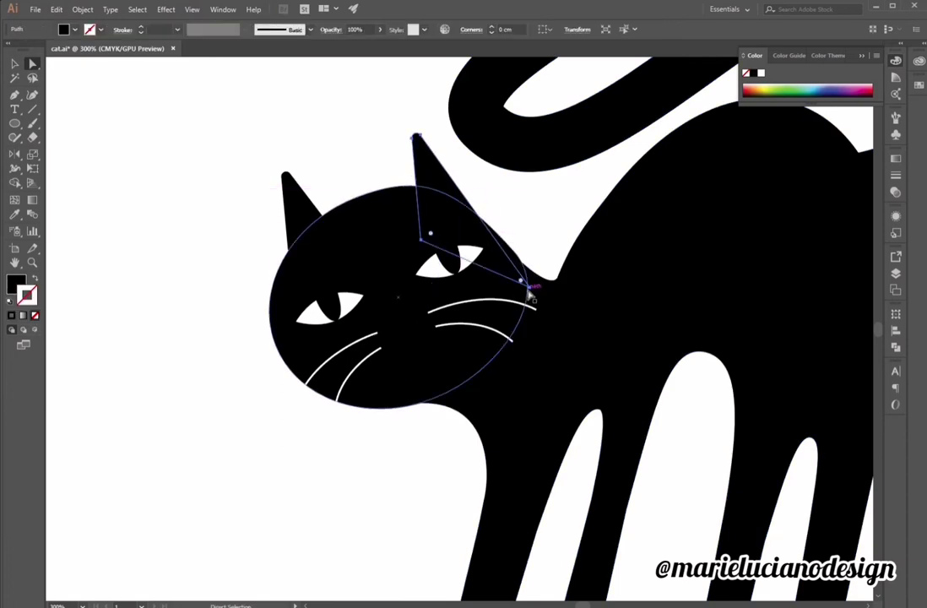
Raise the right ear's outer base corner to the neck edge and move the neck's upper corner point onto the ear's edge.
click(528, 291)
click(464, 198)
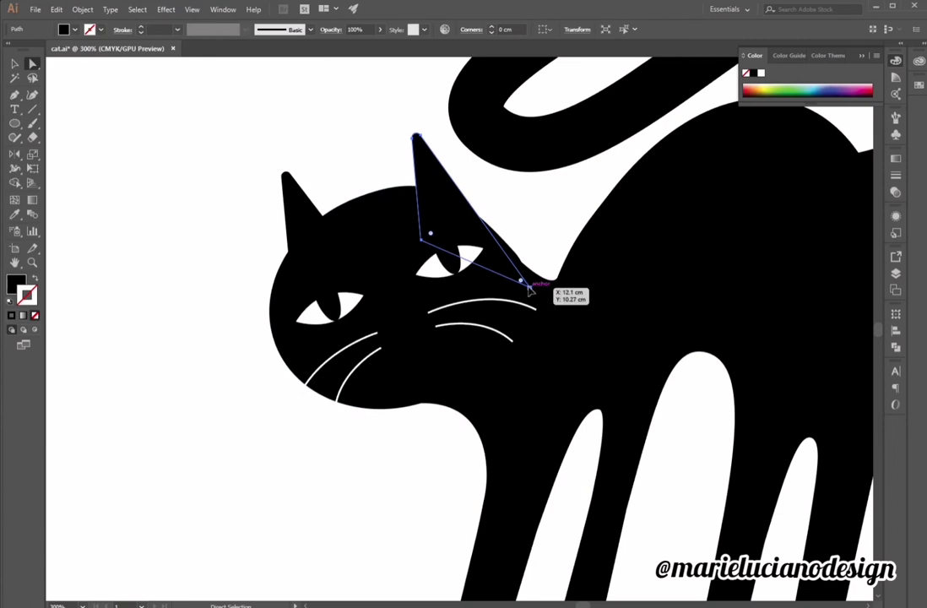
drag(529, 288, 522, 261)
click(540, 246)
click(541, 285)
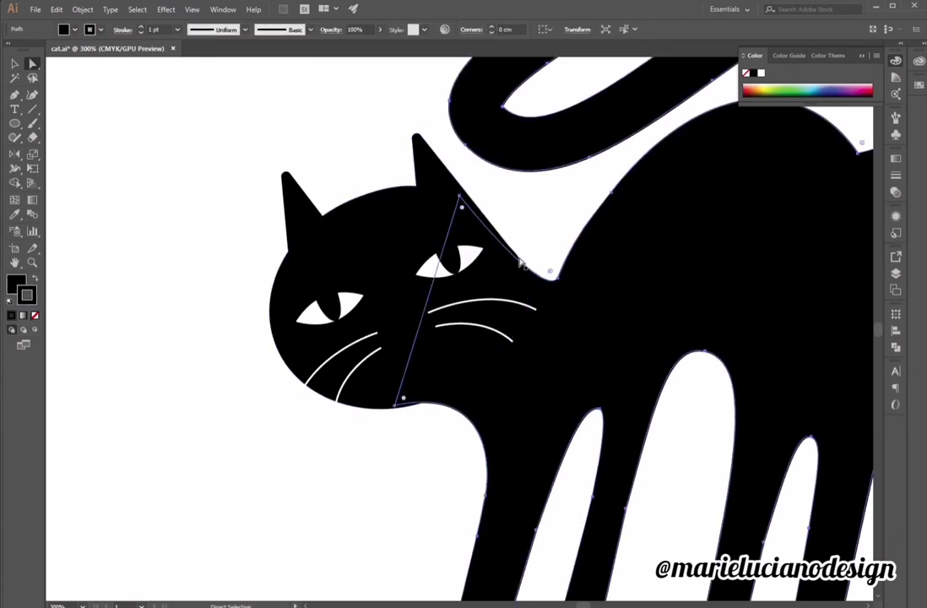
drag(459, 197, 489, 222)
click(533, 234)
Adjust the curve handle at the notch between neck and back, and round the notch's corner.
click(548, 281)
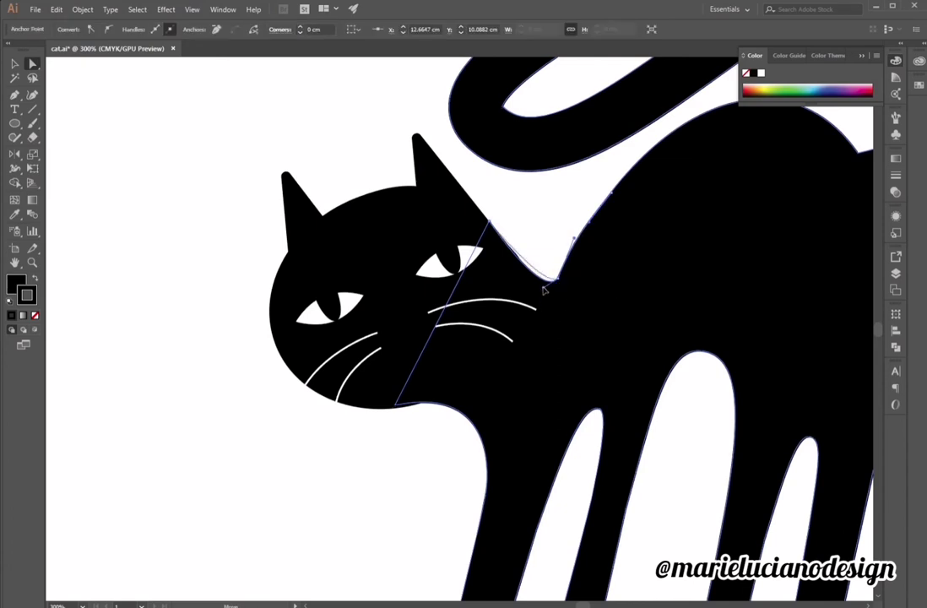
click(542, 284)
mouse_move(554, 269)
mouse_down()
mouse_move(544, 246)
mouse_move(548, 256)
mouse_up()
click(545, 250)
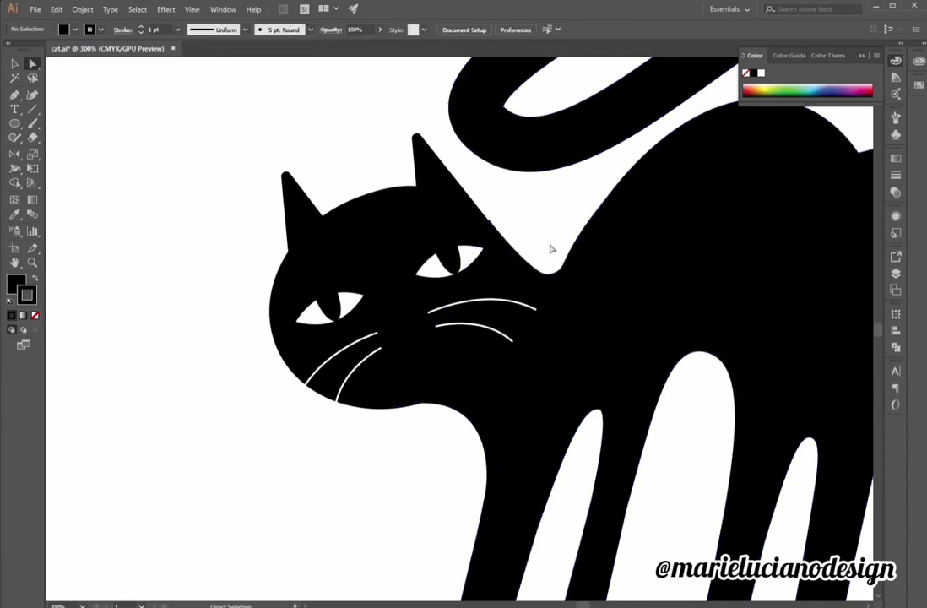
Nudge the neck's upper corner point slightly further up along the outer edge of the right ear.
click(514, 254)
click(512, 248)
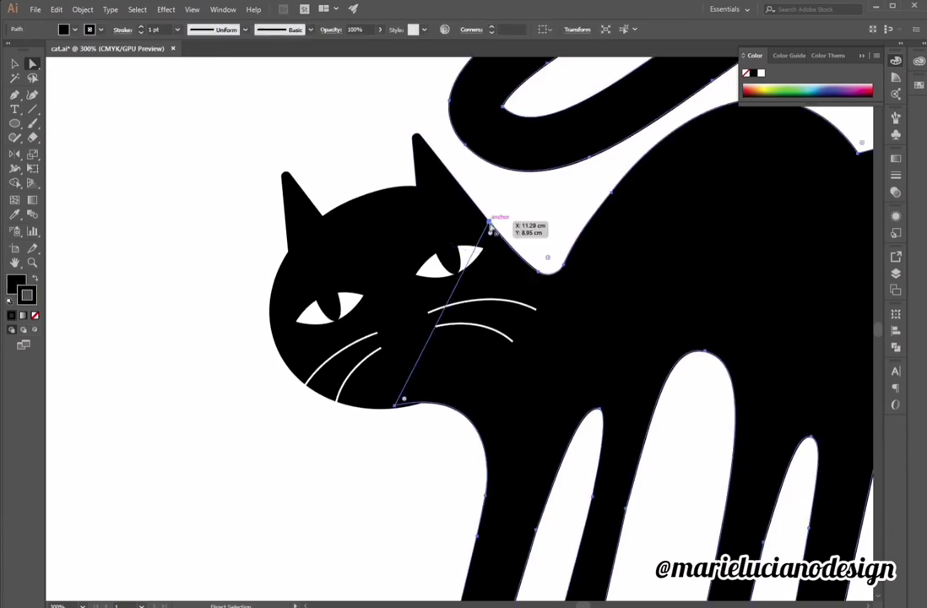
drag(490, 222, 483, 212)
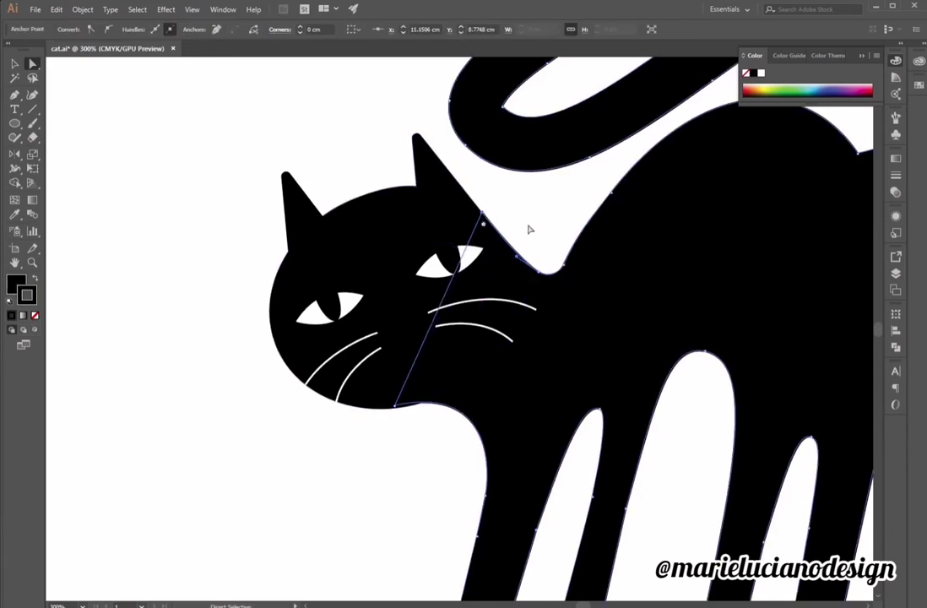
click(530, 229)
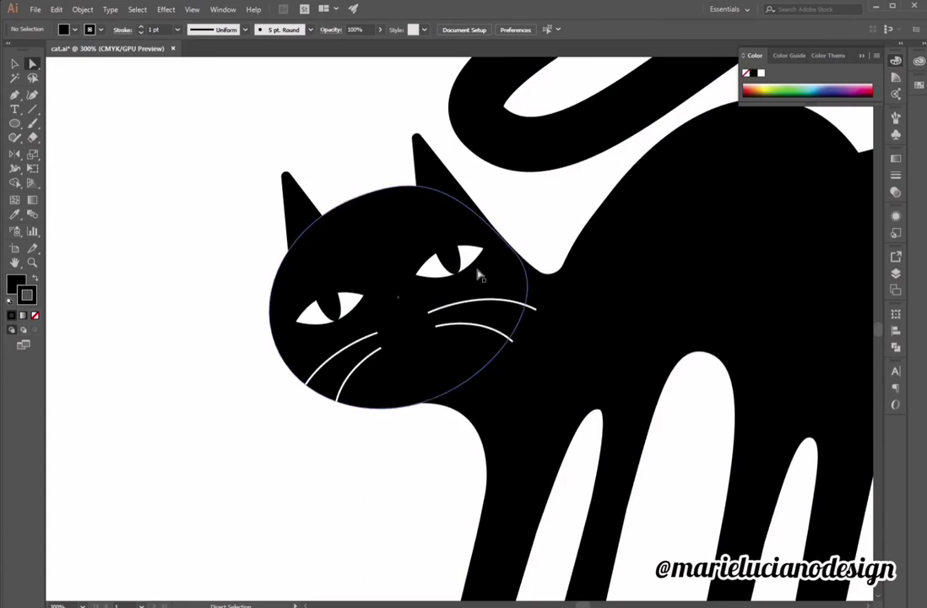
Isolate the head group and rotate both eyes and all whiskers together slightly counterclockwise.
click(14, 64)
click(325, 308)
double_click(326, 309)
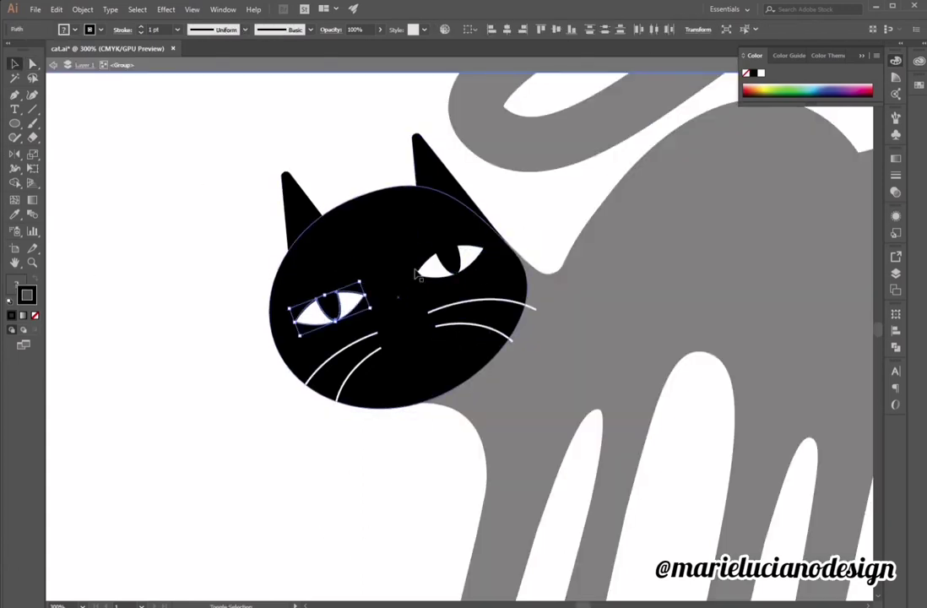
shift+click(448, 265)
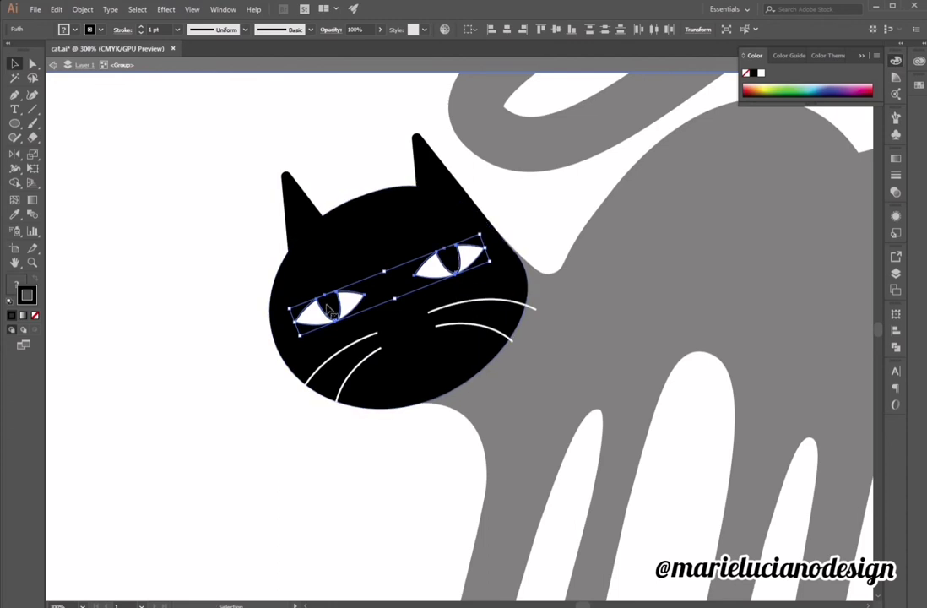
shift+click(472, 325)
shift+click(375, 338)
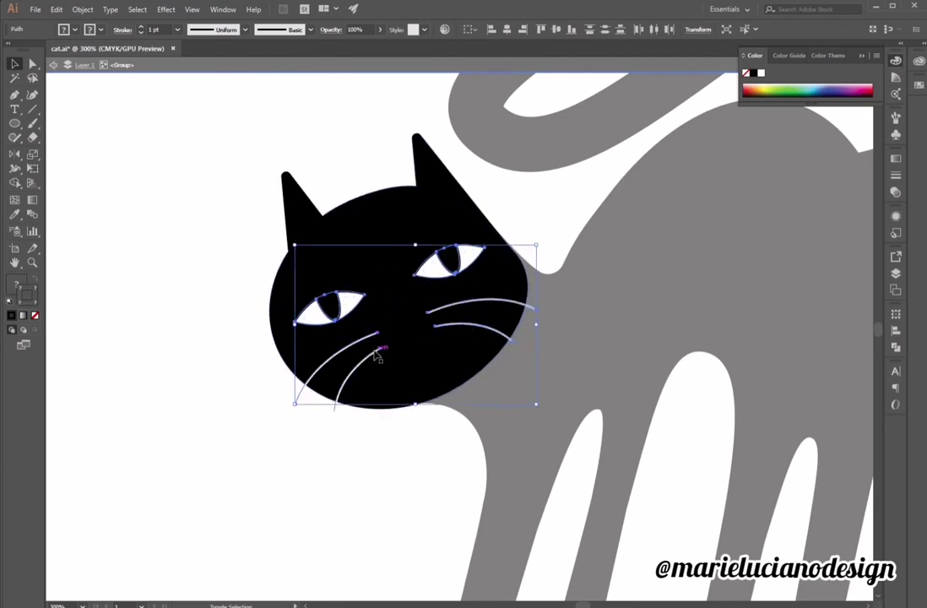
drag(539, 233, 529, 232)
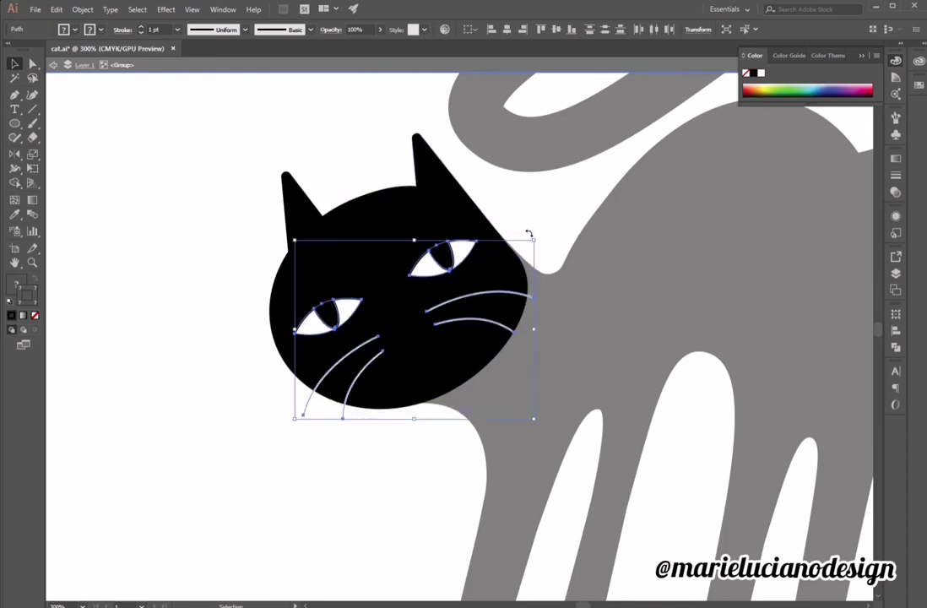
Move only the right eye and its whiskers down and inward toward the left eye, and leave group isolation.
drag(221, 325, 363, 428)
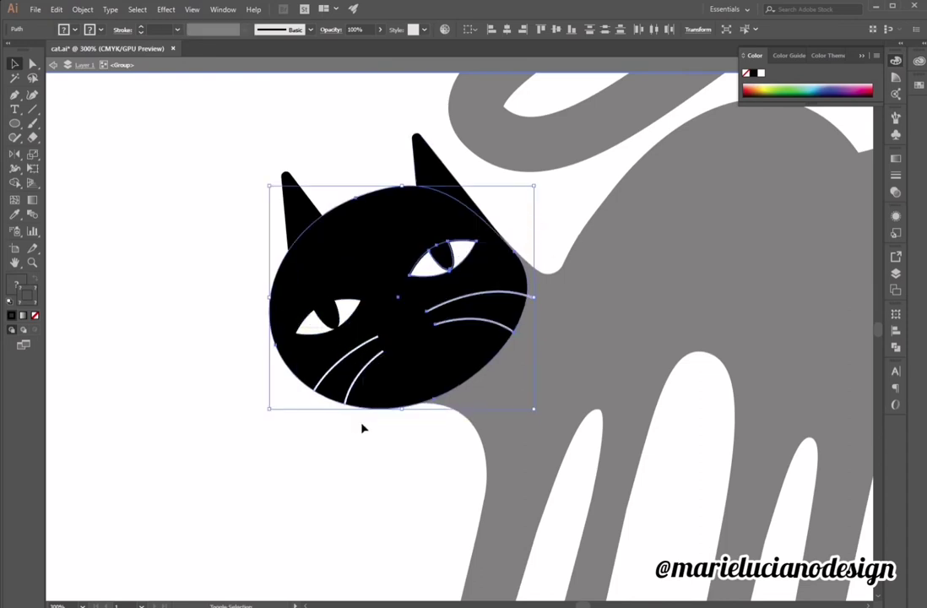
shift+click(296, 222)
shift+click(360, 256)
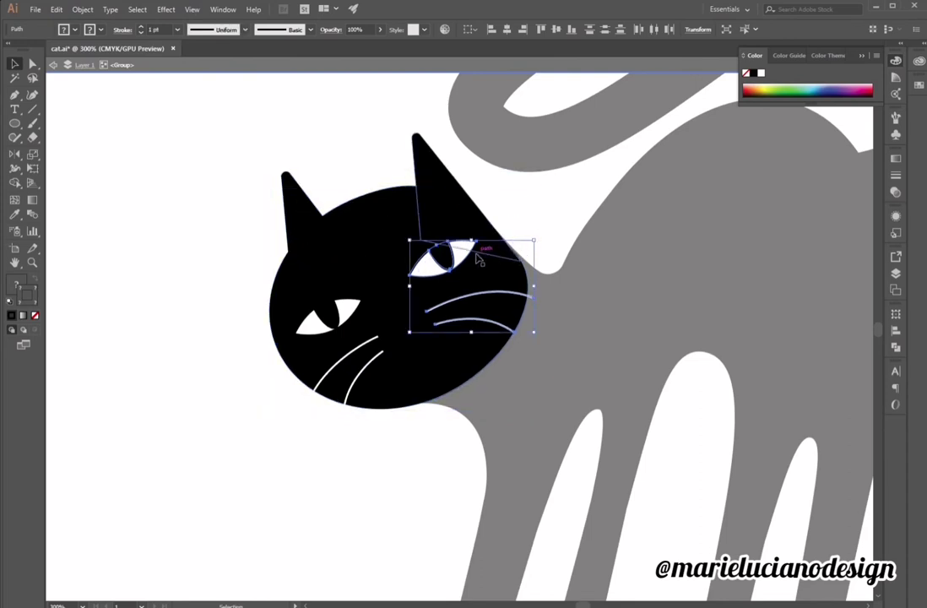
drag(475, 254, 428, 280)
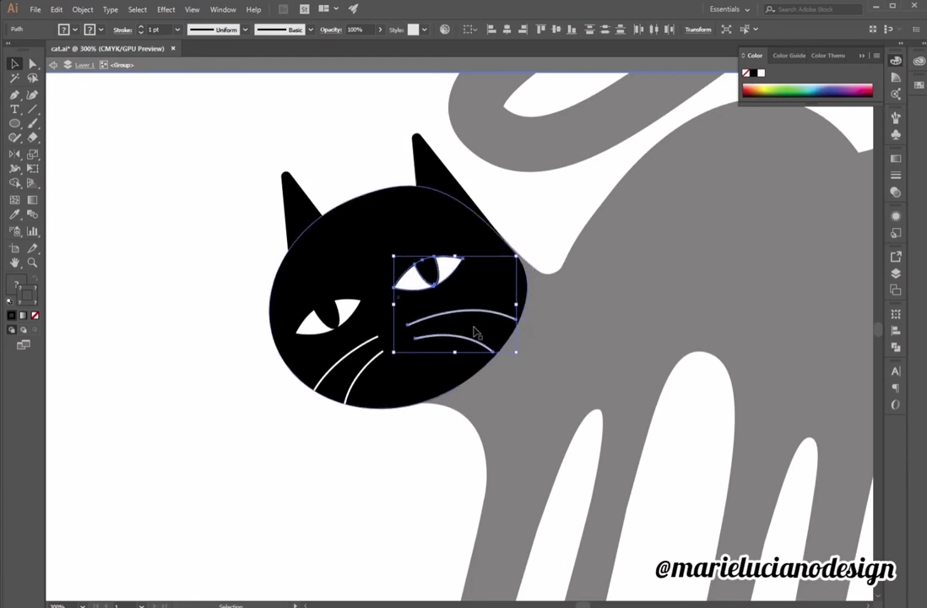
click(356, 516)
double_click(357, 515)
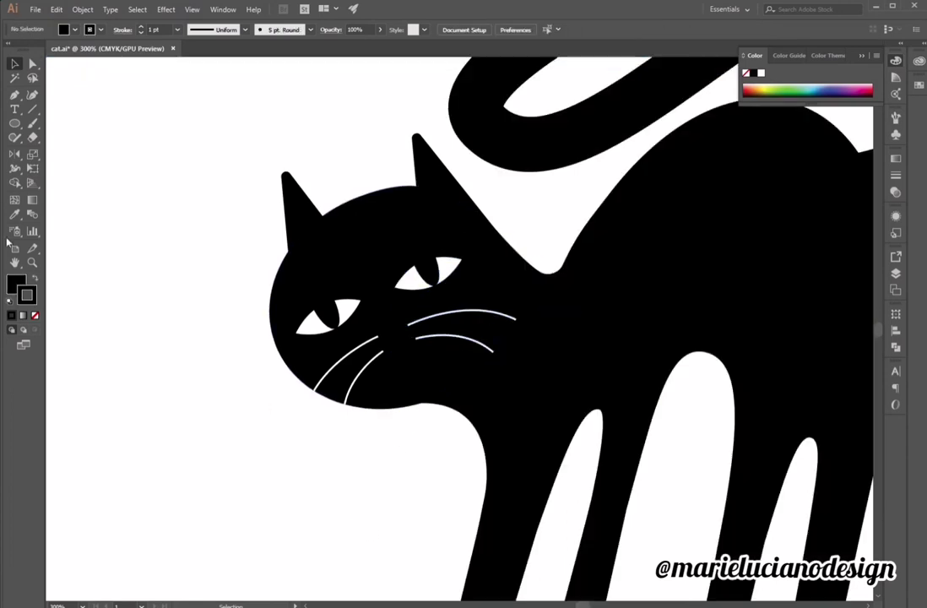
Isolate the head group again and set the stroke weight of all four whiskers to 2 pt.
key(ctrl+0)
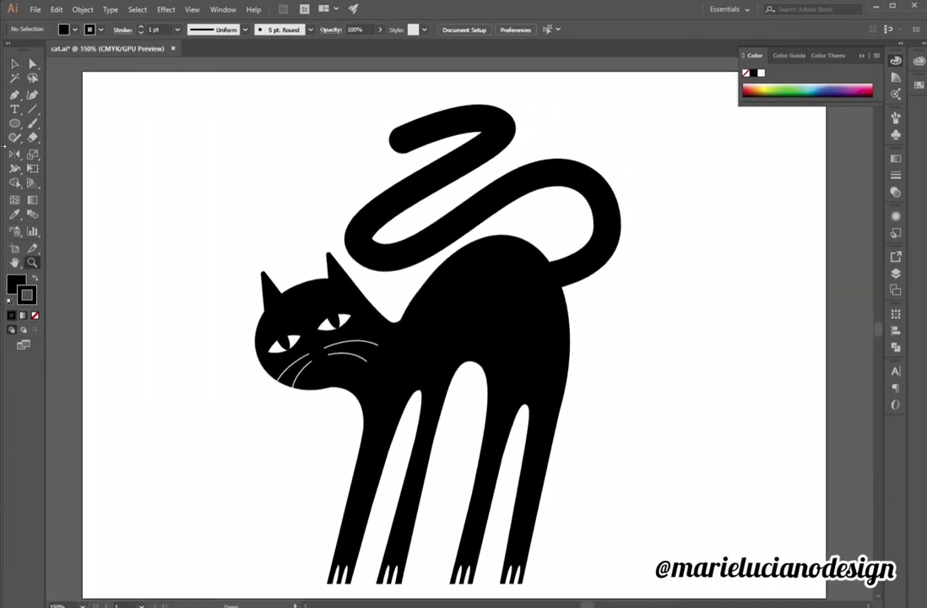
click(13, 65)
click(309, 363)
double_click(308, 363)
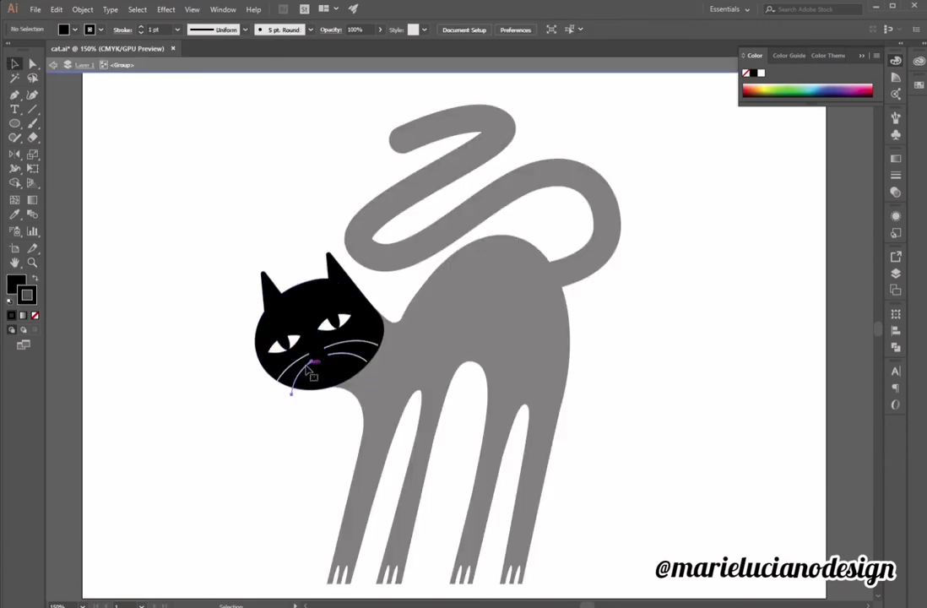
click(306, 363)
shift+click(342, 359)
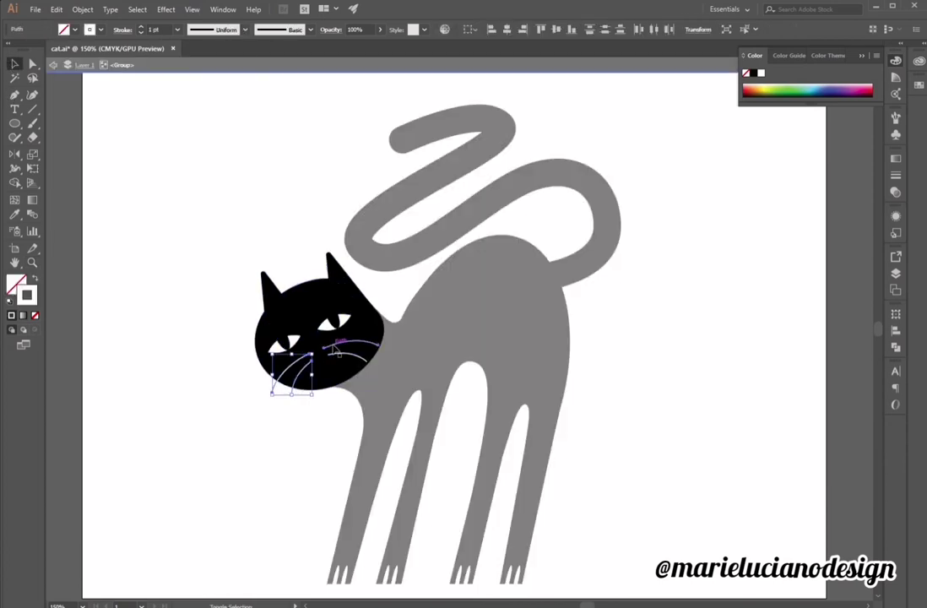
click(177, 30)
click(169, 94)
Apply the width profile tapered at both ends to the whiskers, and leave group isolation.
click(245, 31)
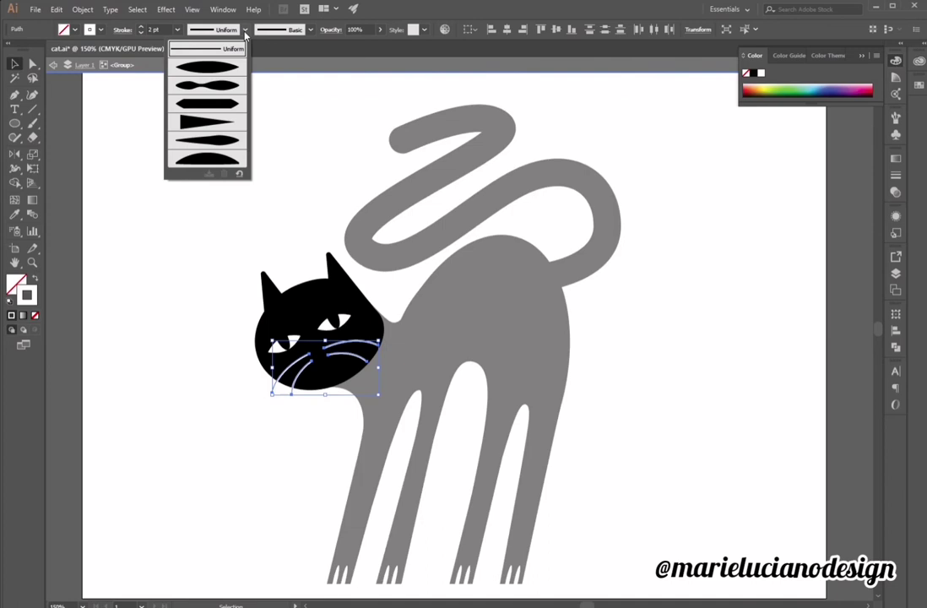
click(212, 69)
click(243, 108)
double_click(242, 108)
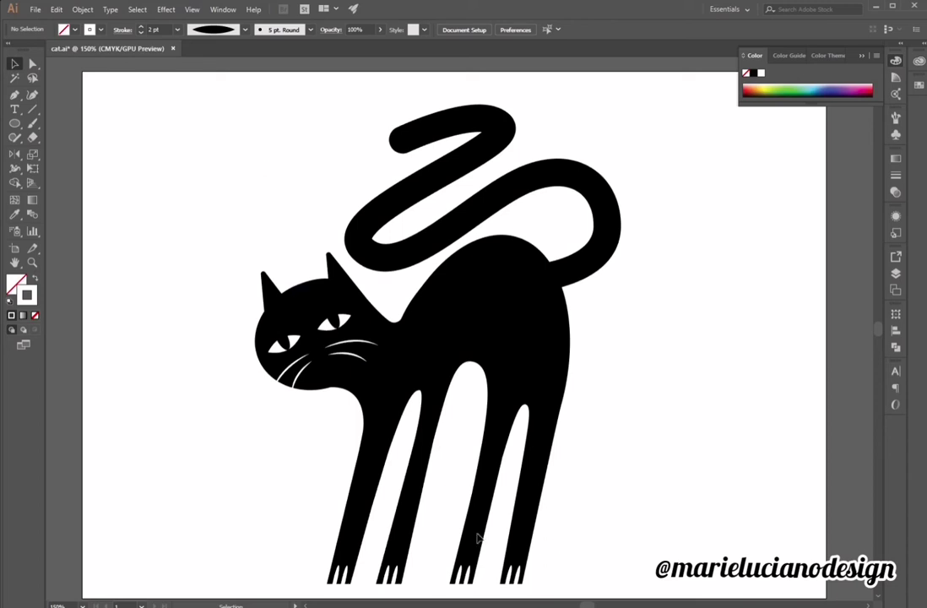
Shift the anchor points around the gap between the two front legs slightly toward the head.
click(415, 463)
key(a)
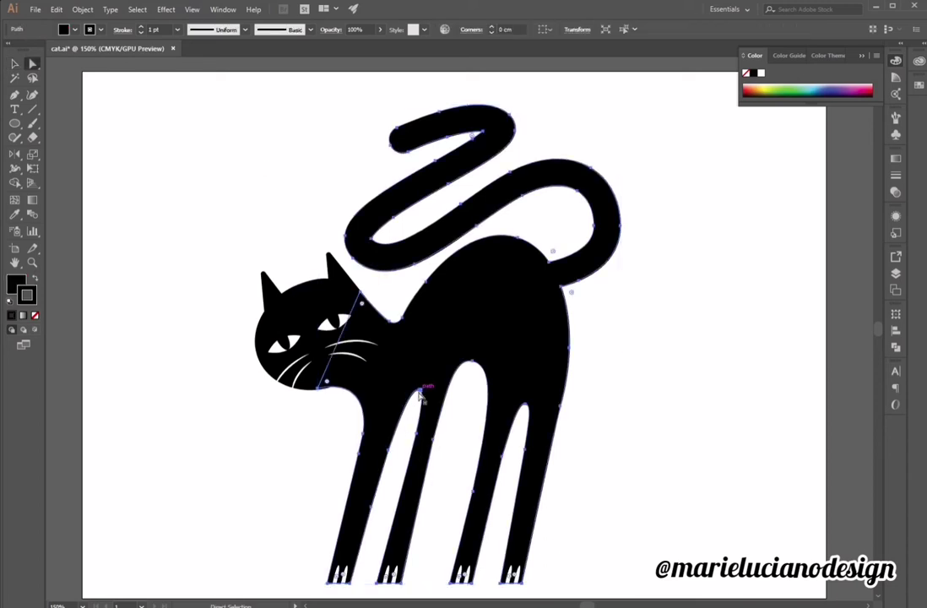
click(419, 391)
shift+click(389, 450)
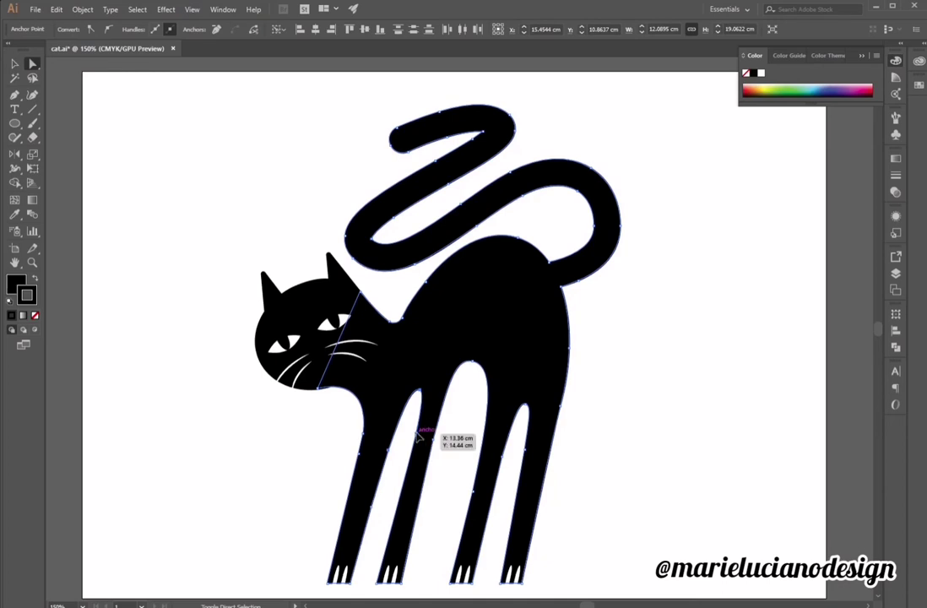
drag(419, 435, 370, 510)
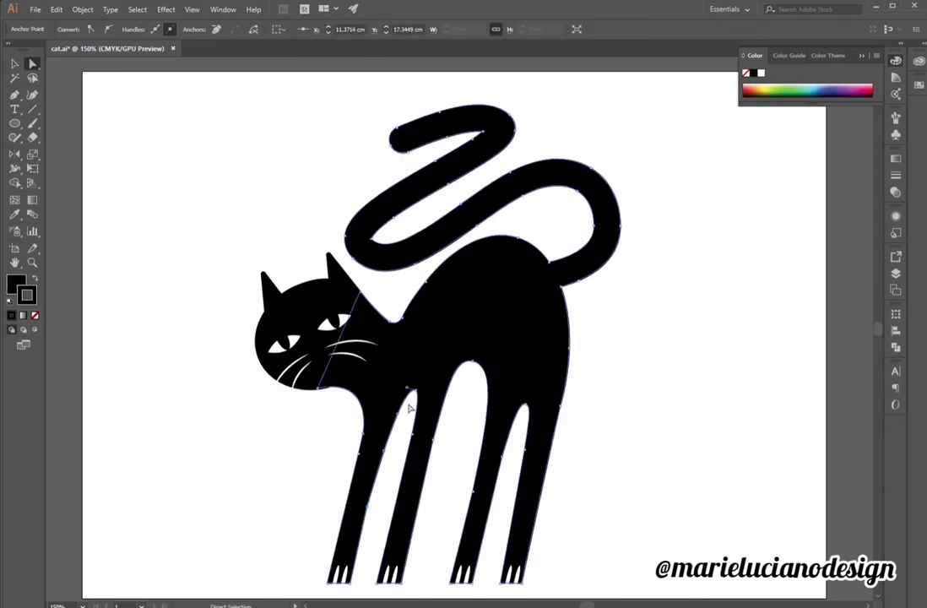
Raise the top of the gap between the front legs and adjust the anchor points on its two sides.
drag(417, 394, 414, 385)
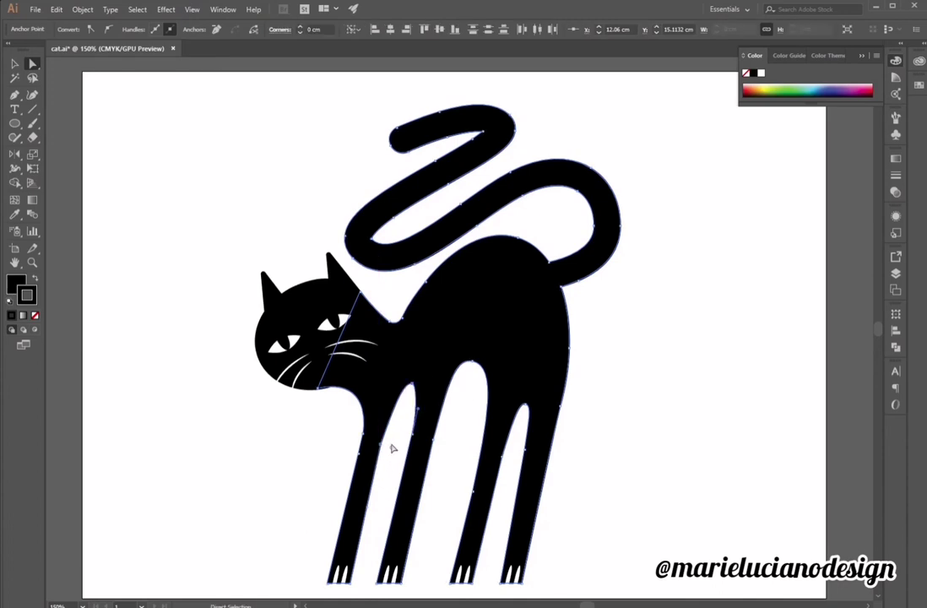
drag(380, 445, 414, 439)
click(399, 448)
click(457, 484)
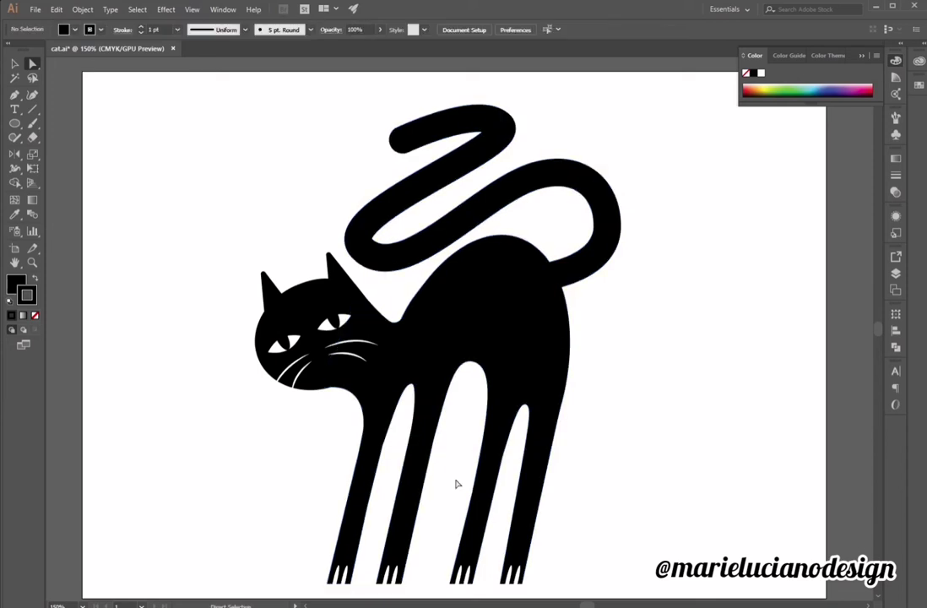
Widen the upper gap between the hind legs by moving its rear-side anchor point and top handle outward.
click(537, 473)
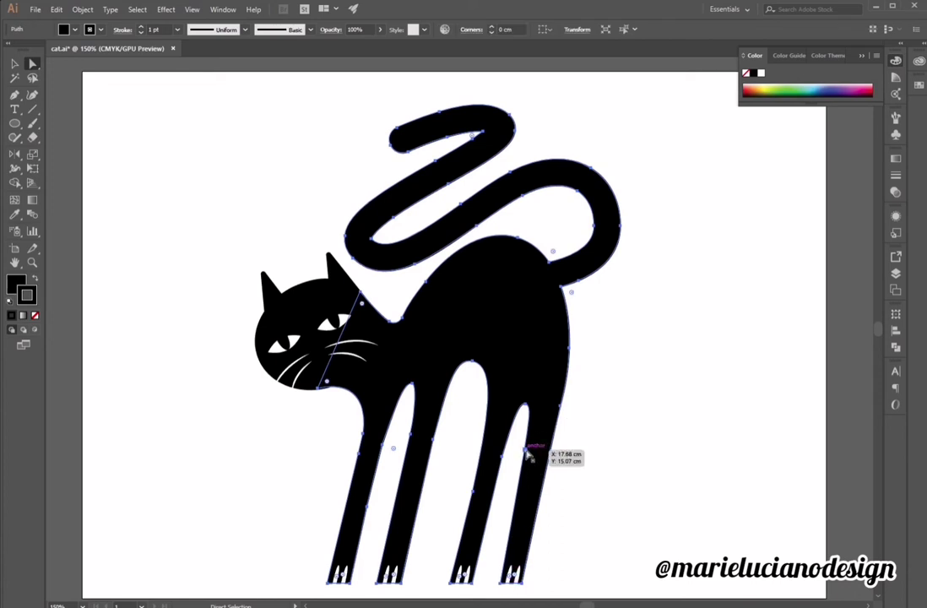
click(527, 407)
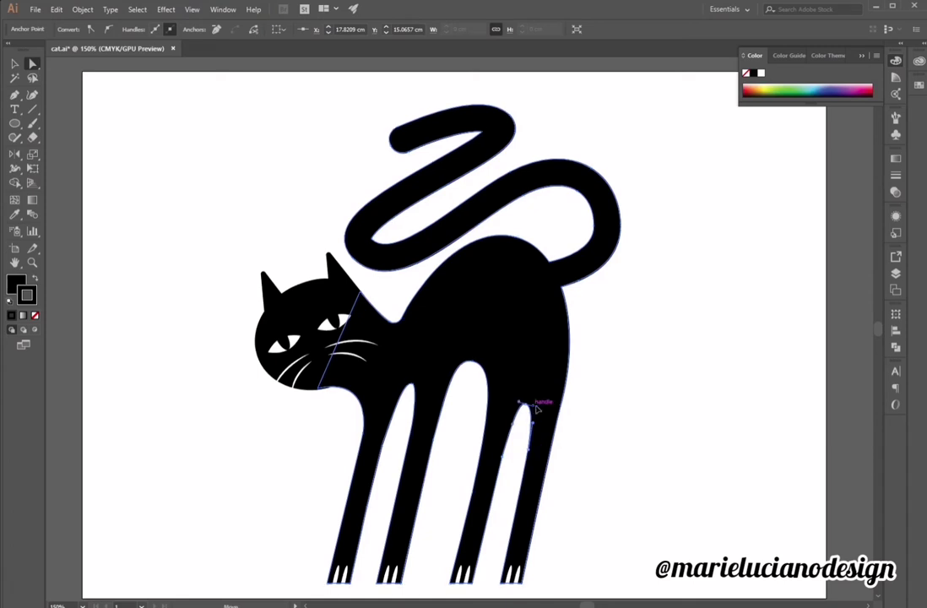
click(684, 459)
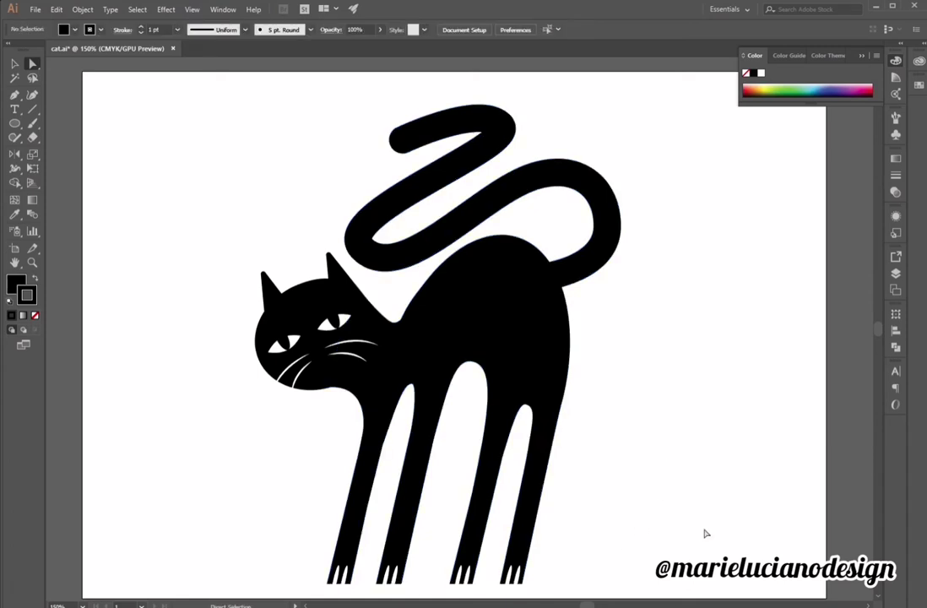
Ungroup the cat's head group.
click(328, 279)
click(83, 10)
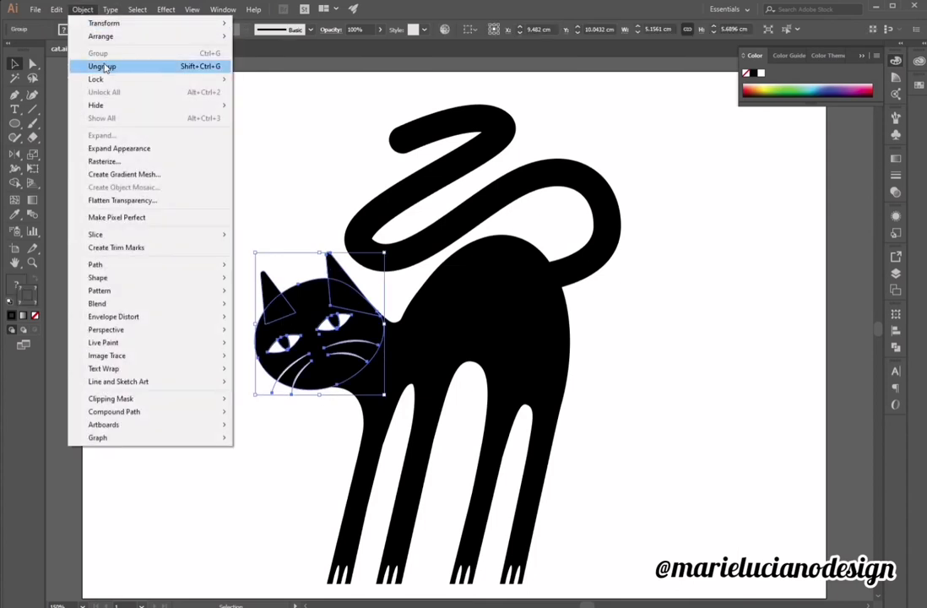
click(100, 65)
Select the head ellipse, both ears and the body, and merge them into one shape with Pathfinder Unite.
drag(235, 246, 260, 266)
drag(338, 294, 339, 294)
shift+click(431, 268)
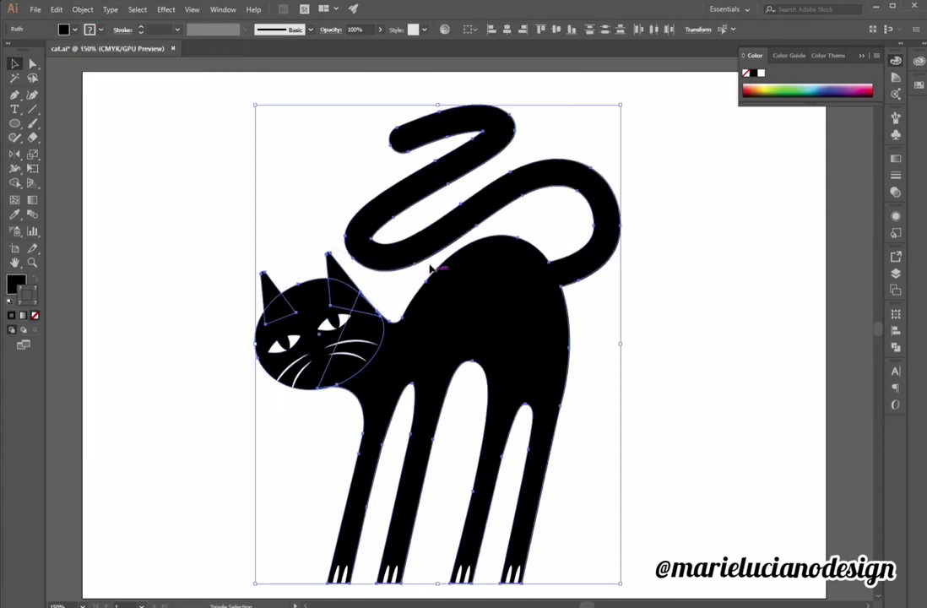
click(896, 273)
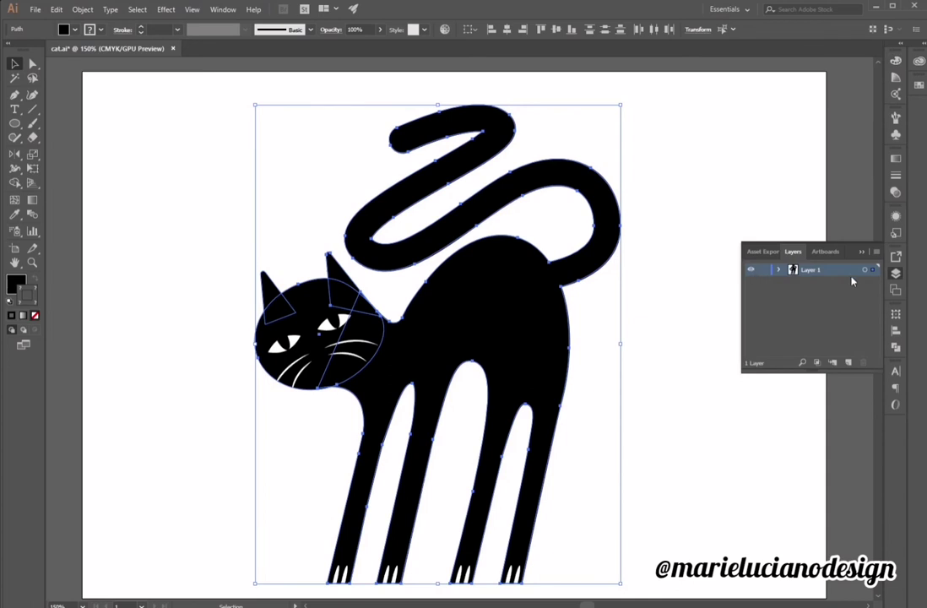
click(896, 347)
click(758, 339)
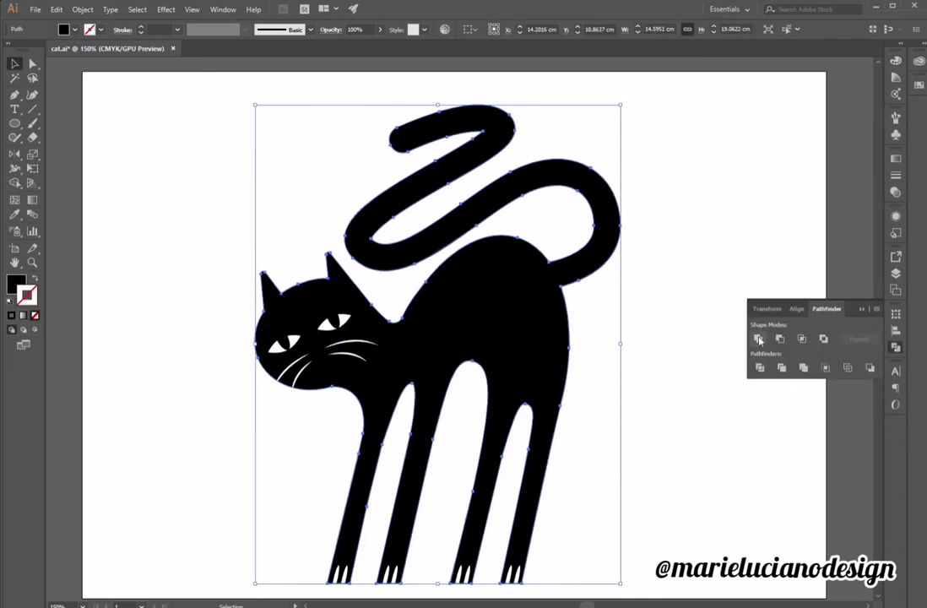
click(729, 462)
Select the merged cat together with the toe slits and cut the slits out of its paws with Shape Builder.
click(335, 321)
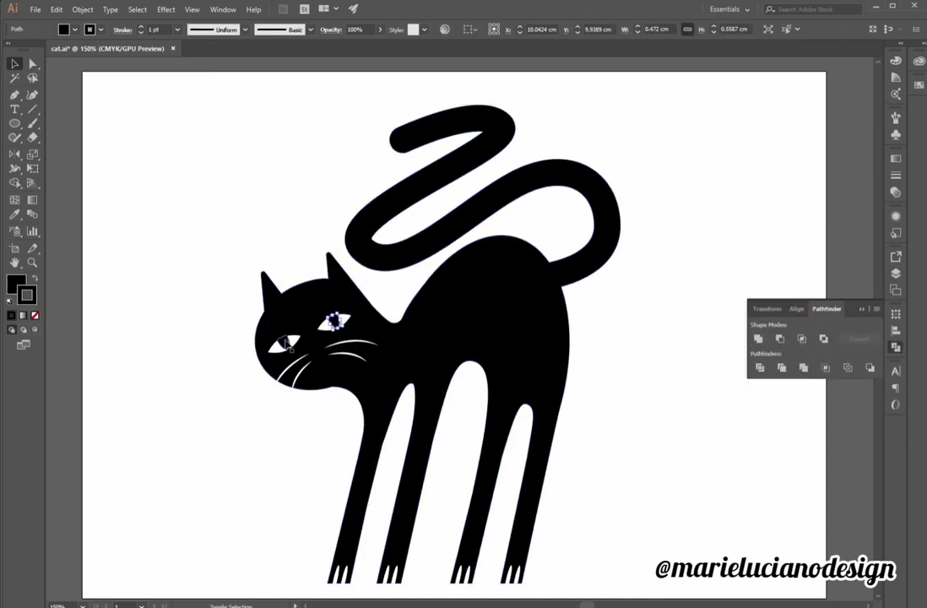
click(320, 567)
drag(617, 595, 617, 592)
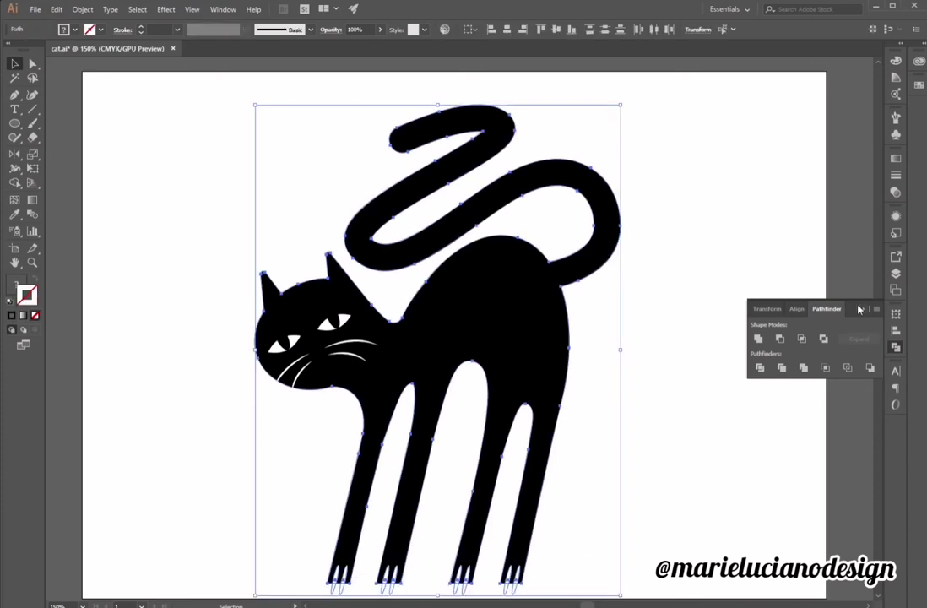
key(shift+m)
mouse_move(321, 594)
mouse_down()
mouse_move(553, 593)
mouse_move(332, 589)
mouse_move(507, 592)
mouse_move(481, 589)
mouse_up()
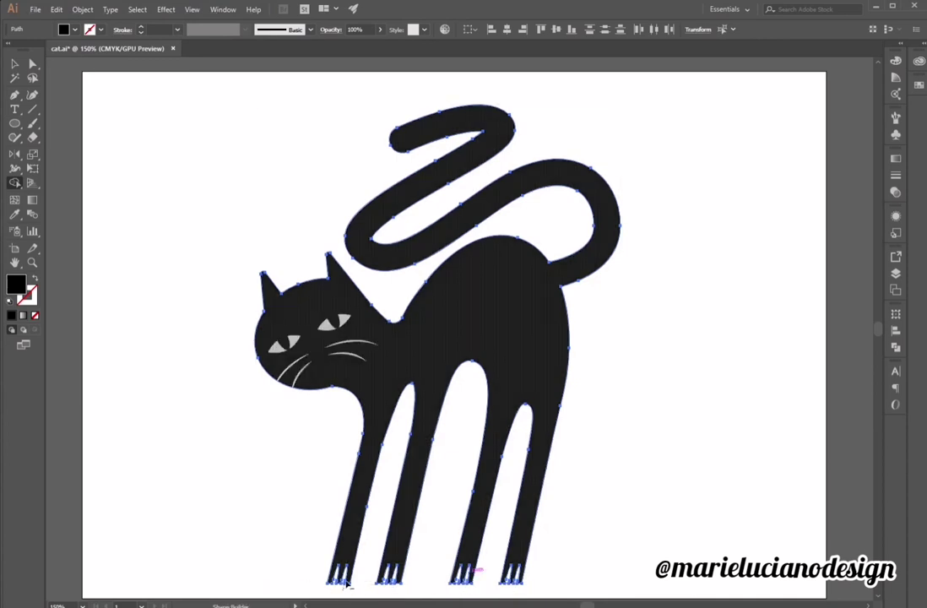
click(343, 585)
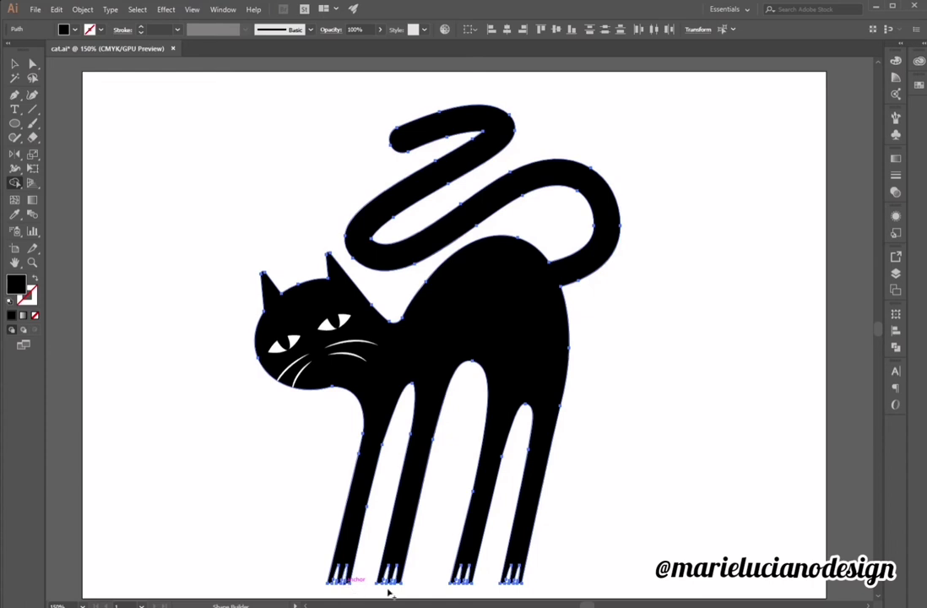
alt+click(384, 587)
Swap the cat's fill and stroke to inspect its outline with the cut toes, and restore the solid black fill.
click(14, 63)
click(528, 365)
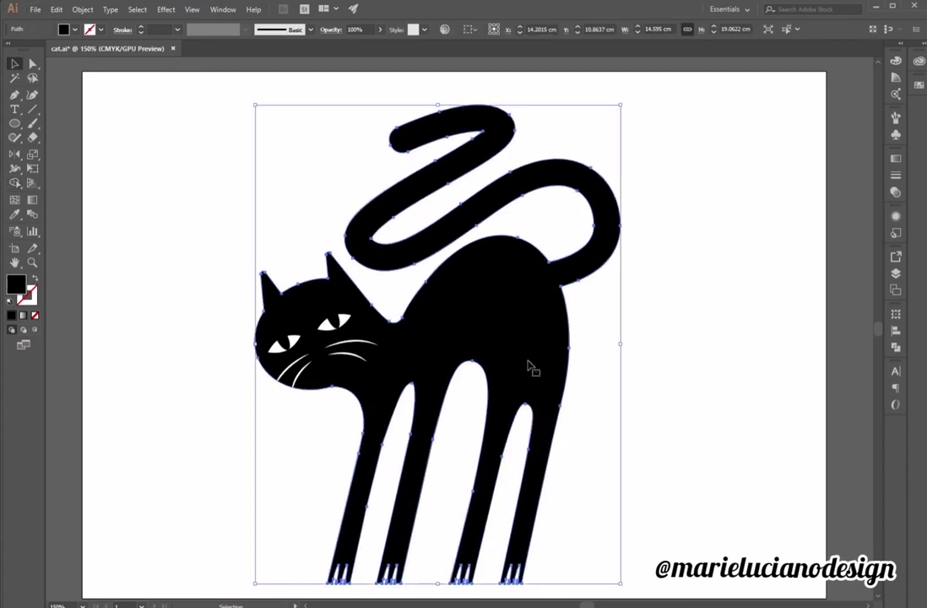
click(32, 278)
click(431, 539)
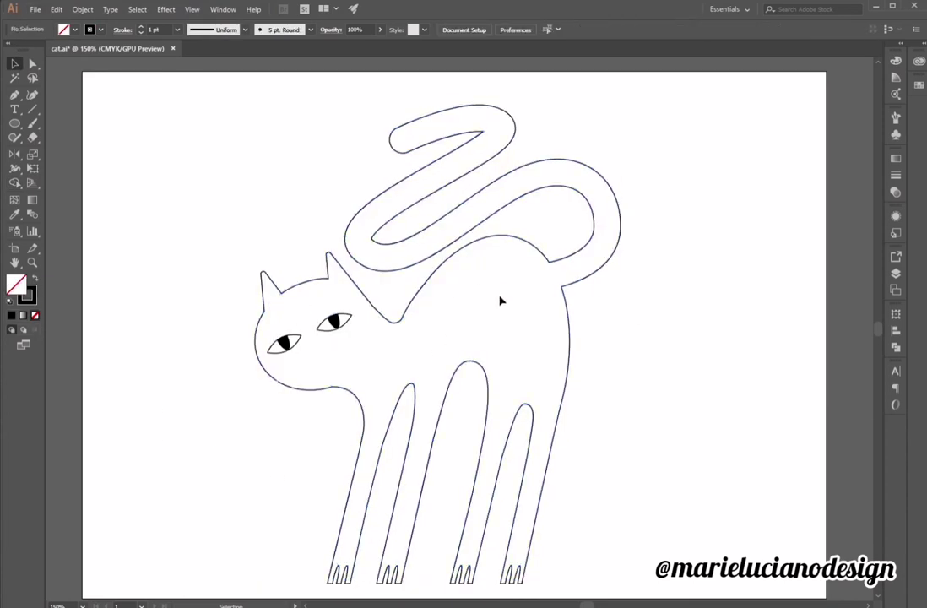
click(34, 279)
click(34, 279)
click(34, 279)
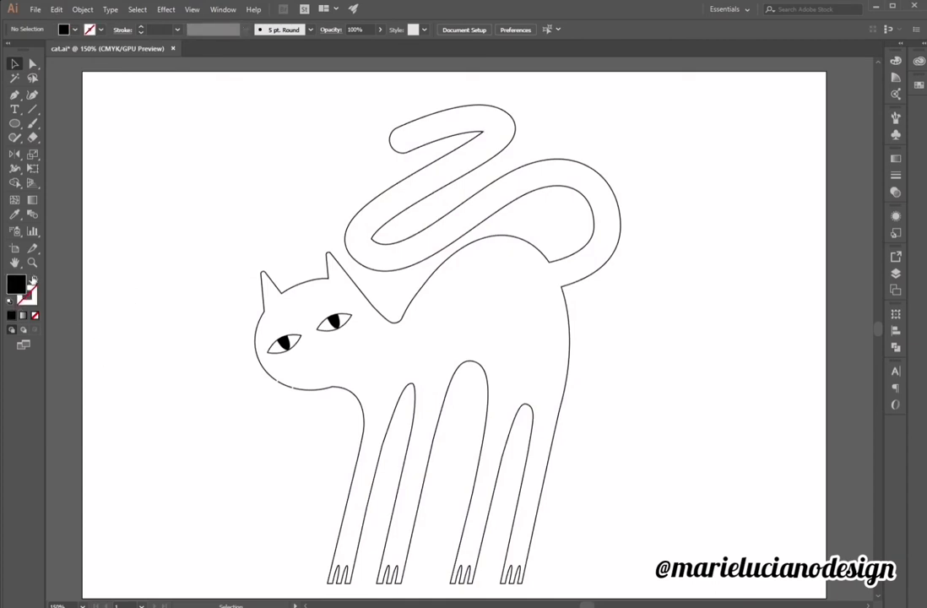
key(shift+x)
key(shift+x)
click(341, 519)
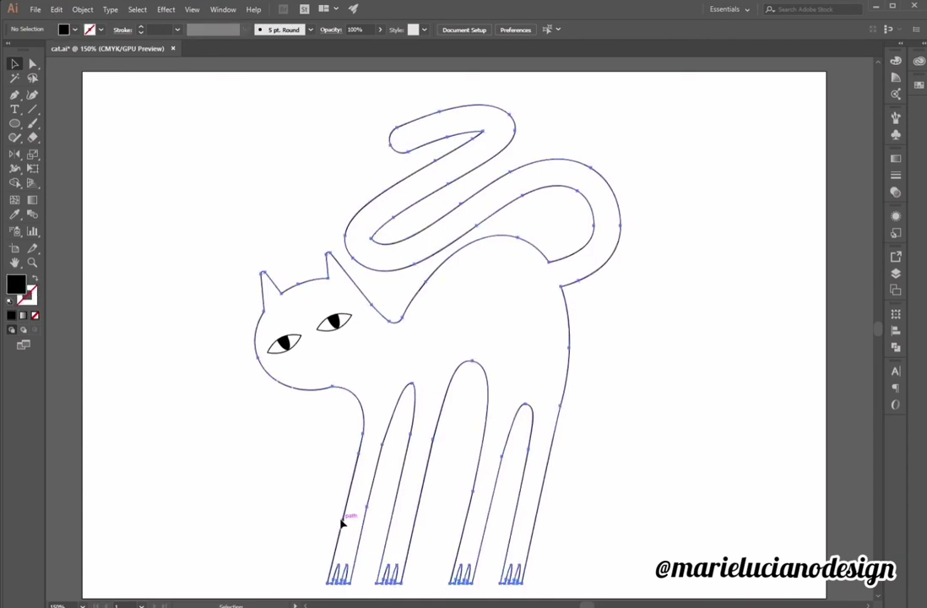
click(35, 281)
click(604, 363)
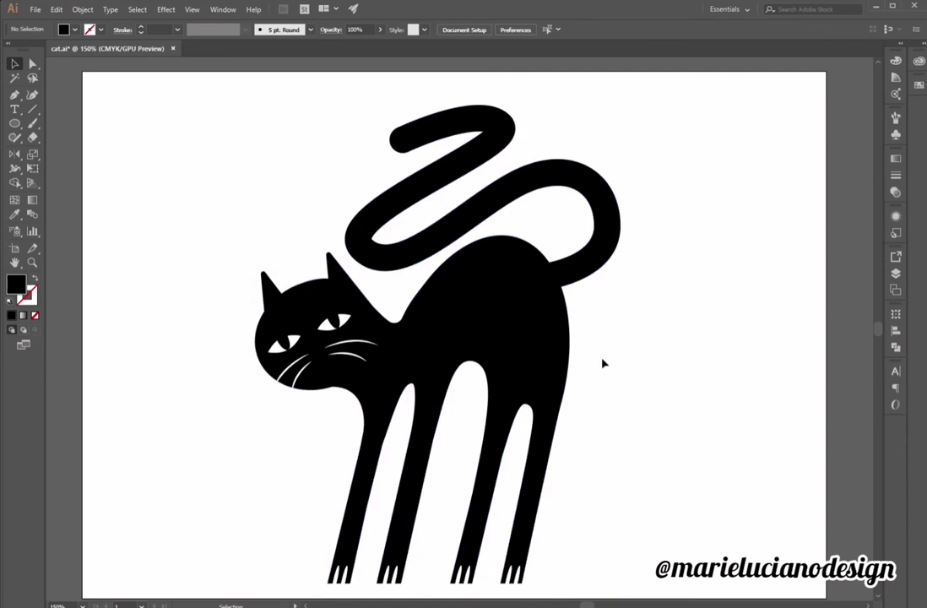
Round the corners where the tail joins the body to 0.55 cm and the corner below the chin to about 1.23 cm.
click(564, 289)
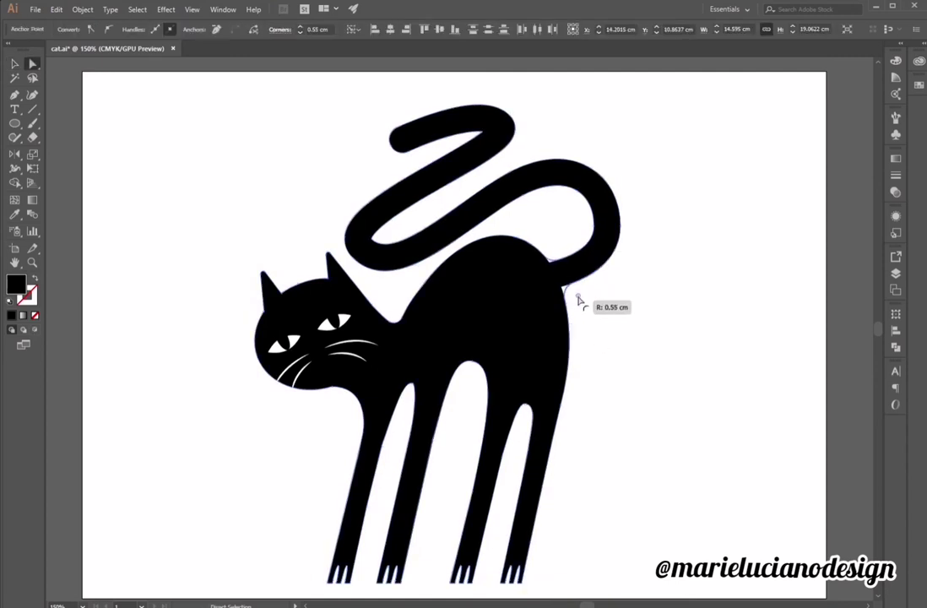
click(619, 450)
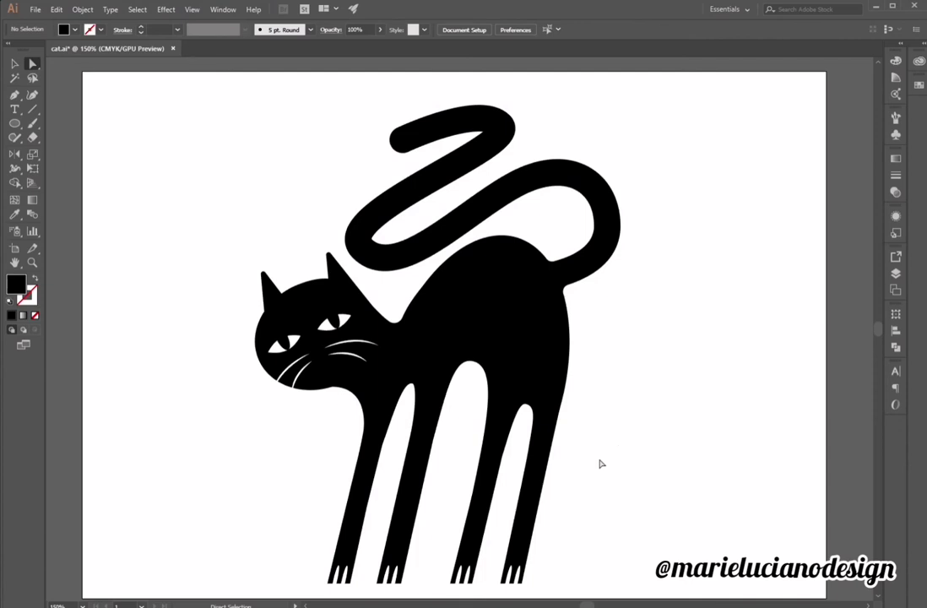
click(377, 403)
drag(334, 400, 327, 466)
click(344, 446)
click(369, 409)
click(344, 390)
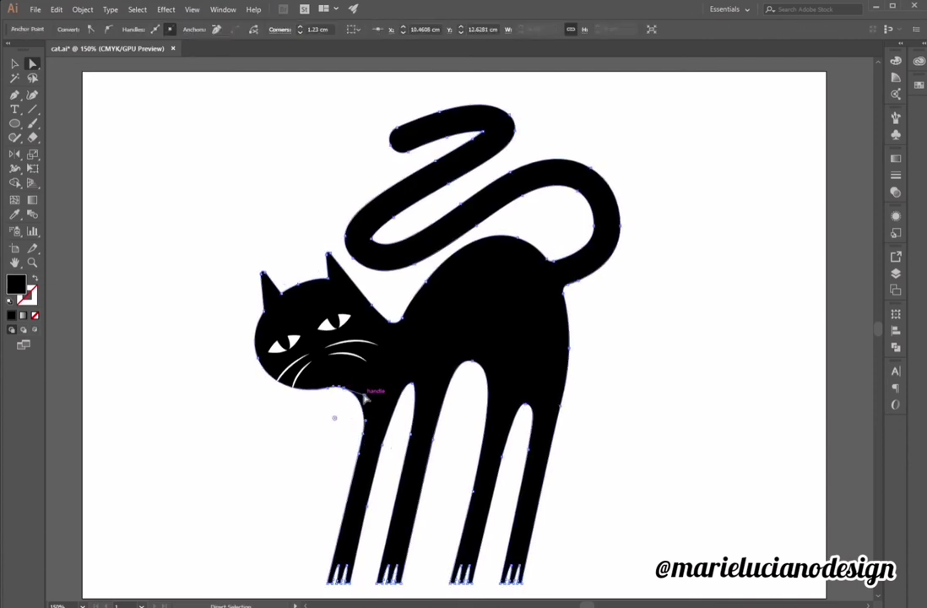
Smooth the throat curve between the chin and the front leg by adjusting its anchor points and handles.
drag(365, 394, 371, 392)
click(316, 469)
key(ctrl+z)
key(a)
click(369, 415)
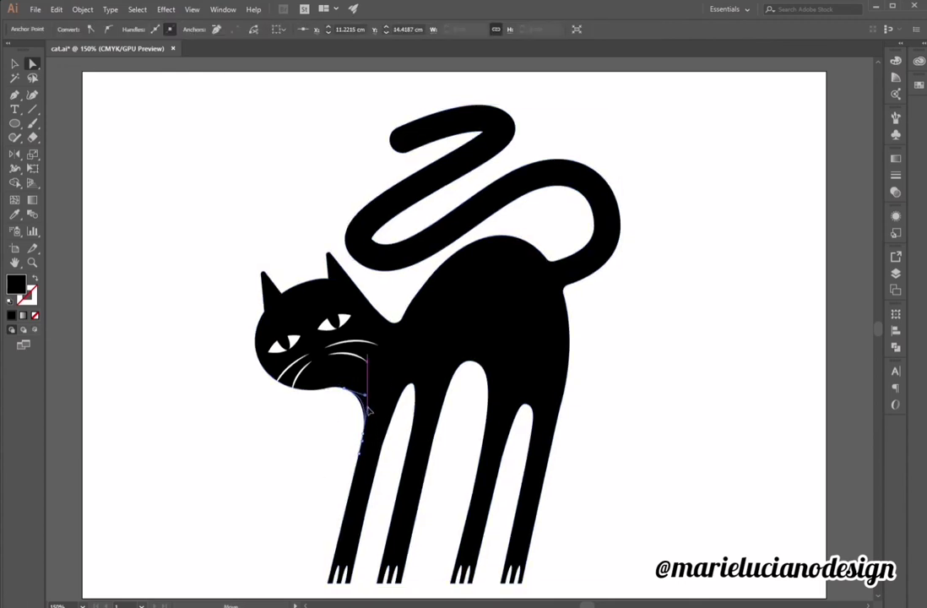
click(310, 467)
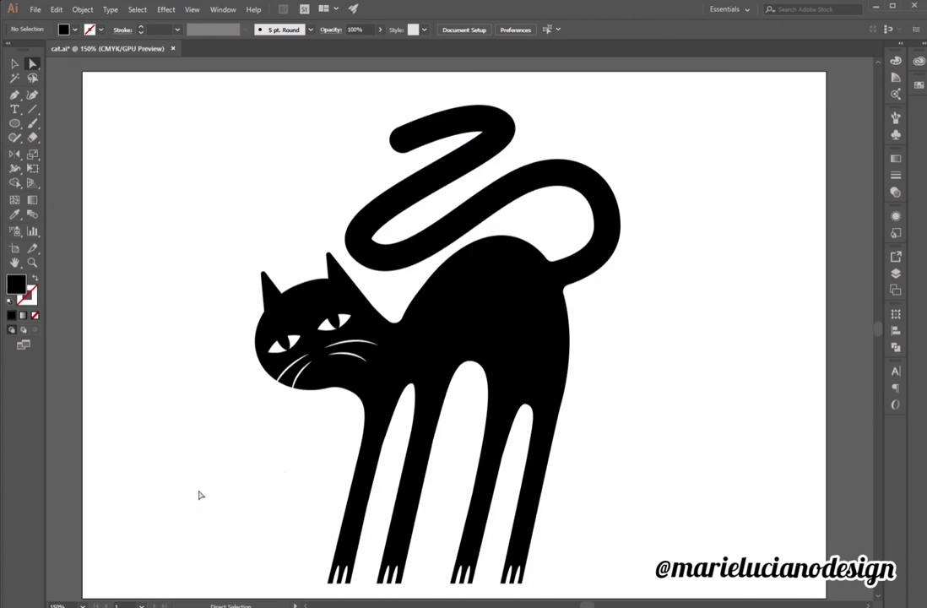
Draw a short diagonal line inside the front ear with the Pen tool and give it a pink-red stroke without fill.
drag(14, 95, 32, 91)
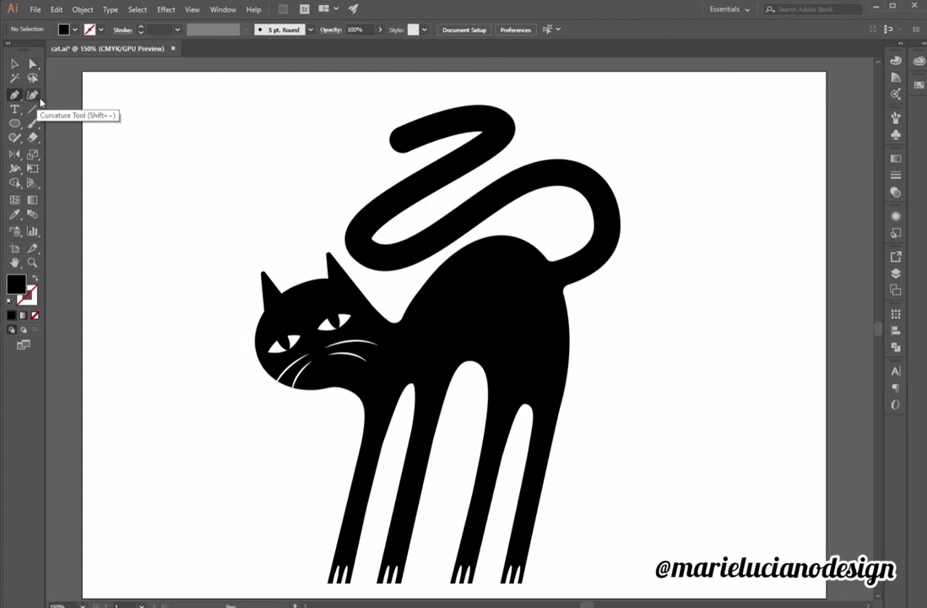
click(263, 275)
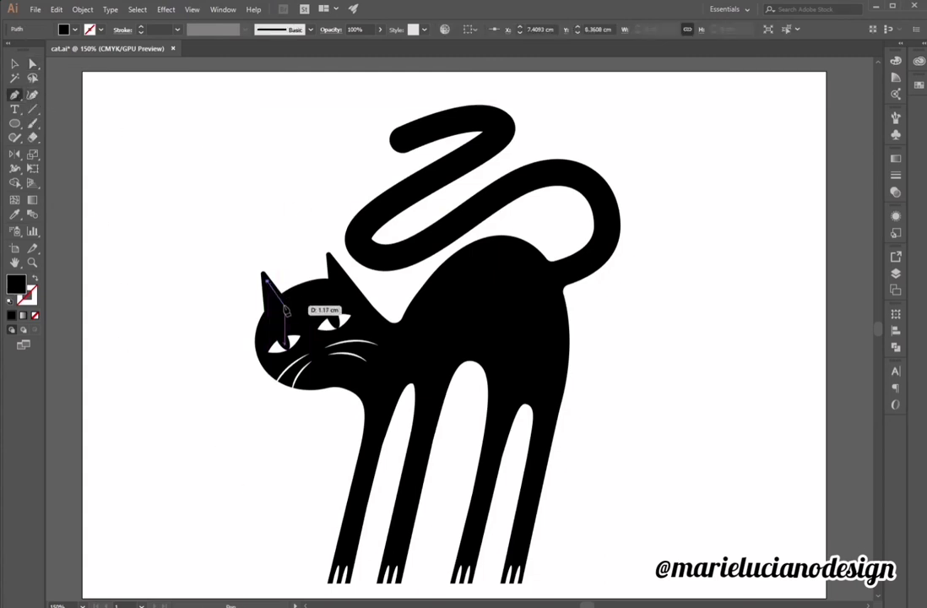
click(285, 306)
click(34, 279)
double_click(28, 297)
click(559, 230)
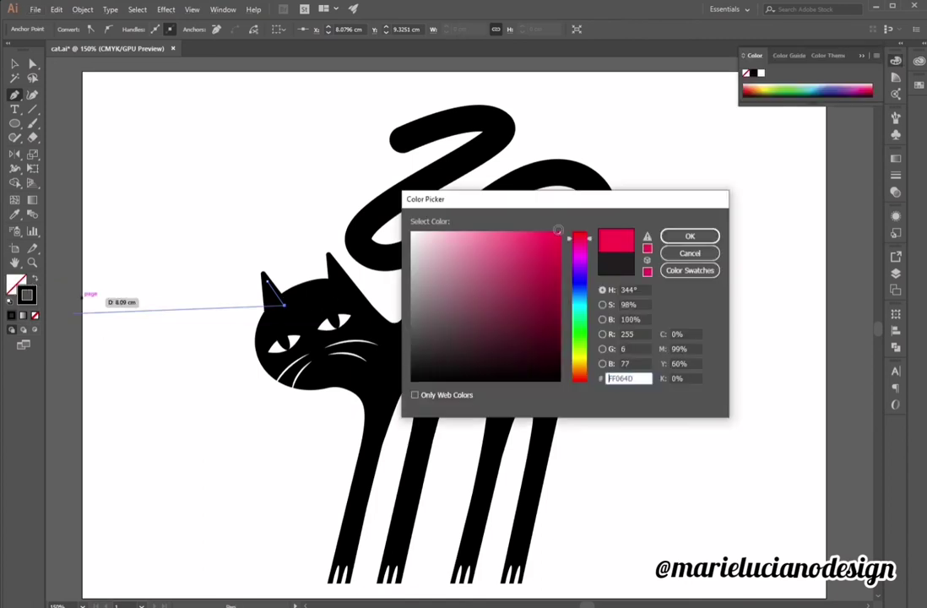
click(689, 237)
Give the ear line a 3 pt stroke with a tapered width profile and copy it into the other ear.
click(15, 65)
click(203, 221)
click(281, 304)
click(178, 30)
click(193, 110)
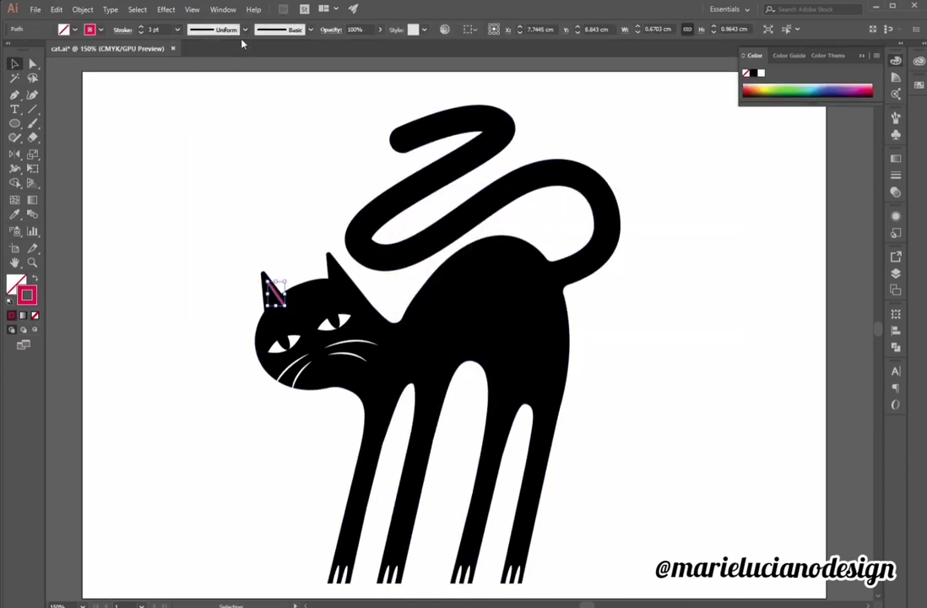
click(245, 31)
click(209, 67)
click(221, 202)
drag(283, 307, 348, 288)
click(167, 152)
Create an eight-pointed star with Radius 2 set to 3 cm on the cat's rump.
drag(14, 123, 110, 179)
click(515, 281)
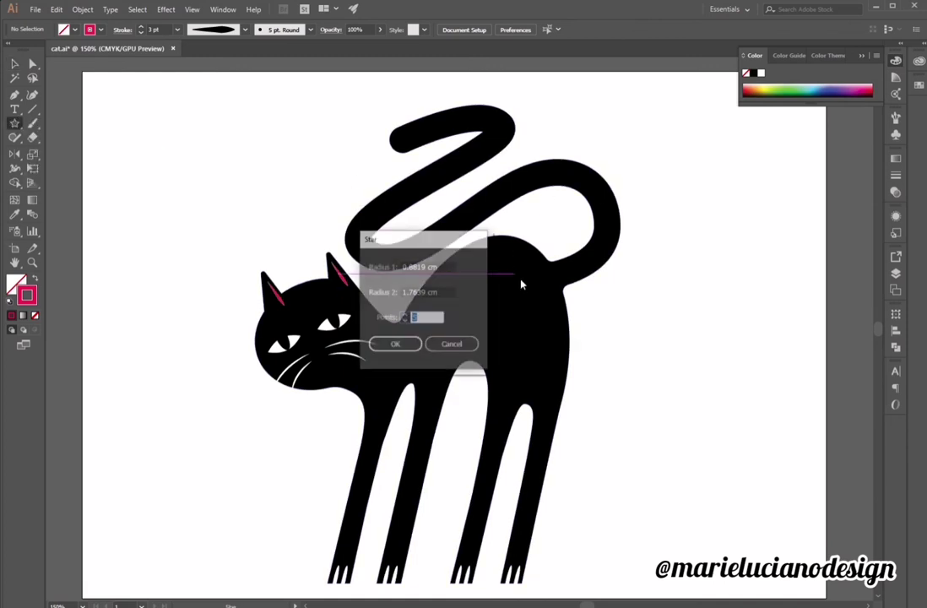
click(412, 347)
key(Delete)
click(522, 285)
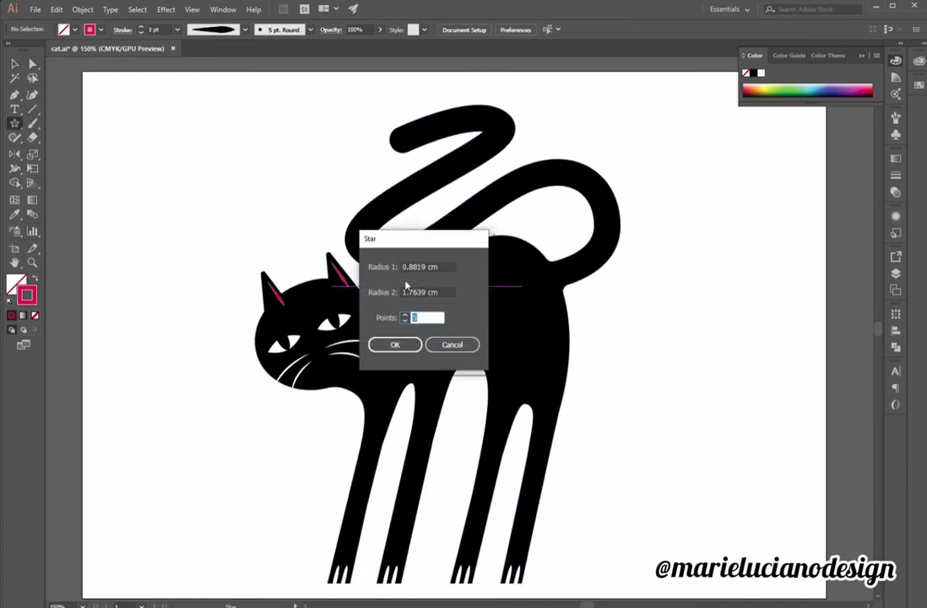
double_click(425, 292)
text(3)
double_click(427, 314)
text(8)
click(392, 345)
Shrink the star to about 2.2 cm wide and position it on the cat's rump.
click(15, 64)
drag(592, 216, 508, 300)
drag(491, 327, 512, 290)
key(ctrl+z)
drag(499, 323, 526, 283)
Recolour the star purple and apply the colour as its fill, with no stroke.
double_click(27, 295)
drag(581, 263, 581, 273)
click(521, 261)
click(690, 236)
click(35, 278)
click(202, 250)
Select the star's eight outer anchor points and round its tips.
click(519, 293)
key(a)
click(495, 261)
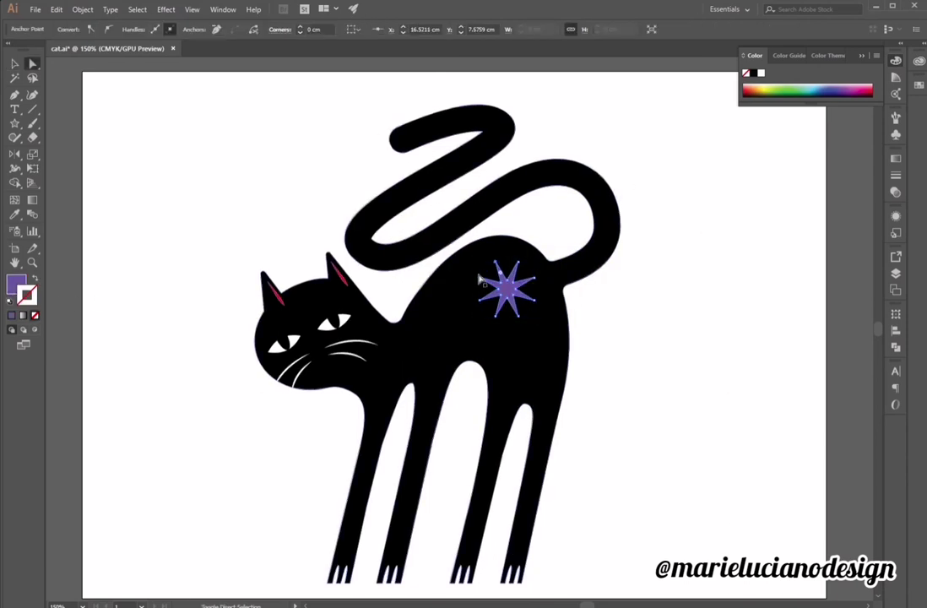
shift+click(479, 278)
shift+click(479, 301)
shift+click(496, 317)
shift+click(520, 316)
shift+click(535, 301)
shift+click(535, 278)
shift+click(518, 263)
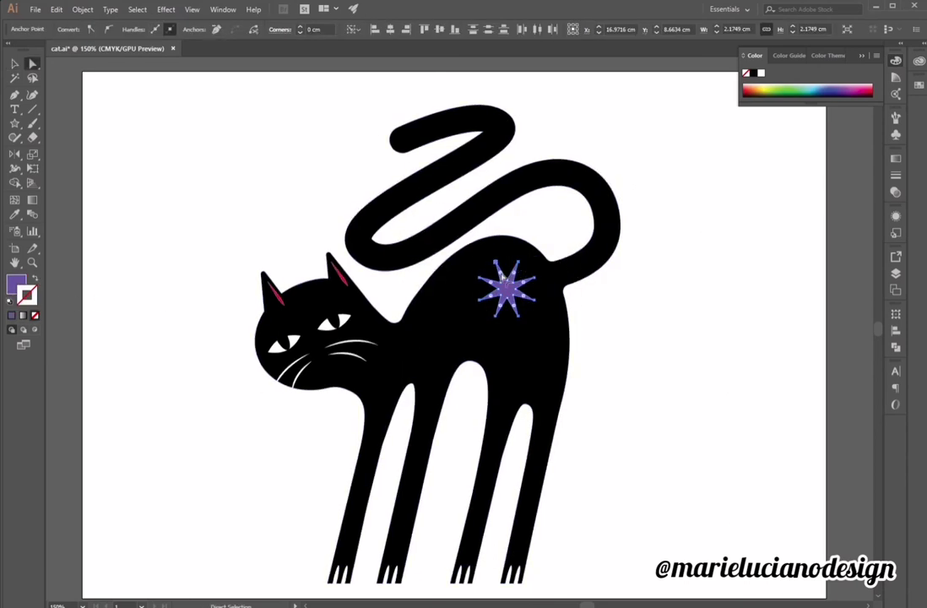
drag(500, 272, 507, 270)
key(v)
click(650, 287)
Shrink the purple star and add two smaller copies, arranging all three as a cluster on the cat's rump.
drag(527, 290, 511, 273)
click(650, 287)
drag(506, 262, 538, 266)
drag(542, 276, 487, 293)
click(692, 353)
drag(467, 308, 494, 287)
key(ctrl+shift+a)
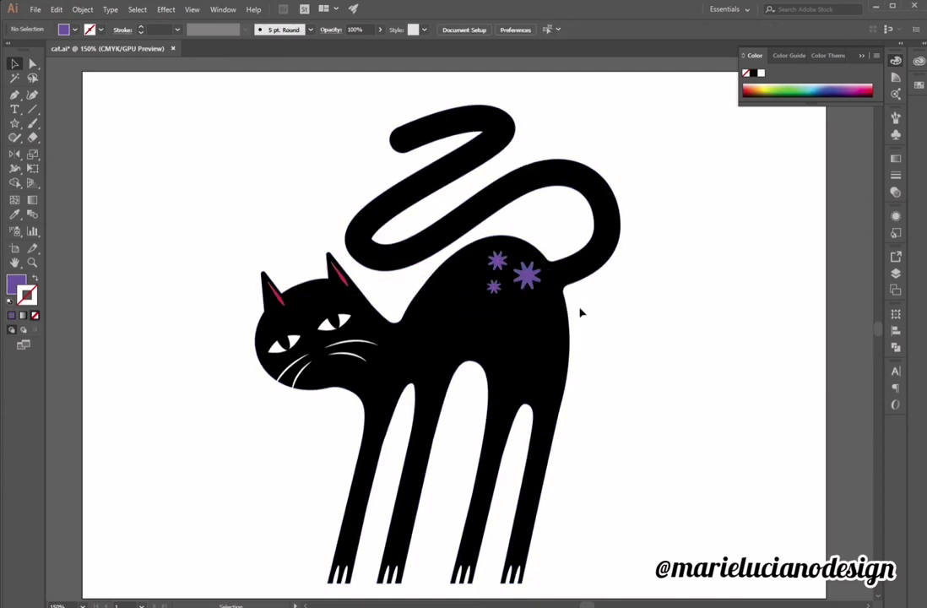
Draw a narrow ellipse about 0.66 by 1.47 cm over the outer edge of the tail's base and tilt it.
click(15, 125)
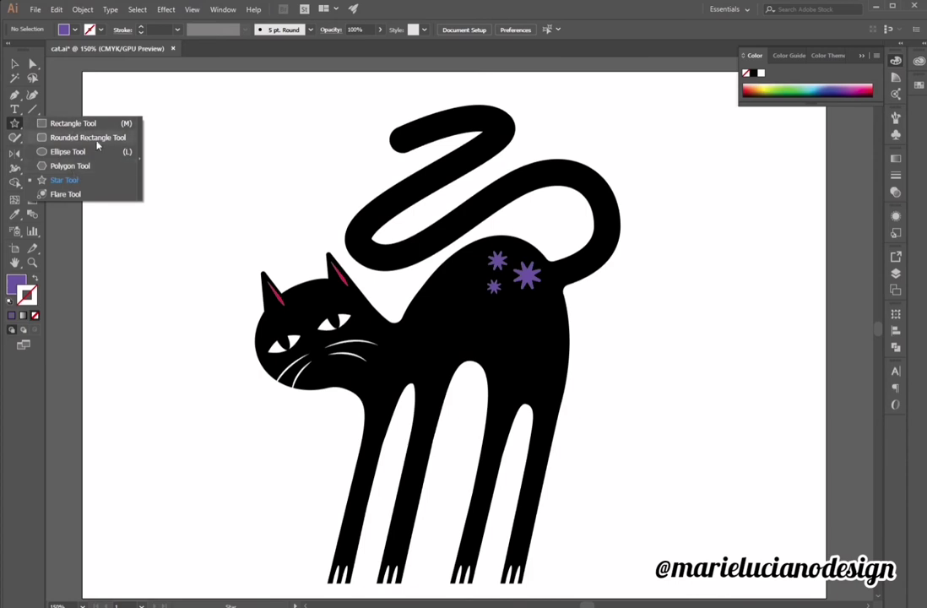
click(95, 150)
mouse_move(576, 262)
mouse_down()
mouse_move(592, 298)
mouse_move(571, 256)
mouse_up()
key(v)
drag(581, 277, 593, 268)
click(629, 283)
Copy the purple ellipse in an overlapping row up the tail's outer curve, rotating the copies to follow the bend.
drag(593, 281, 605, 274)
drag(601, 249, 610, 267)
click(631, 274)
drag(584, 318, 622, 284)
drag(608, 275, 639, 251)
drag(654, 219, 626, 194)
drag(628, 233, 629, 229)
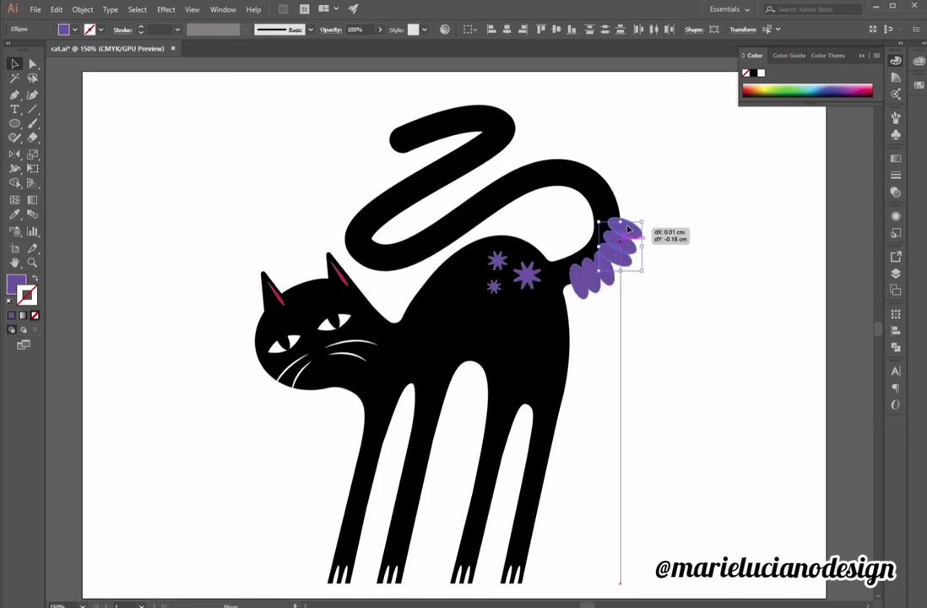
Rotate and reposition the individual ellipses so that they fan out evenly along the tail's outer edge.
drag(635, 274, 651, 253)
click(658, 259)
drag(629, 247, 632, 250)
drag(632, 229, 638, 231)
click(652, 257)
click(605, 268)
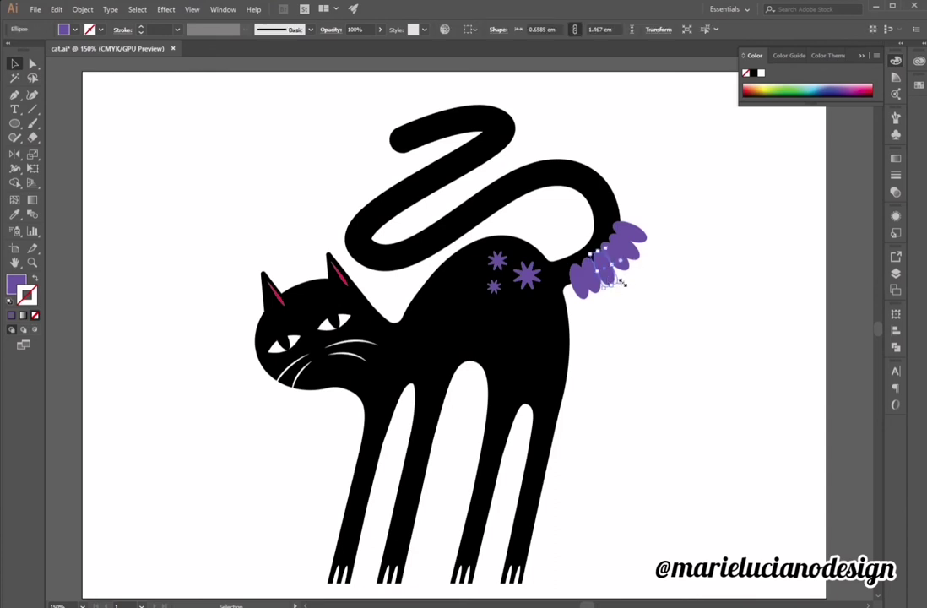
drag(625, 281, 591, 306)
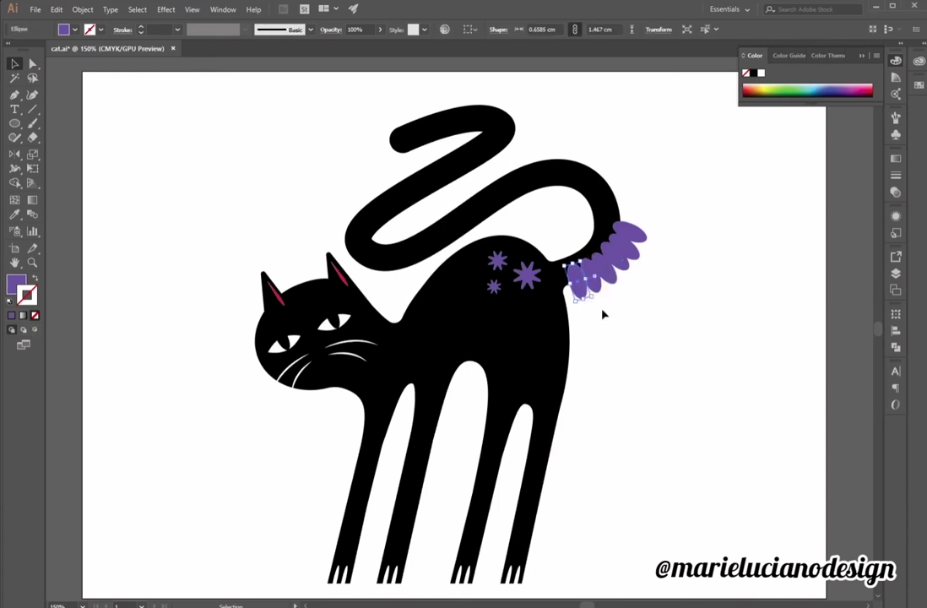
click(603, 314)
Place a duplicate of the cat's silhouette in front of all the other artwork.
click(619, 202)
click(637, 216)
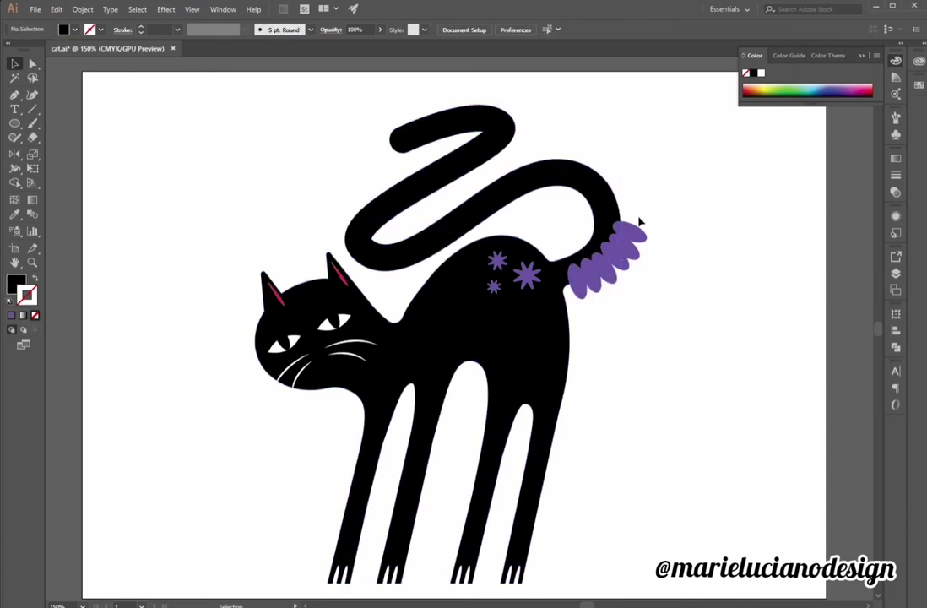
click(606, 213)
key(ctrl+2)
click(640, 239)
shift+click(630, 251)
click(576, 317)
key(ctrl+shift+bracketright)
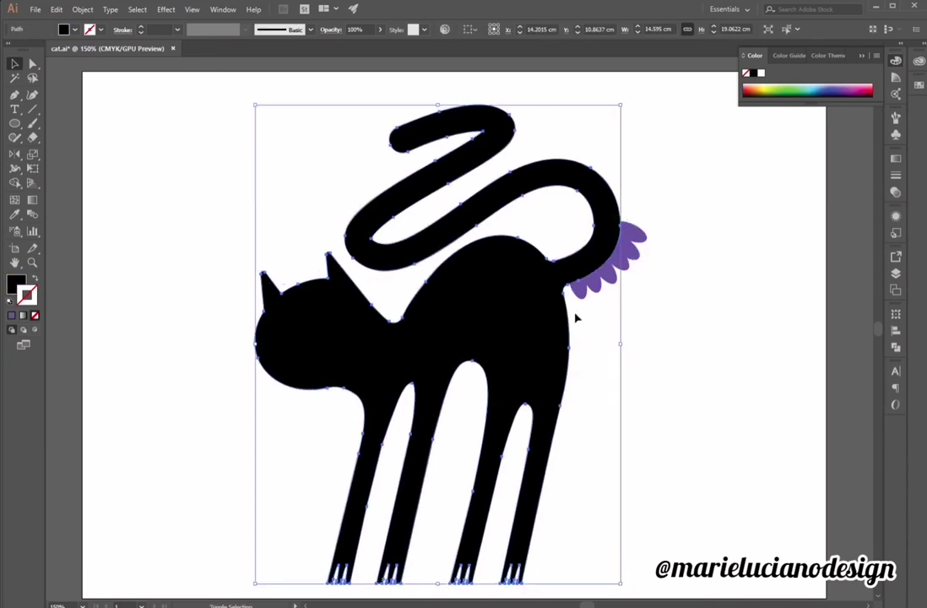
With Shape Builder, remove the duplicate silhouette and the ellipse parts outside the tail, and merge the remaining pieces into one scalloped patch.
drag(634, 287, 634, 285)
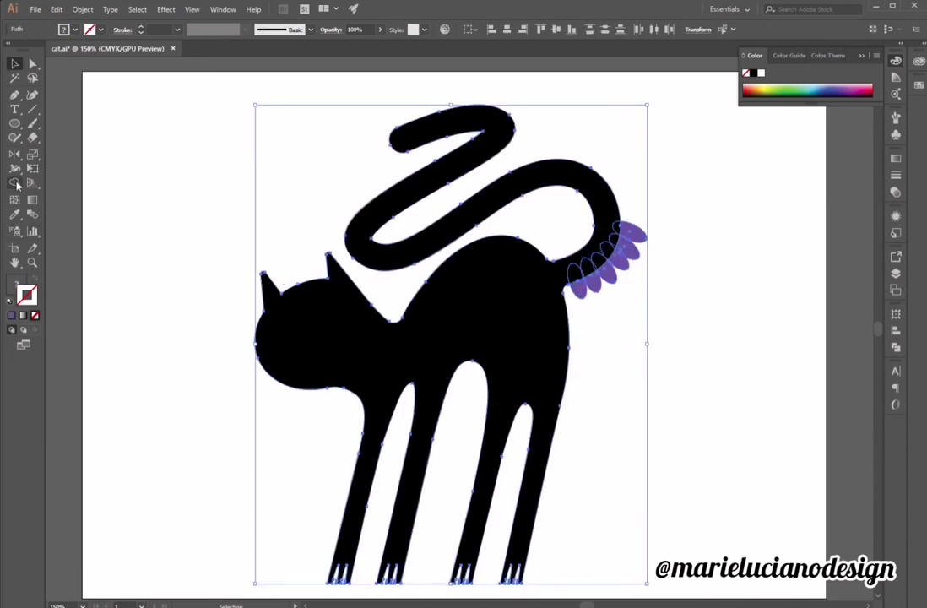
click(15, 184)
alt+click(546, 278)
mouse_move(646, 210)
mouse_down()
mouse_move(645, 230)
mouse_move(576, 292)
mouse_up()
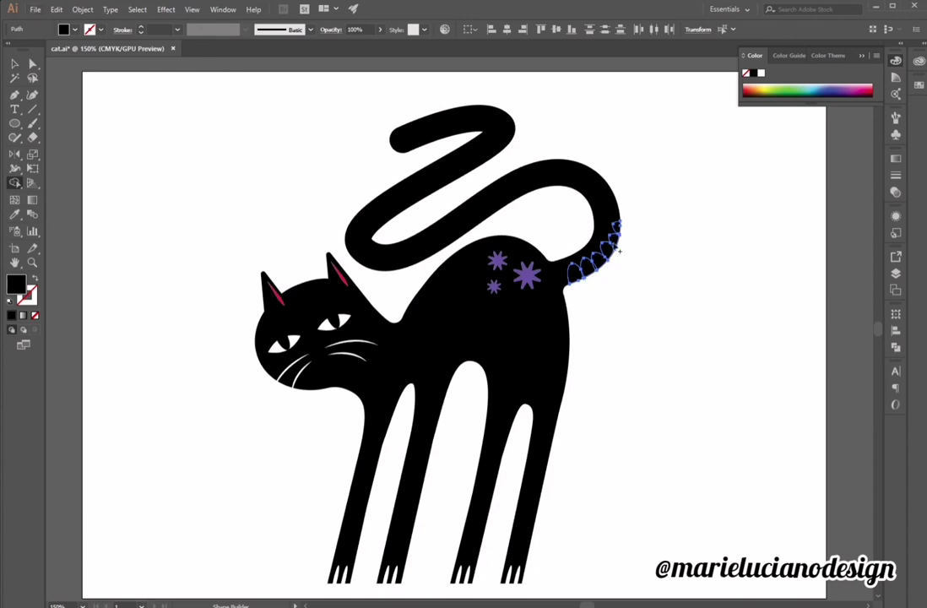
drag(620, 241, 617, 228)
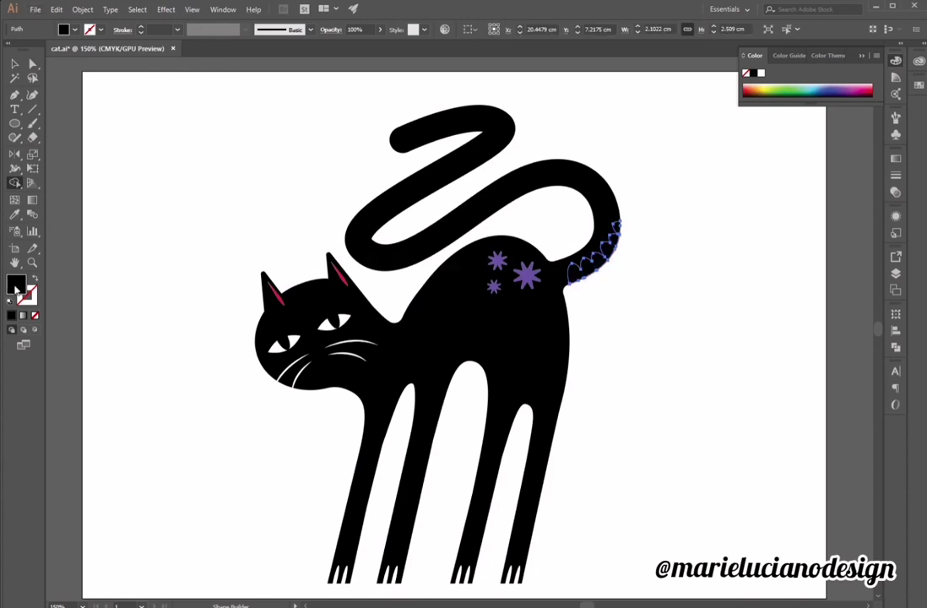
Try to change the scalloped tail patch's fill to yellow in the colour picker.
double_click(15, 289)
click(580, 360)
drag(548, 249, 583, 220)
click(707, 237)
Bring the scalloped tail patch to the front and fill it with yellow ffff00.
click(15, 64)
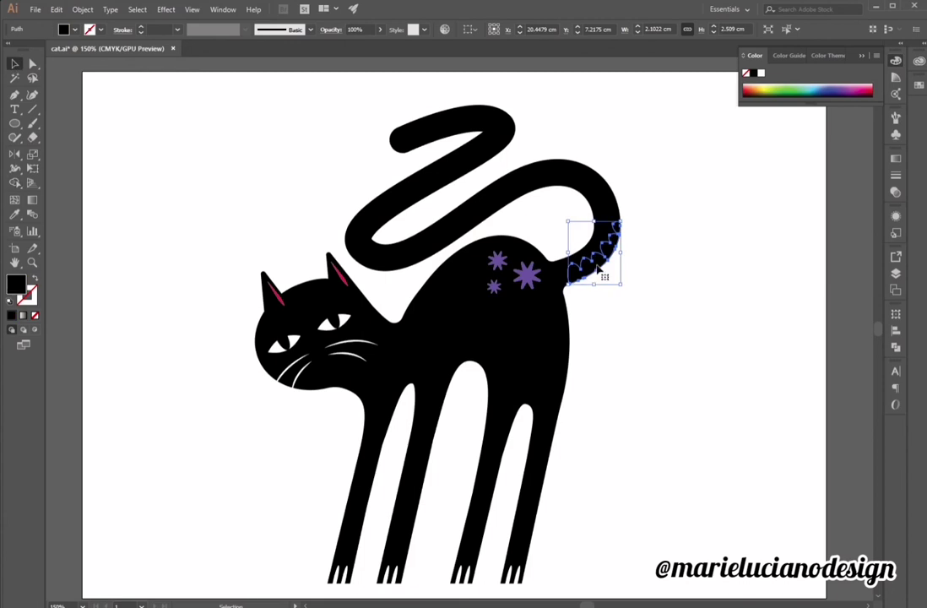
right_click(597, 265)
mouse_move(629, 447)
click(762, 447)
click(896, 347)
click(863, 309)
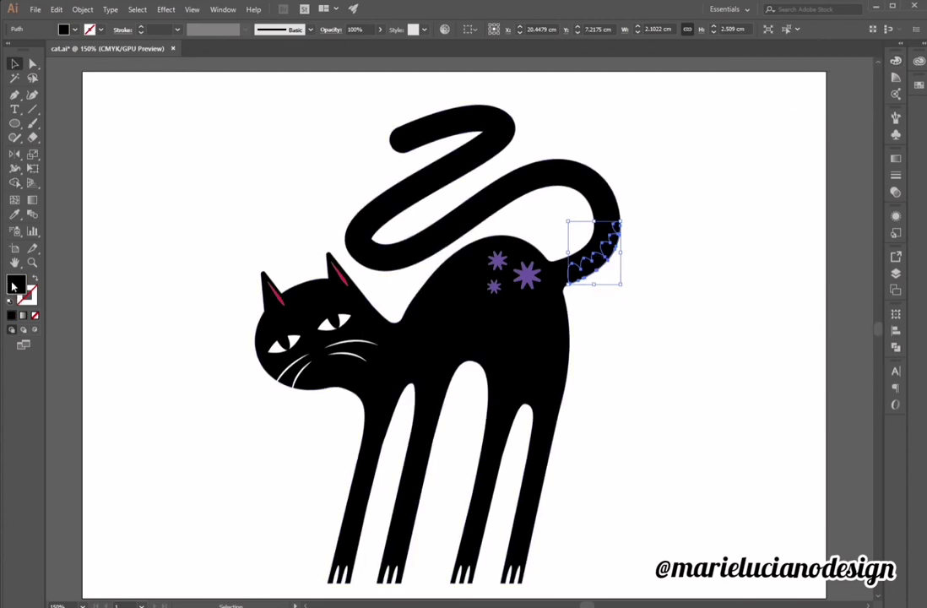
double_click(14, 287)
text(ffff00)
key(Return)
click(687, 369)
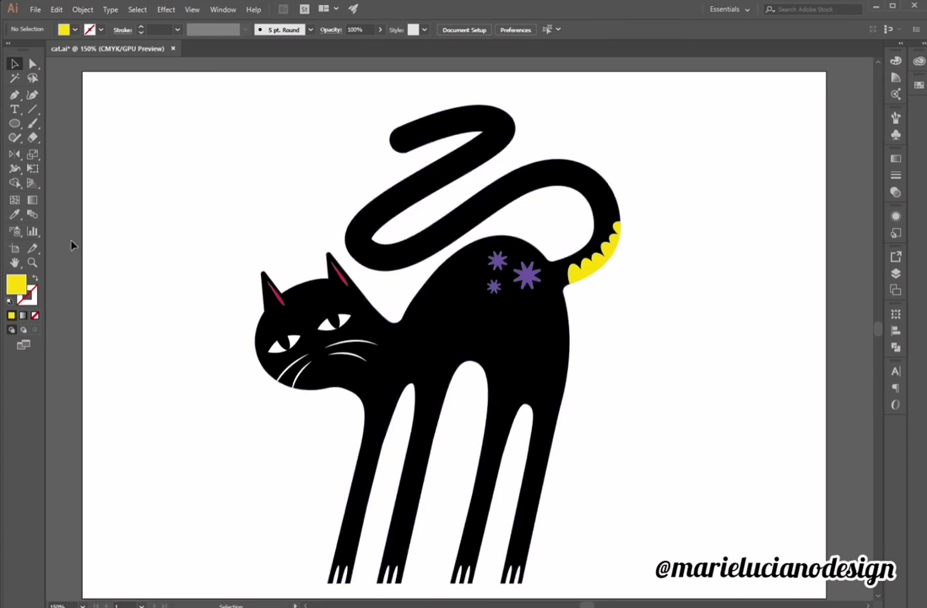
Draw a curved pink line along one front leg and one hind leg with the Pen tool and give both a 4 pt tapered stroke.
click(275, 293)
click(14, 94)
click(356, 518)
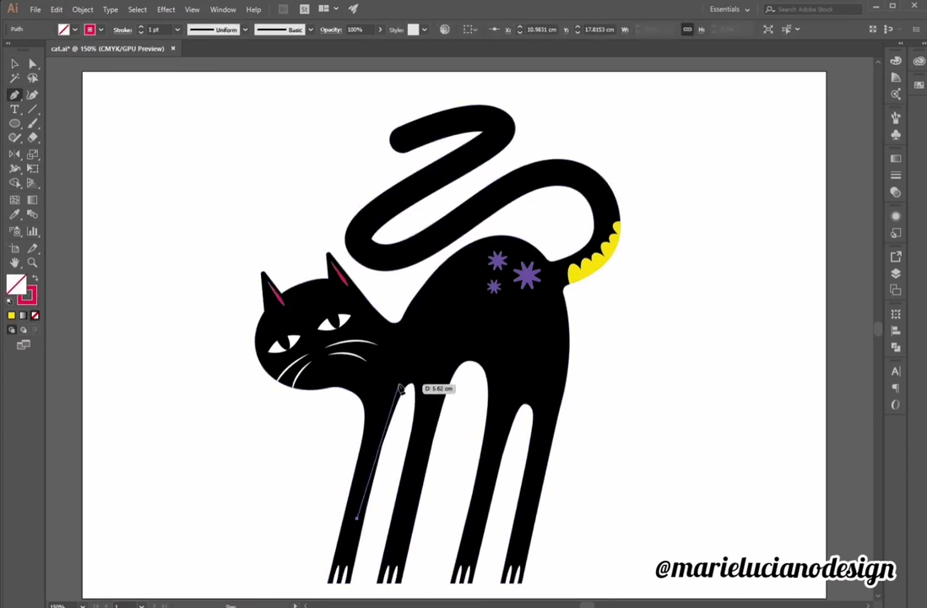
drag(411, 377, 440, 386)
click(474, 549)
drag(528, 396, 555, 407)
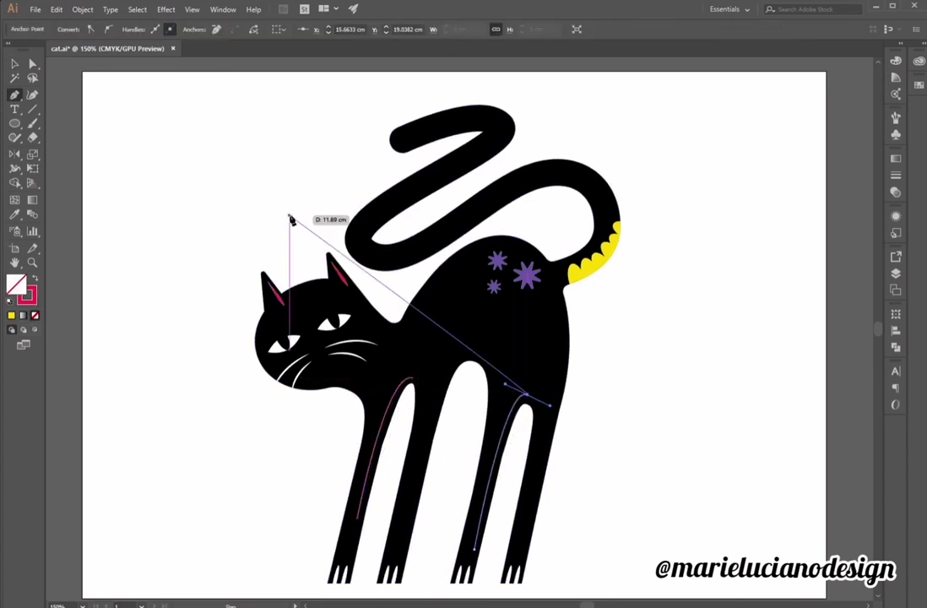
click(14, 63)
shift+click(371, 456)
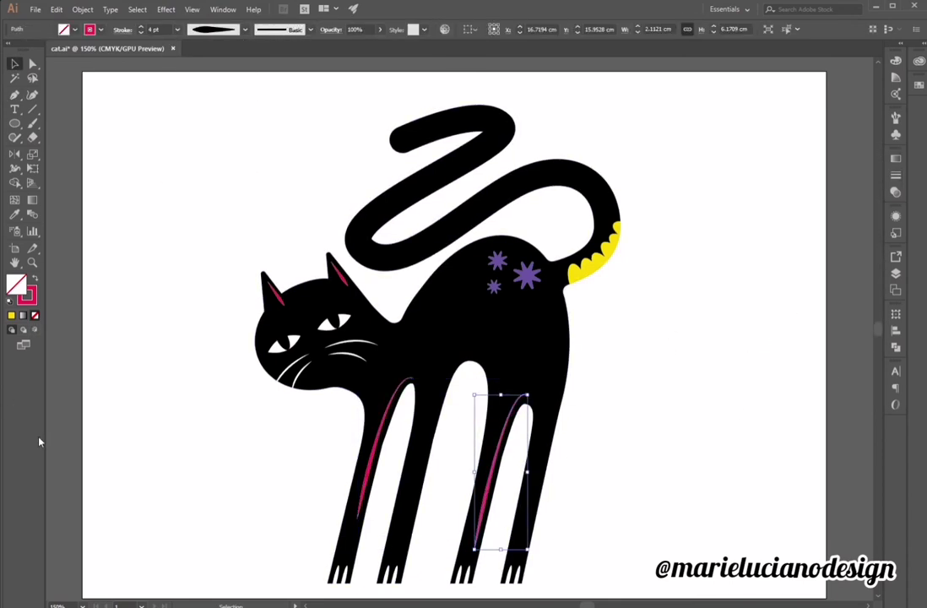
Change the stroke colour of both leg lines to light blue 66A4FF.
shift+click(369, 463)
double_click(31, 300)
click(580, 292)
click(501, 230)
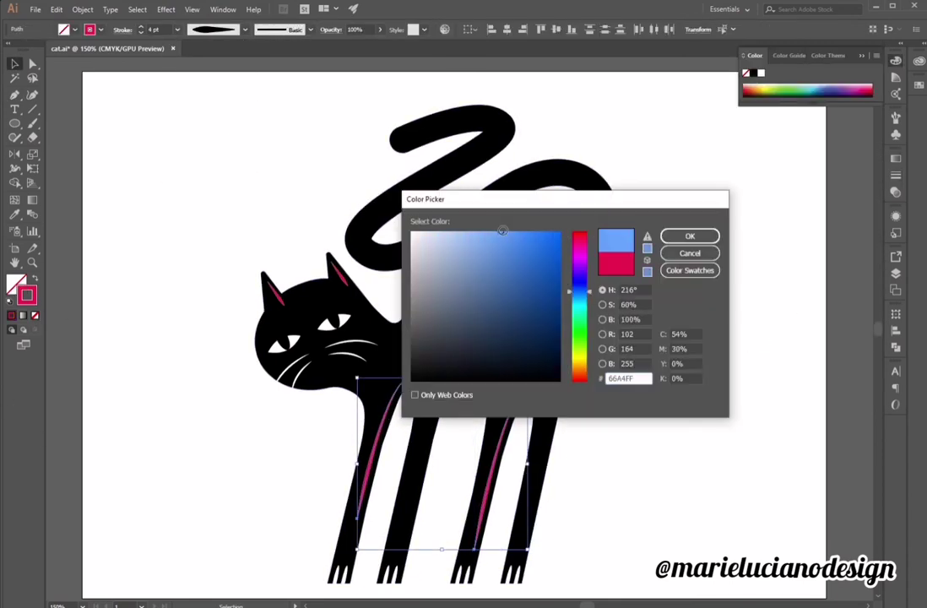
click(689, 236)
click(732, 390)
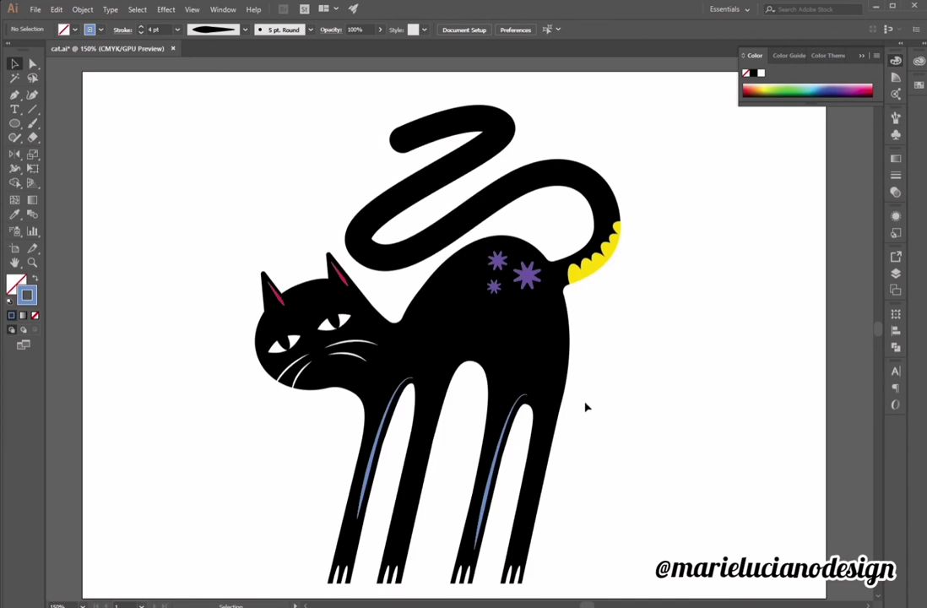
Draw a small narrow ellipse beside the cat's tail and mirror it with the Reflect tool for a heart shape.
click(14, 124)
drag(205, 133, 221, 178)
click(14, 63)
mouse_move(220, 124)
mouse_down()
mouse_move(209, 122)
mouse_move(222, 145)
mouse_move(424, 133)
mouse_up()
double_click(15, 154)
click(684, 388)
Combine the overlapping ellipses into a single heart with Shape Builder, removing the excess pieces.
click(15, 63)
shift+click(205, 144)
click(15, 184)
alt+click(210, 176)
alt+click(222, 174)
click(15, 63)
Fill the heart with magenta.
double_click(15, 284)
click(579, 236)
click(579, 248)
click(551, 244)
click(689, 237)
Place the heart on the tail tip and duplicate it into a row of four hearts along the tail.
click(387, 153)
drag(437, 105, 459, 119)
key(ctrl+d)
key(ctrl+d)
click(362, 170)
click(626, 114)
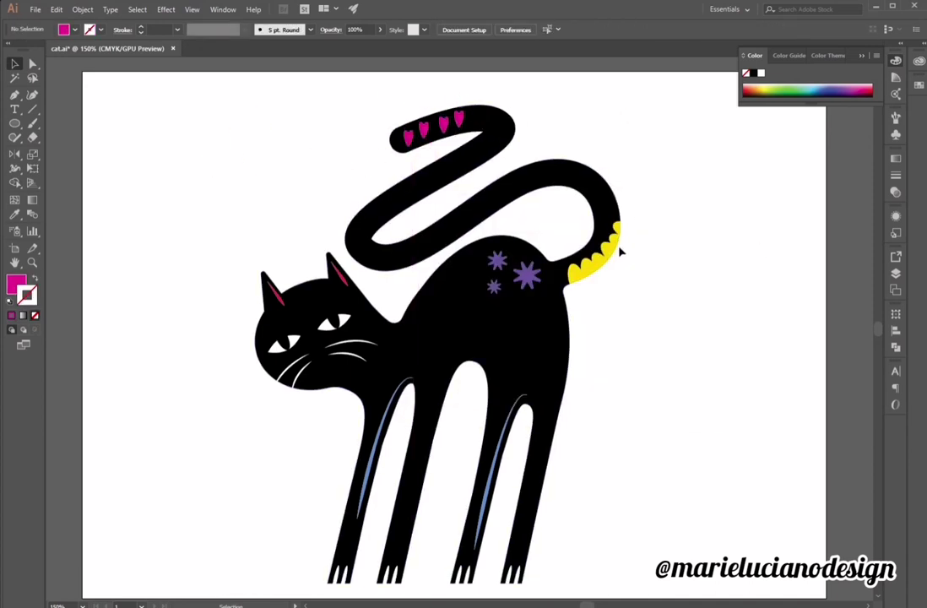
Recolour all four tail hearts with the yellow sampled from the scalloped tail patch.
click(18, 98)
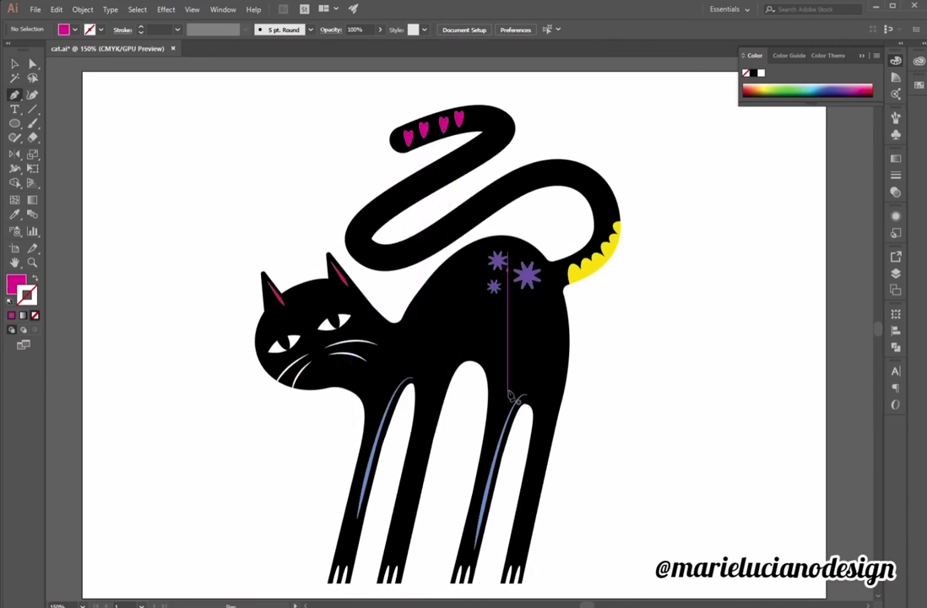
key(v)
click(409, 138)
shift+click(425, 129)
shift+click(444, 124)
shift+click(460, 118)
key(i)
click(600, 258)
key(v)
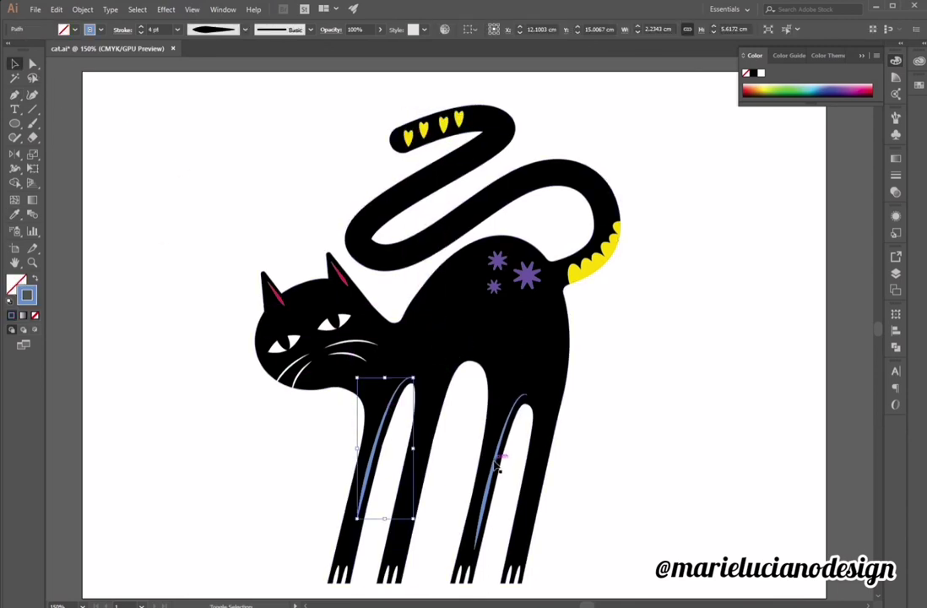
Change the stroke colour of both leg lines to red.
shift+click(496, 464)
double_click(27, 294)
drag(591, 291, 590, 228)
click(540, 266)
click(689, 236)
click(675, 253)
Fill the second and fourth tail hearts with light blue.
click(459, 119)
shift+click(424, 129)
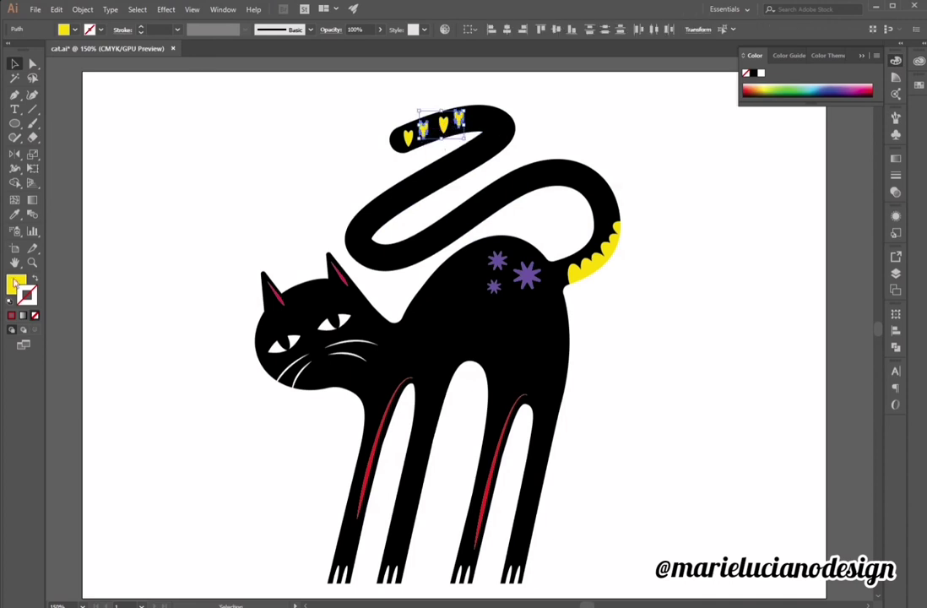
double_click(16, 285)
click(688, 232)
click(625, 311)
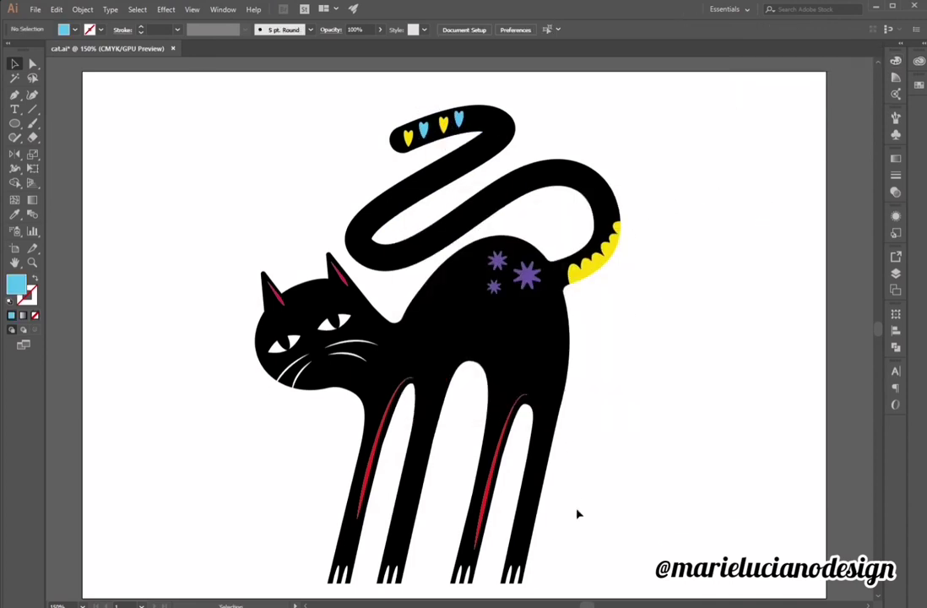
Shrink the two yellow tail hearts with the Scale tool so they become shorter than the blue ones.
click(409, 138)
shift+click(443, 125)
click(32, 168)
click(32, 154)
drag(426, 150, 463, 110)
click(14, 64)
click(646, 228)
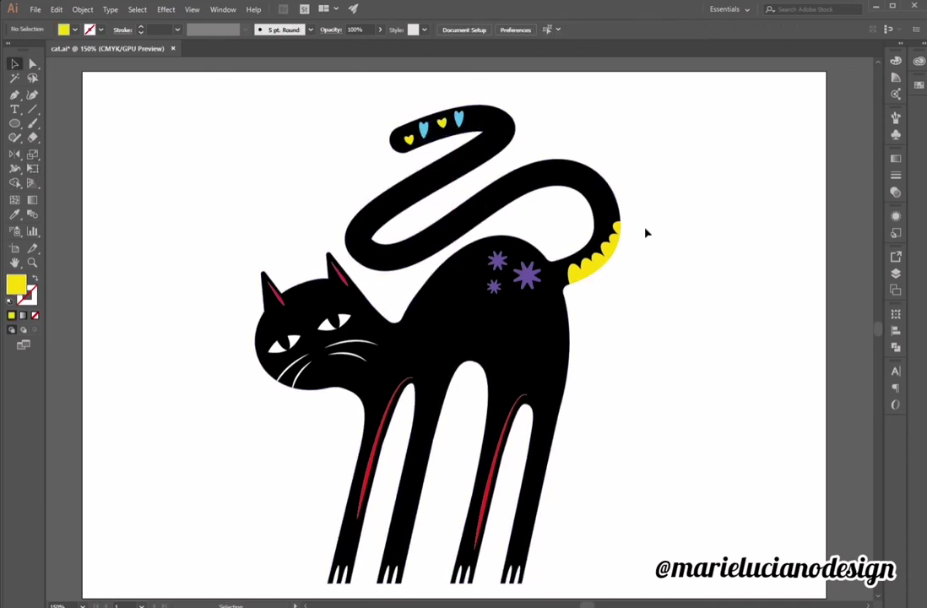
Turn the two yellow hearts into unfilled outlines by sampling the pink line inside the cat's ear.
click(458, 118)
click(441, 124)
shift+click(409, 140)
click(14, 214)
click(341, 272)
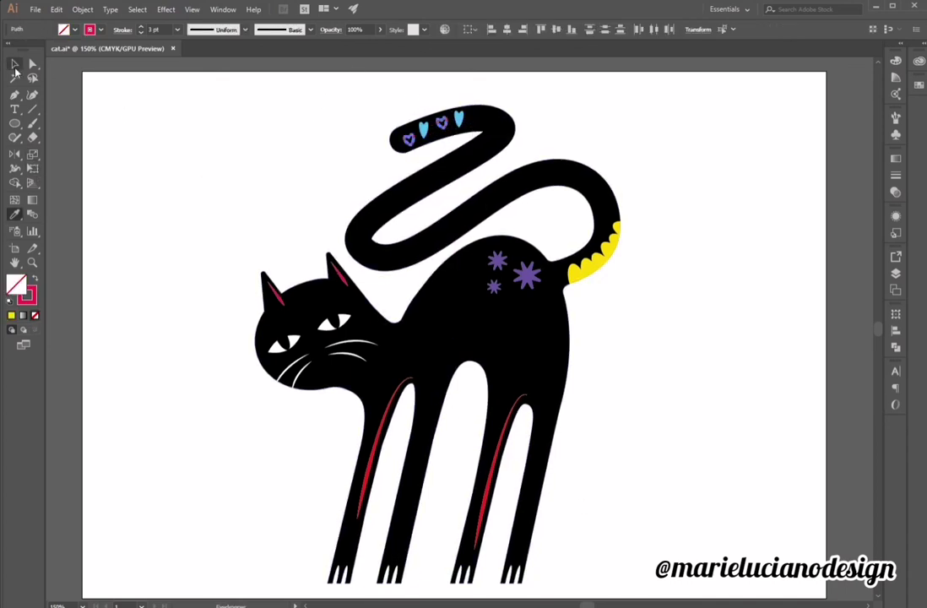
Reduce the stroke weight of the two heart outlines to 1 pt.
click(15, 64)
click(321, 152)
click(409, 140)
click(288, 265)
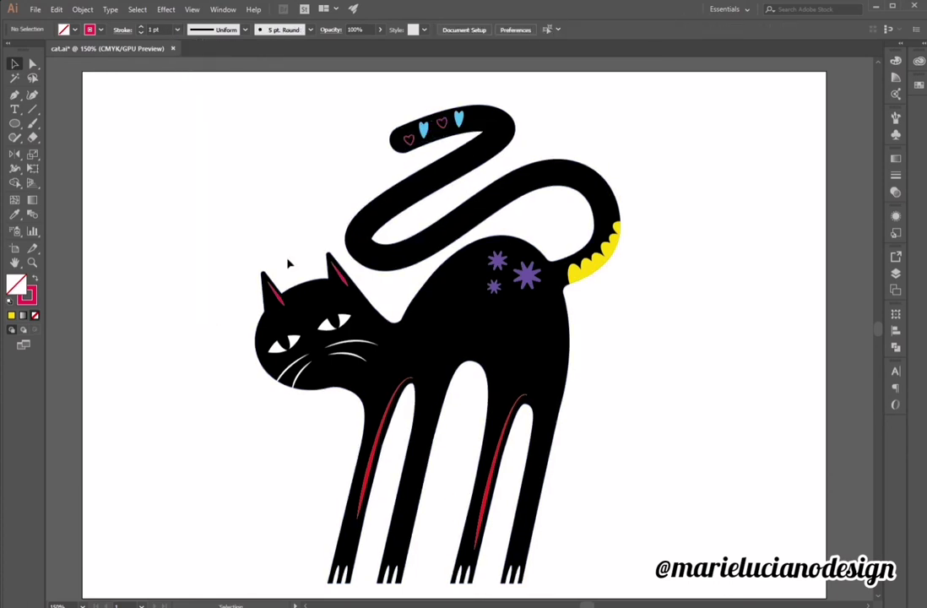
Draw a black 29.7 by 21 cm rectangle covering the whole artboard and send it behind the cat.
click(603, 210)
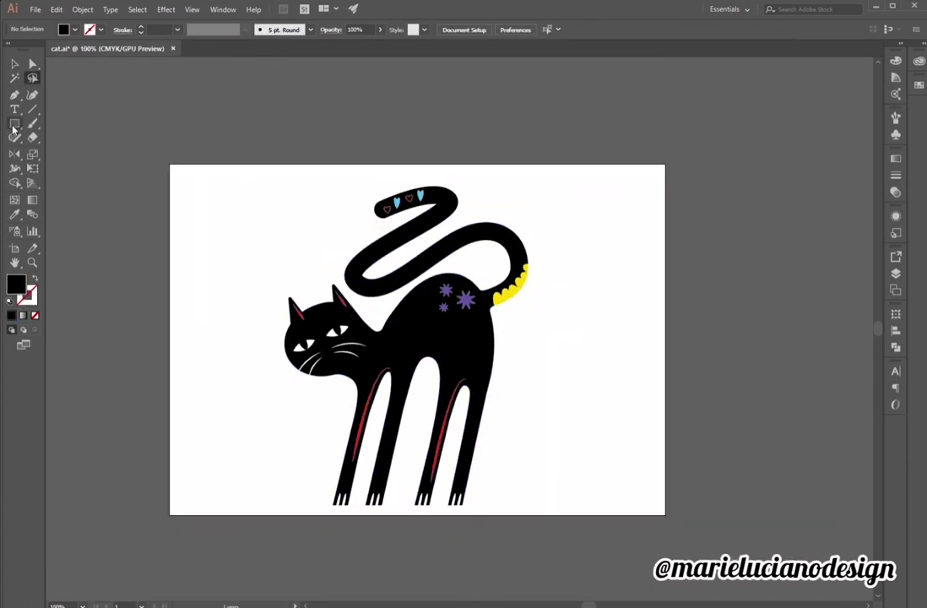
drag(13, 129, 62, 124)
drag(170, 164, 666, 515)
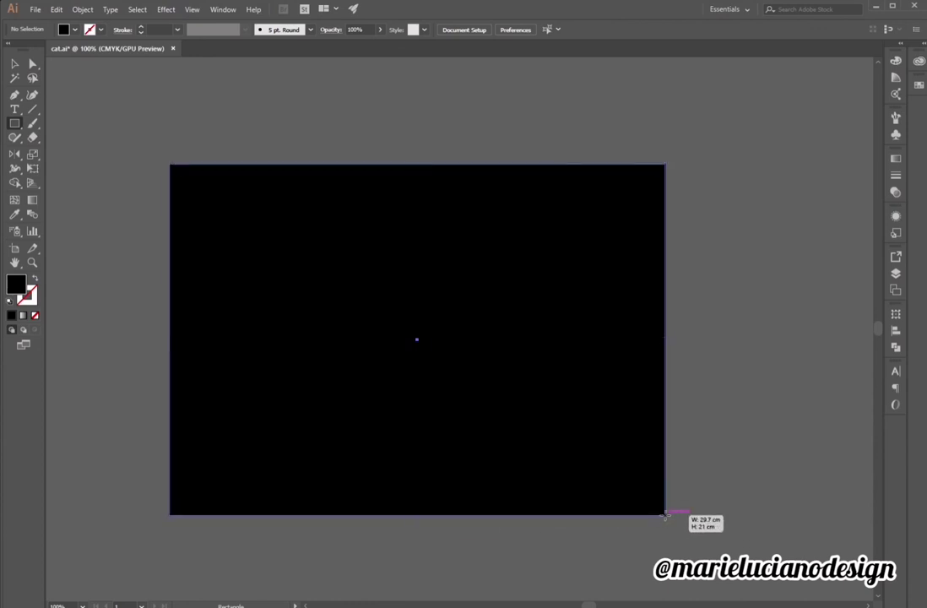
key(v)
right_click(412, 254)
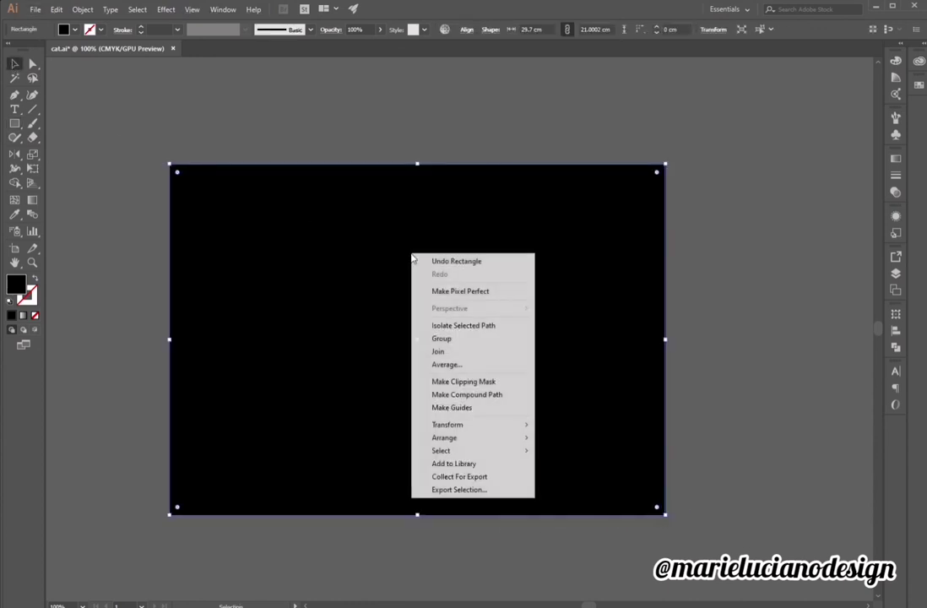
mouse_move(484, 437)
click(565, 477)
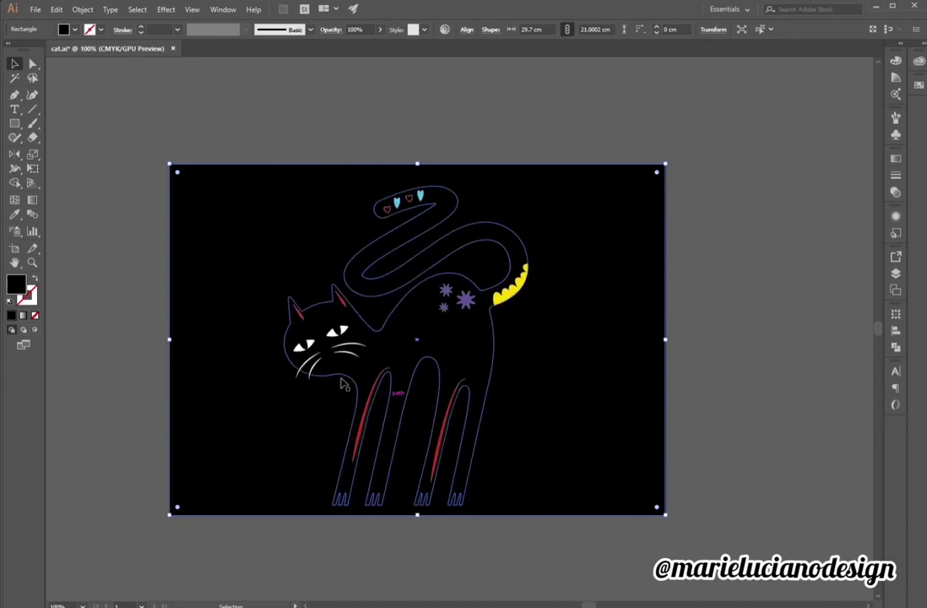
Try a white stroke around the cat's silhouette.
click(397, 236)
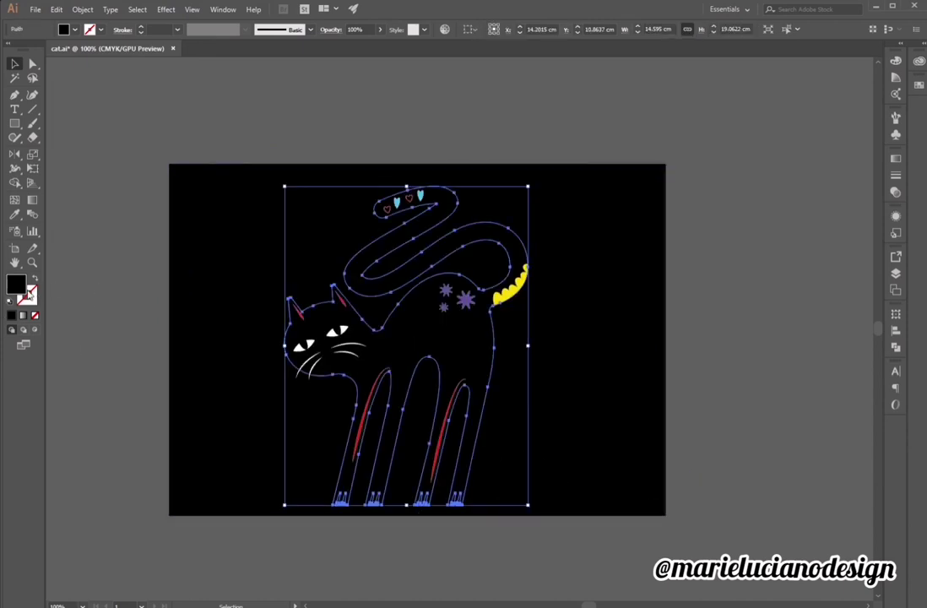
double_click(30, 299)
drag(413, 272, 389, 207)
click(708, 237)
click(762, 263)
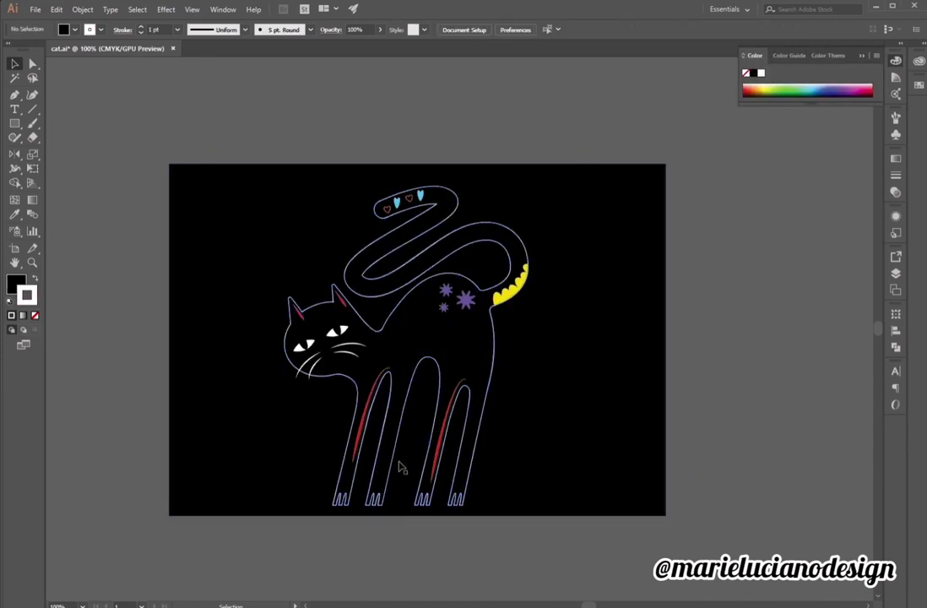
Try a 3 pt weight and a variable width profile on the cat's white outline.
click(495, 345)
click(178, 31)
click(192, 108)
click(236, 114)
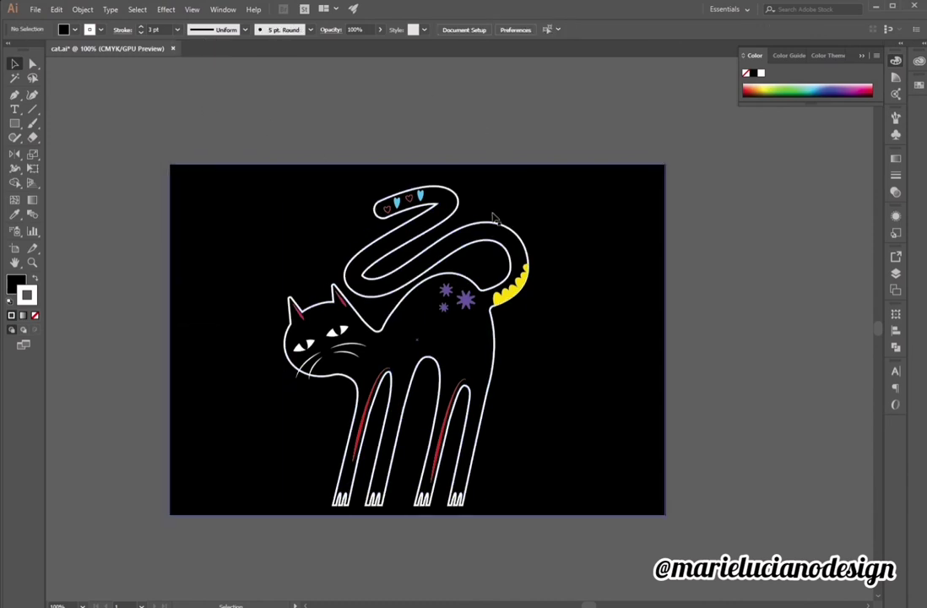
click(492, 223)
click(245, 30)
click(243, 86)
click(822, 217)
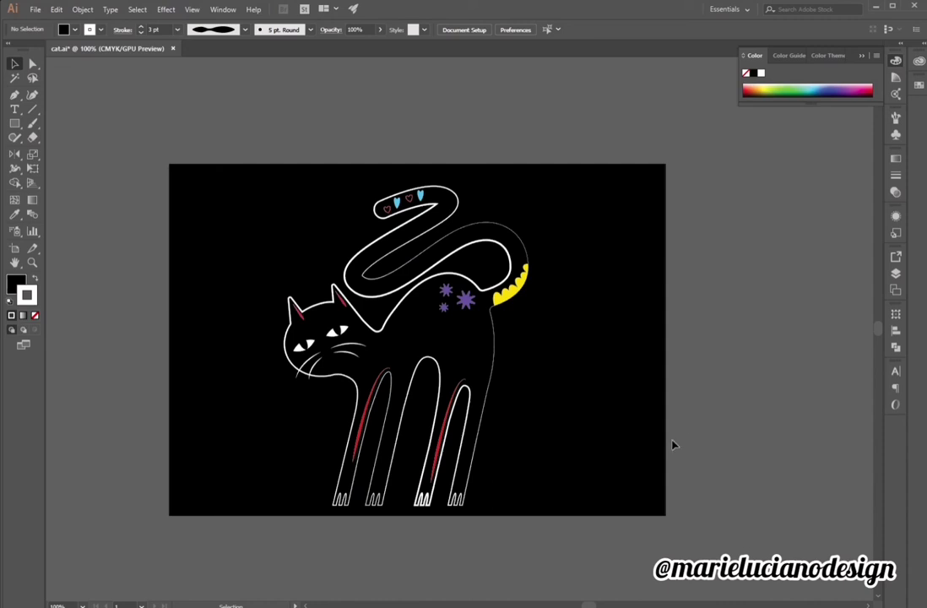
Undo the stroke changes made to the cat's silhouette.
key(ctrl+z)
key(ctrl+z)
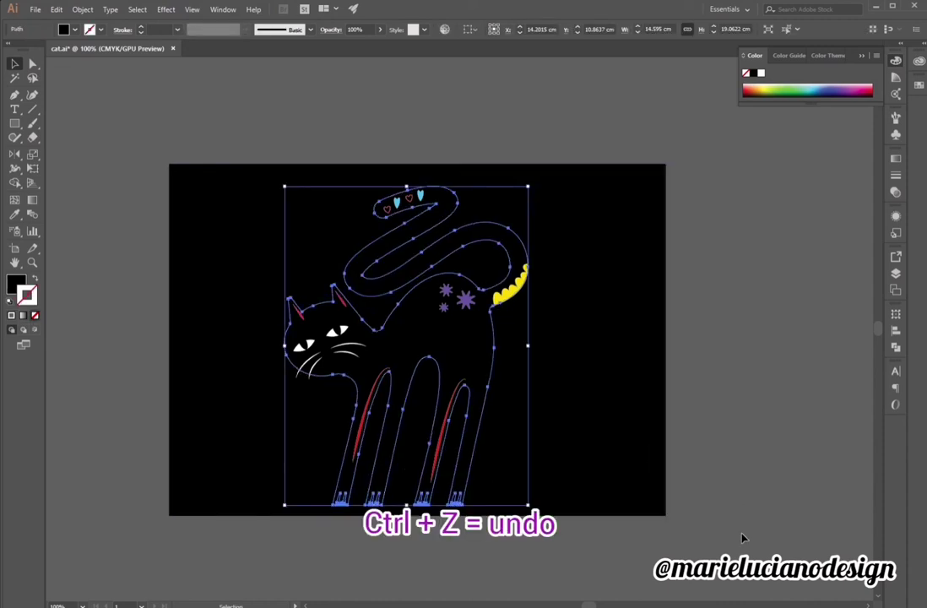
key(ctrl+z)
Fill the background rectangle with a soft golden yellow.
double_click(16, 284)
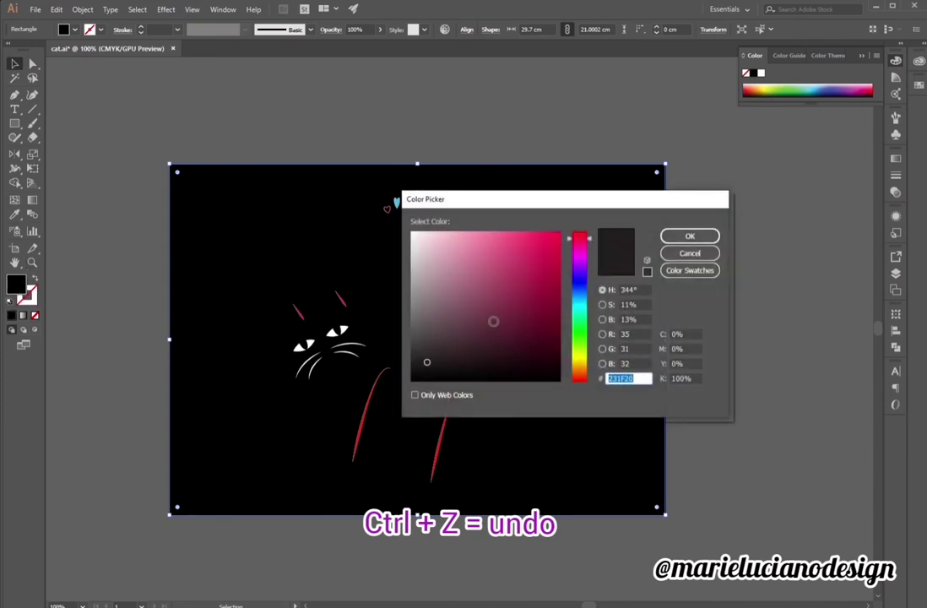
drag(583, 368, 589, 363)
click(508, 222)
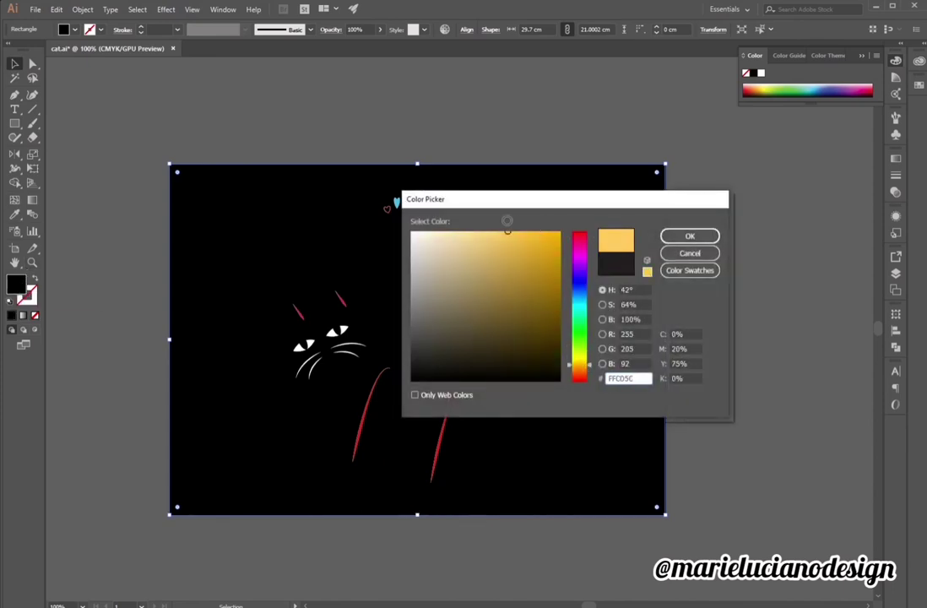
click(493, 230)
click(581, 252)
click(576, 368)
drag(576, 367, 576, 364)
mouse_move(517, 257)
mouse_down()
mouse_move(488, 229)
mouse_move(501, 227)
mouse_up()
click(665, 237)
click(667, 237)
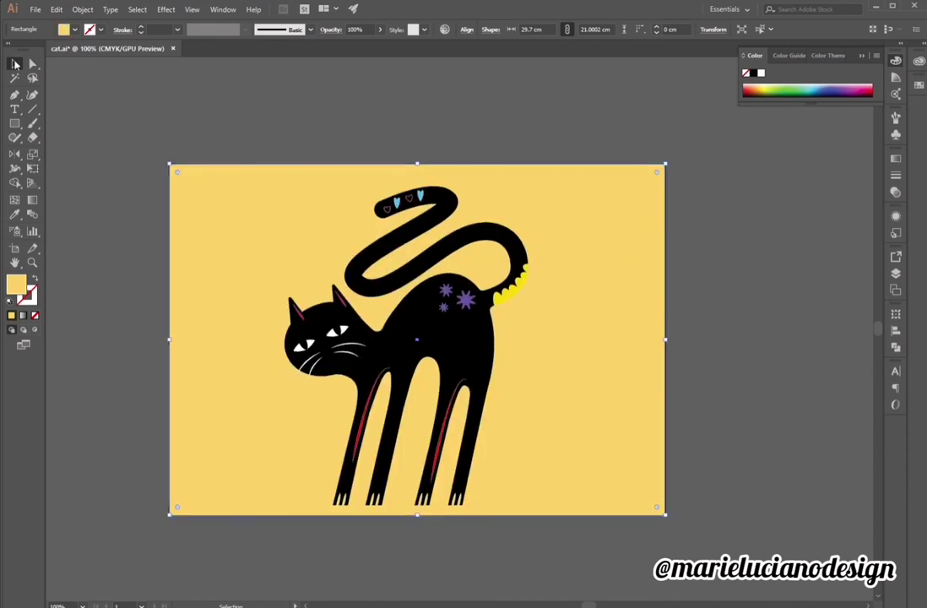
Lock the background rectangle and expand the appearance, fills and strokes of the whole cat artwork.
key(ctrl+2)
drag(138, 98, 549, 568)
click(83, 9)
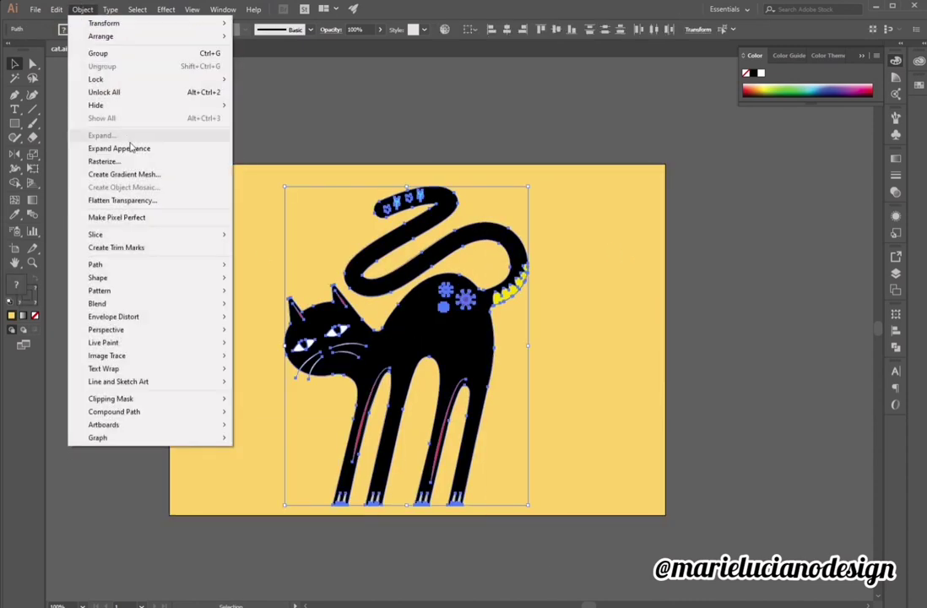
click(133, 148)
click(82, 9)
click(141, 133)
click(397, 373)
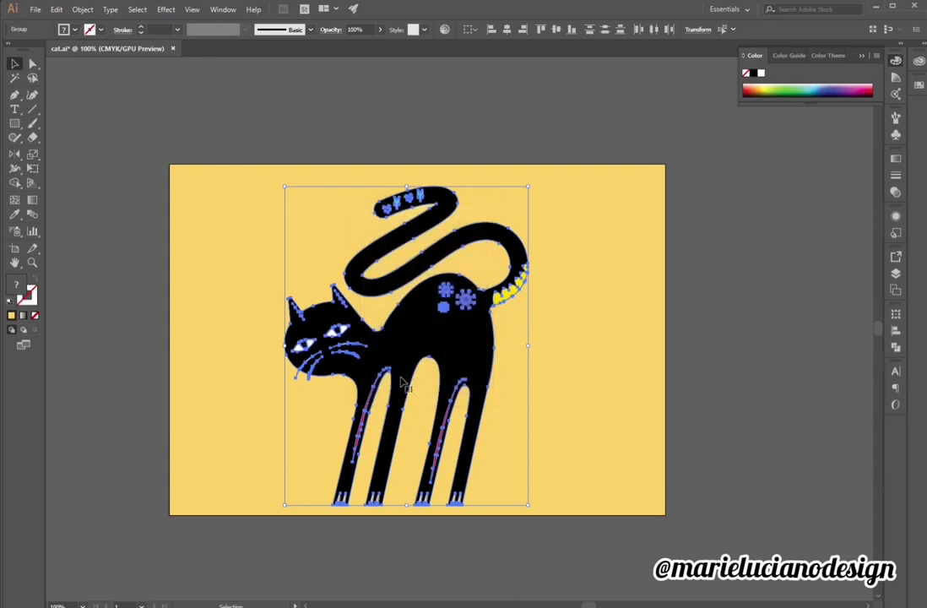
Group the cat artwork and scale it down to about 3.68 by 4.81 cm in the artboard's upper-left corner.
click(82, 11)
click(112, 55)
shift+drag(528, 506, 348, 268)
click(370, 253)
Duplicate the cat sideways into an aligned row of six and scale the row to fit the artboard's width.
drag(347, 216, 317, 226)
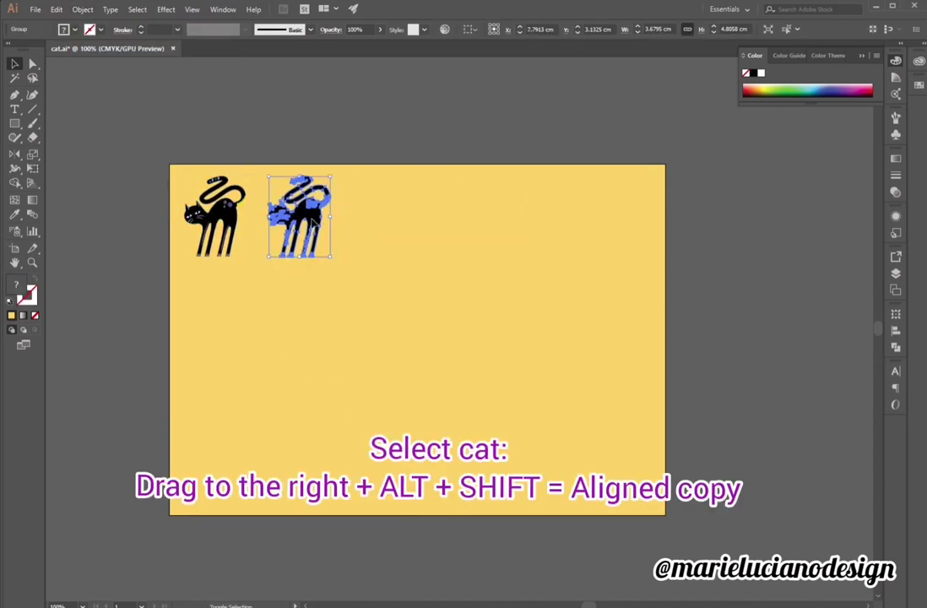
key(ctrl+d)
key(ctrl+d)
key(ctrl+d)
key(ctrl+d)
key(ctrl+a)
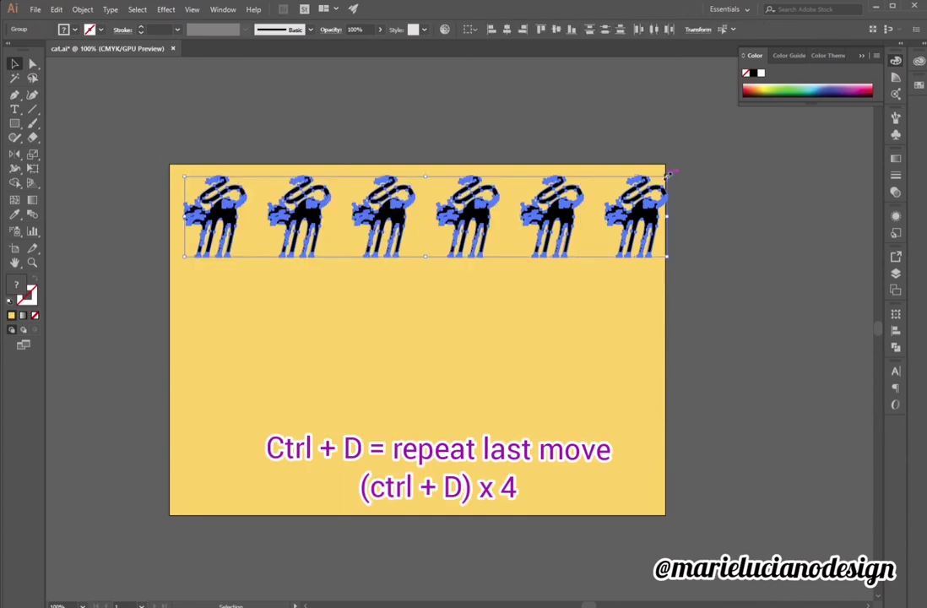
click(179, 336)
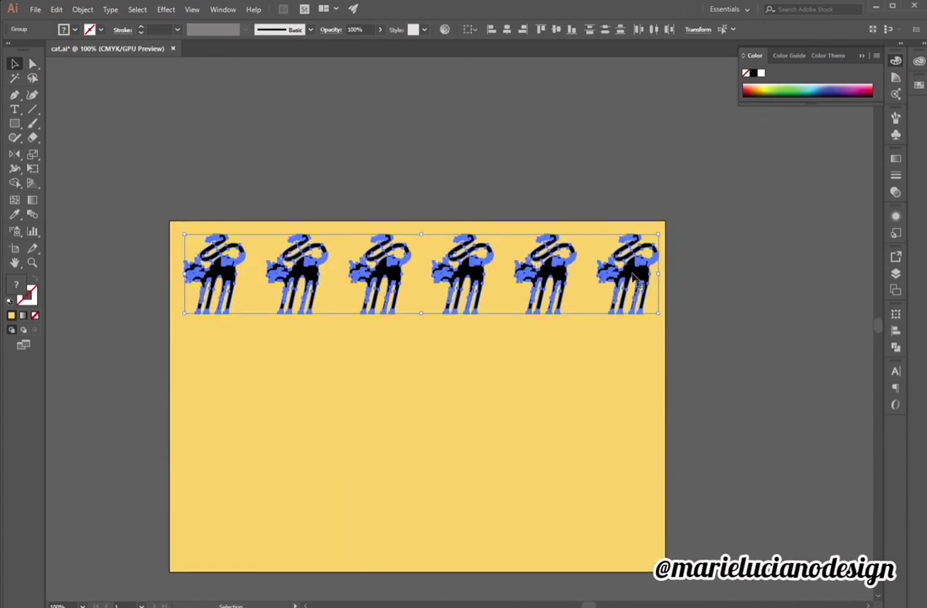
Duplicate the row below with a half-step sideways offset, and copy both rows downward to make four staggered rows.
drag(663, 279, 667, 362)
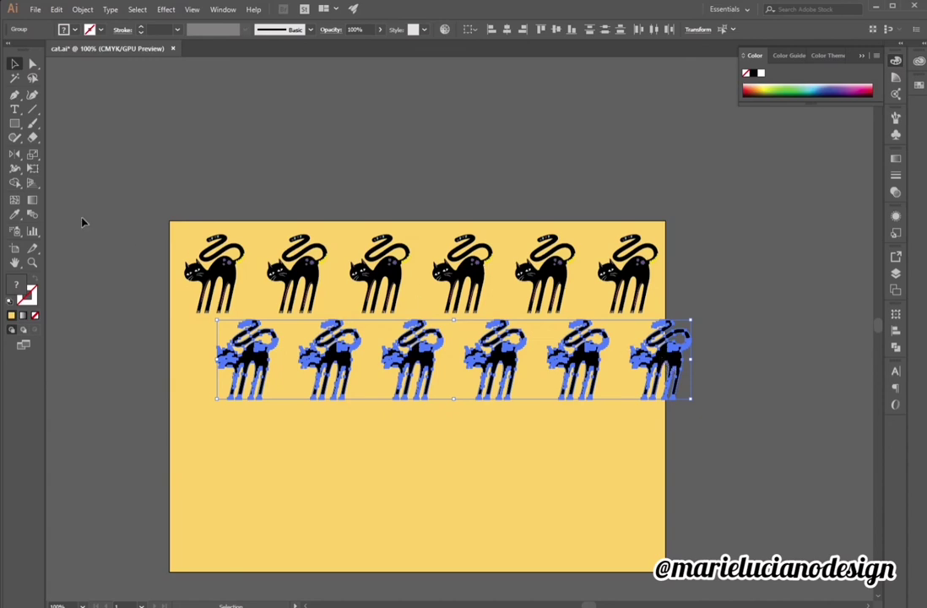
drag(790, 433, 694, 334)
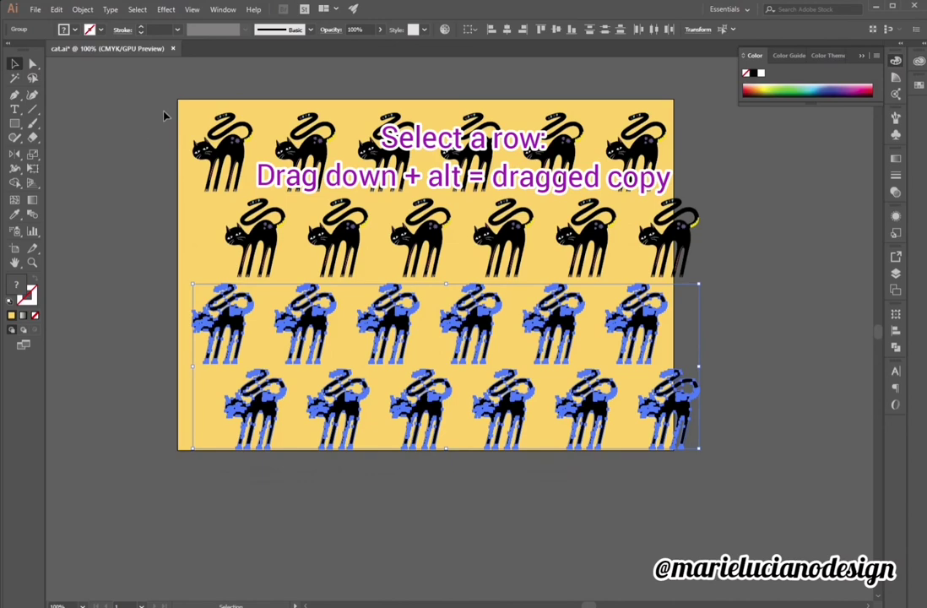
click(145, 105)
key(ctrl+a)
drag(678, 240, 646, 240)
key(ctrl+z)
click(207, 211)
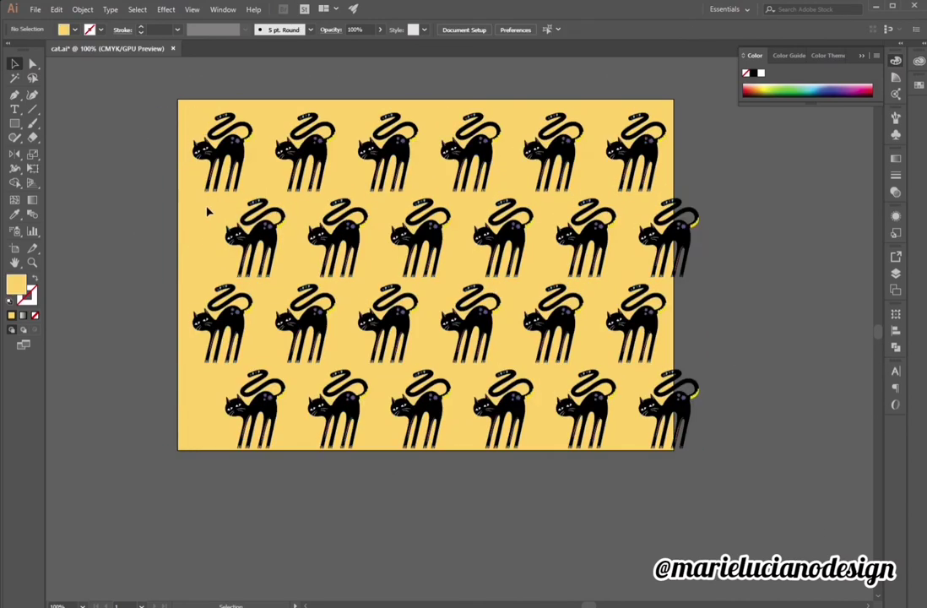
Add a copied cat at the start of the second and fourth rows, overlapping the artboard's left edge.
drag(206, 211, 355, 249)
drag(231, 373, 271, 426)
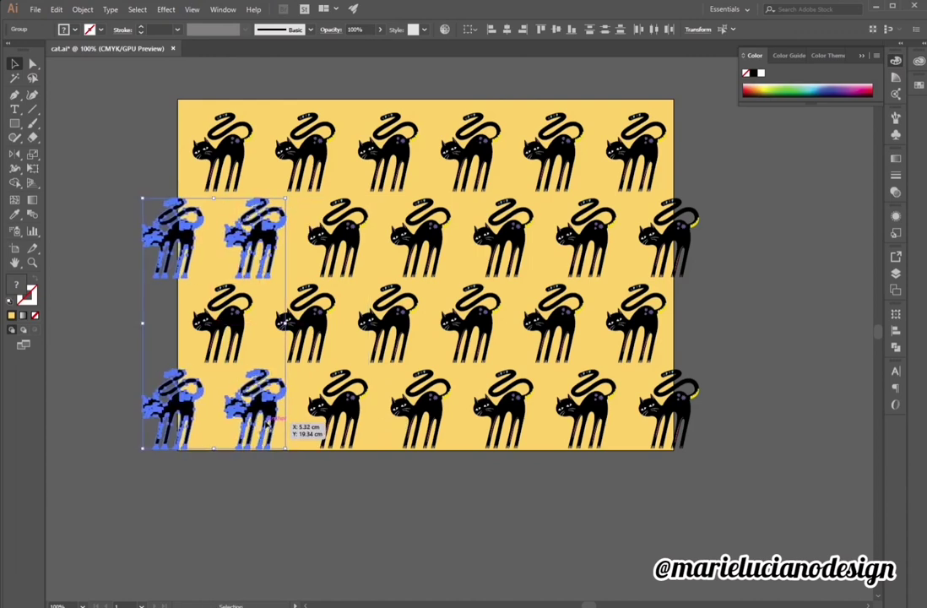
click(170, 460)
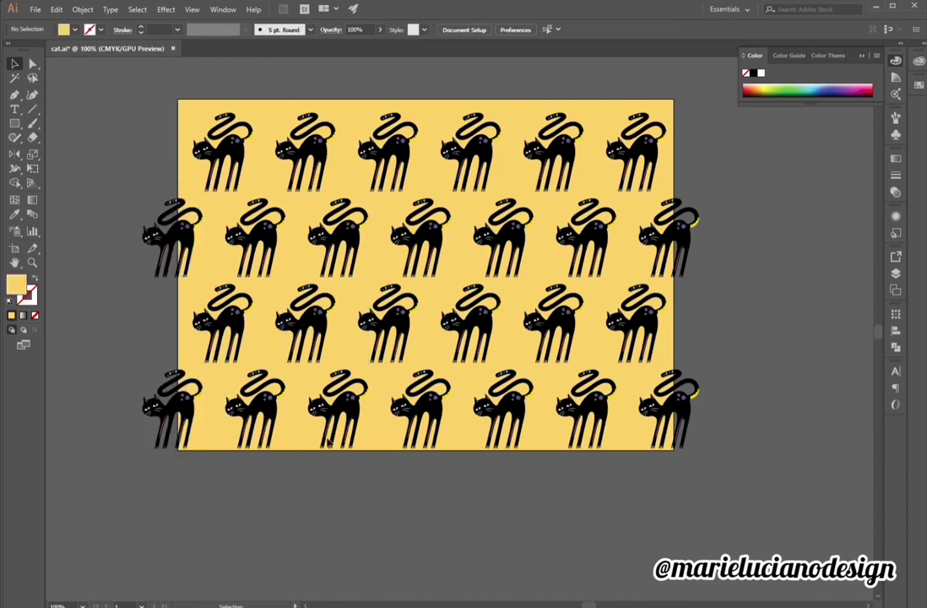
Nudge all four cat rows up slightly and draw a rectangle about 29.7 by 21 cm over them, covering the artboard.
drag(145, 127, 702, 480)
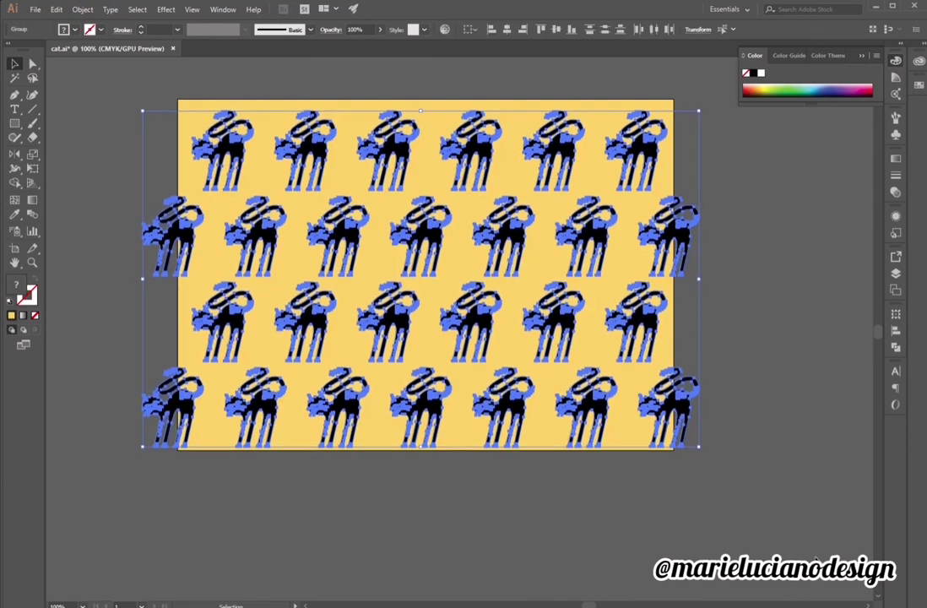
click(785, 549)
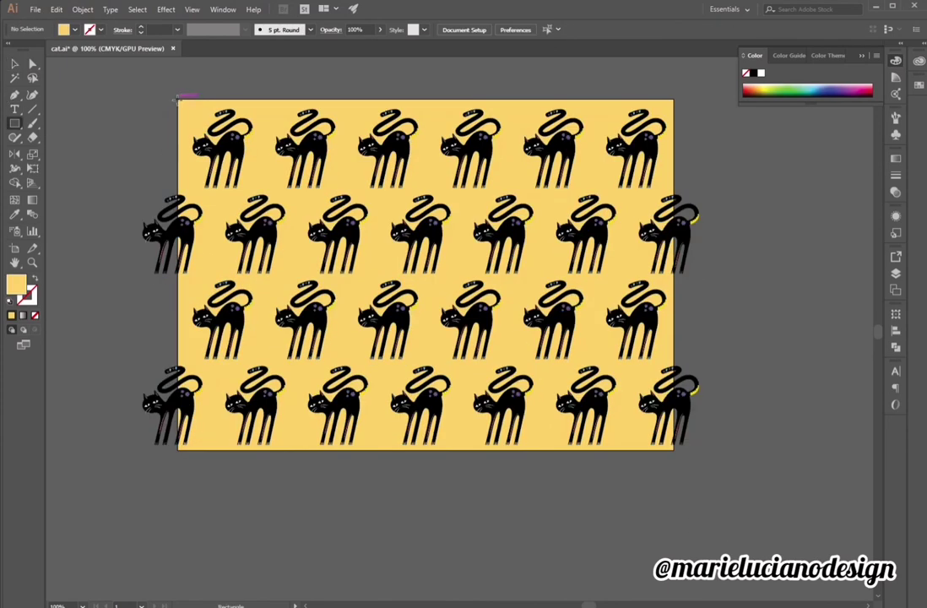
drag(179, 98, 674, 449)
key(v)
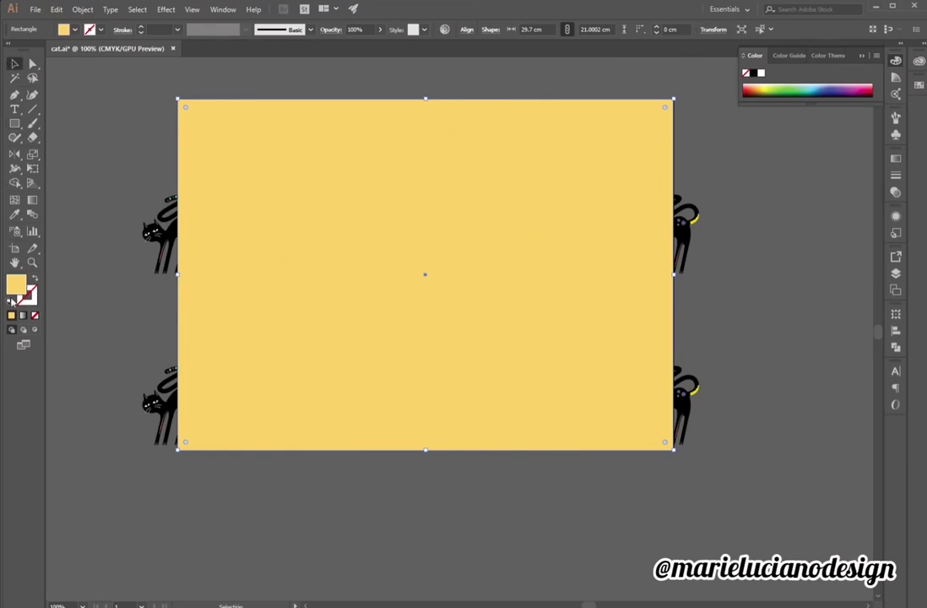
Clear the covering rectangle's colour and use it as a clipping mask to crop the overhanging cats to the artboard.
click(13, 302)
click(35, 315)
click(33, 278)
key(ctrl+shift+bracketleft)
drag(114, 64, 757, 538)
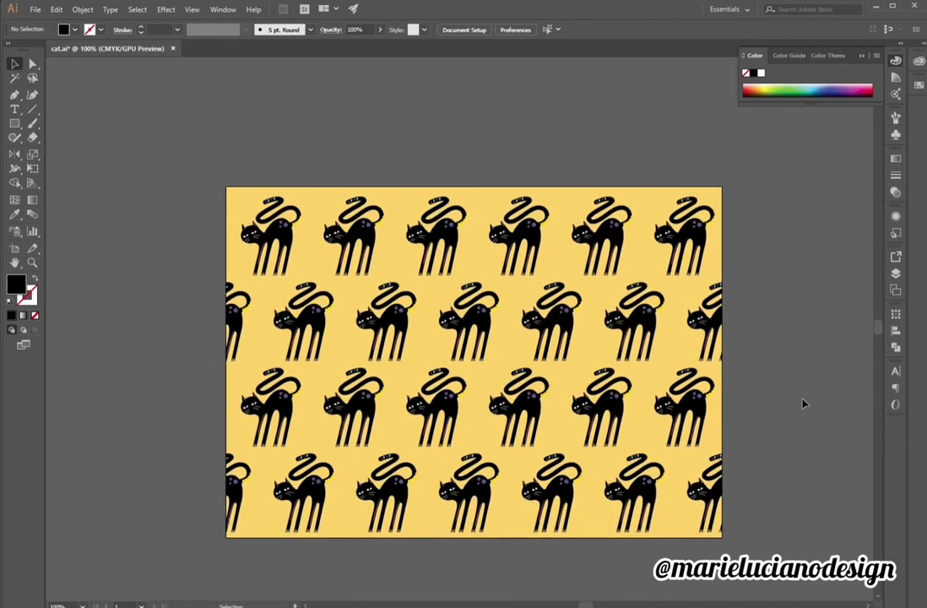
Inspect the clipped cat pattern at 150% zoom and collapse the colour controls for an unobstructed view.
key(z)
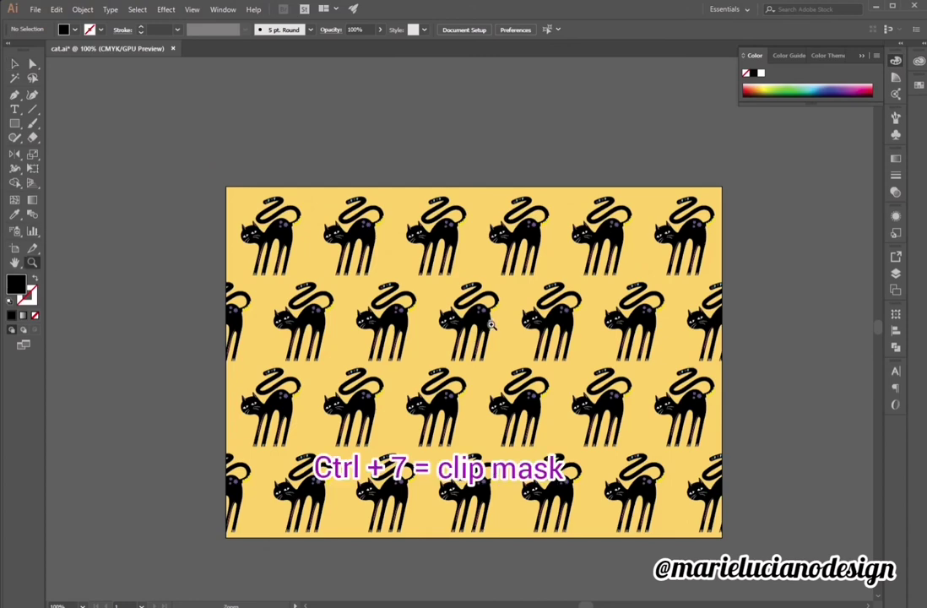
click(491, 325)
drag(610, 398, 638, 349)
click(861, 56)
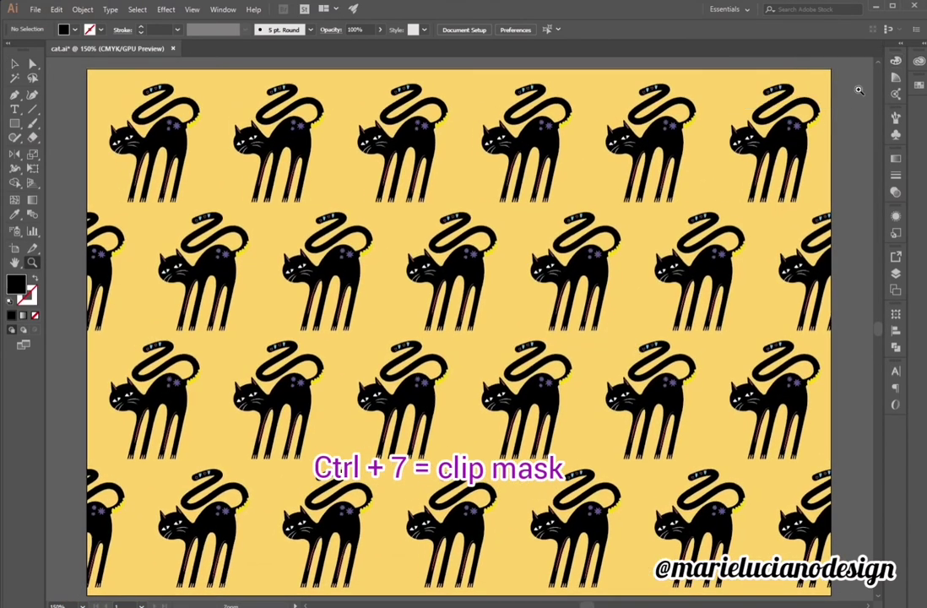